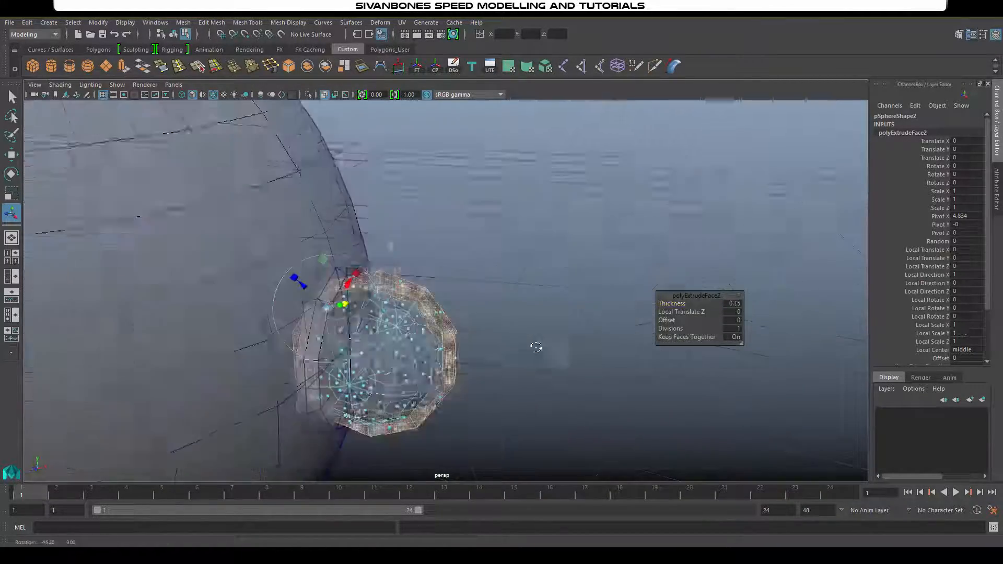
# - Adjust the rows of vertices along the long tapered arm in the front view
pyautogui.press('r')
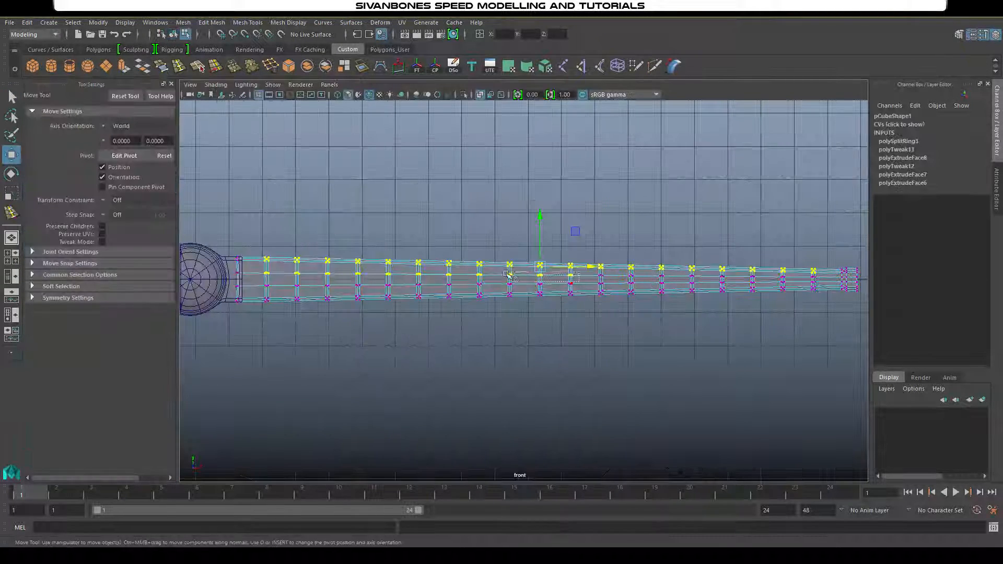
pyautogui.moveTo(251, 286); pyautogui.dragTo(594, 330)
pyautogui.moveTo(592, 285)
pyautogui.mouseDown()
pyautogui.moveTo(709, 305)
pyautogui.moveTo(830, 303)
pyautogui.moveTo(587, 294)
pyautogui.mouseUp()
pyautogui.moveTo(256, 279); pyautogui.dragTo(828, 286)
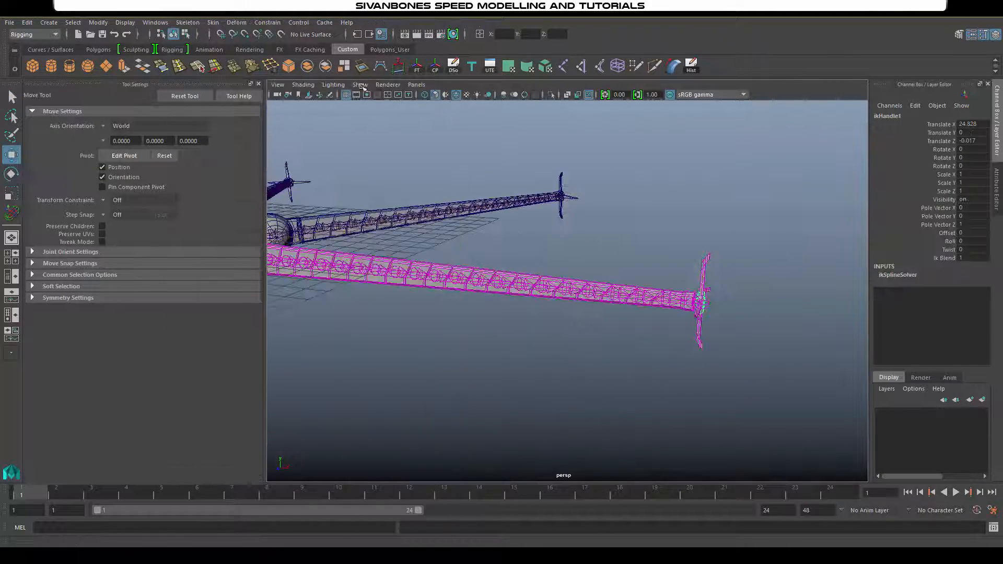
pyautogui.click(360, 84)
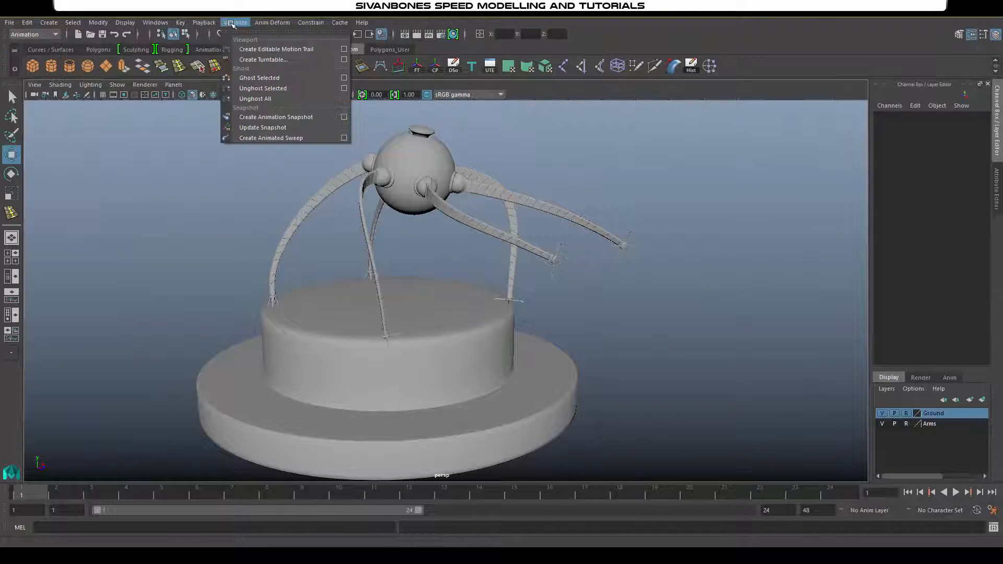
# - Create a turntable animation for the robot, using the parent group of its spherical body
pyautogui.moveTo(88, 23)
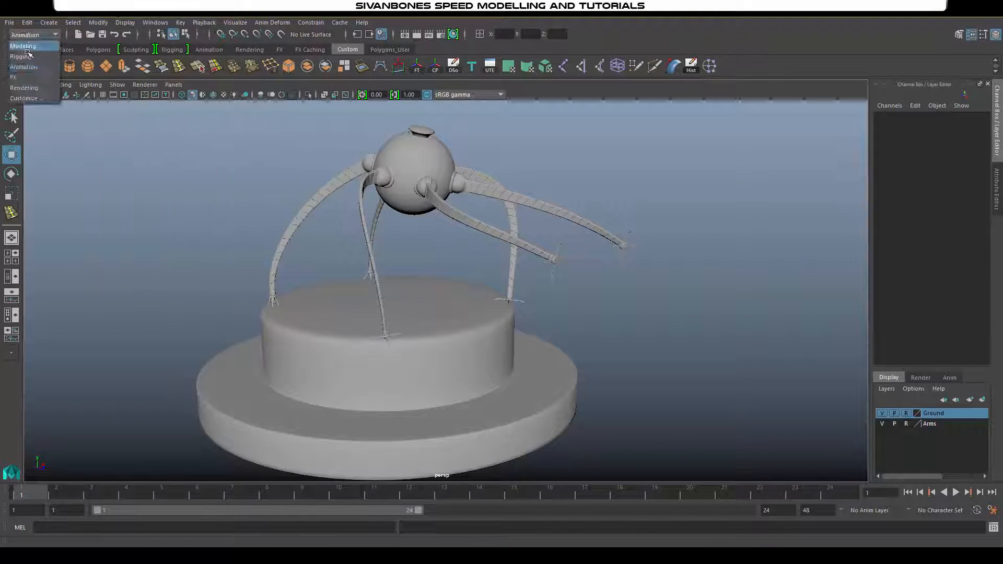
pyautogui.moveTo(219, 23)
pyautogui.click(260, 59)
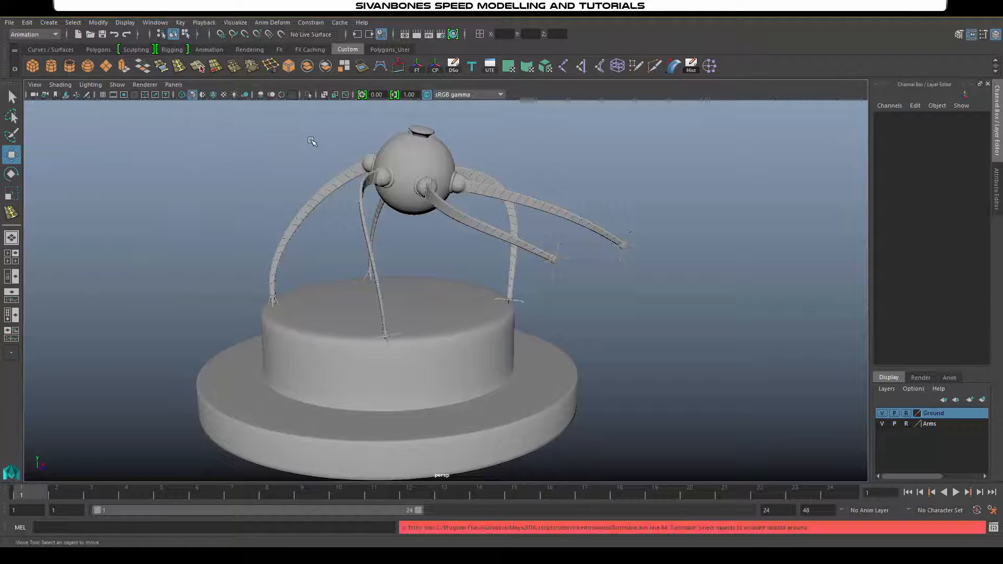
pyautogui.click(415, 172)
pyautogui.press('Up')
pyautogui.click(234, 23)
pyautogui.click(260, 59)
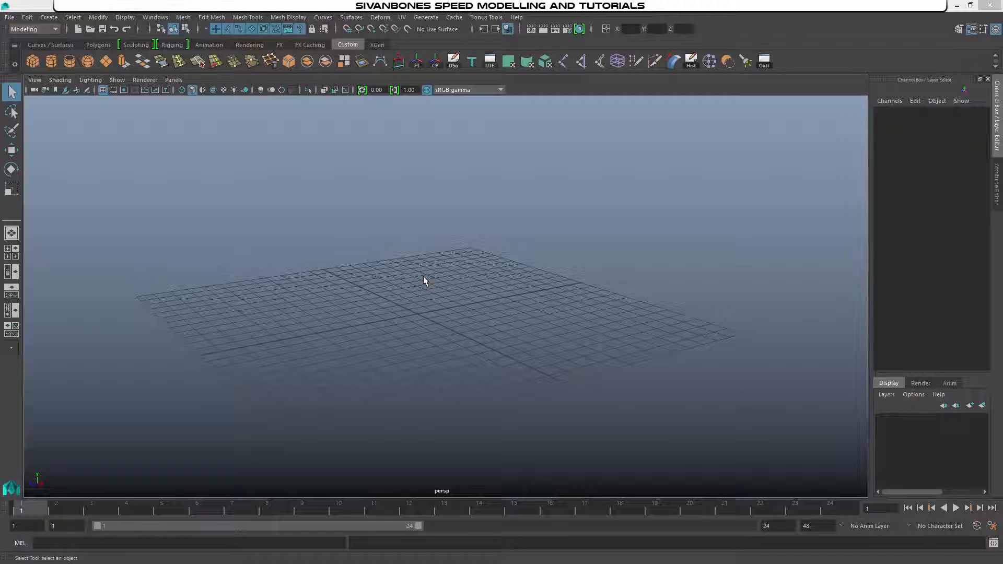
# - Start a new project and set its location to the D:/01 - MayaYoutube/05 - Models folder
pyautogui.keyDown('alt'); pyautogui.moveTo(391, 246); pyautogui.dragTo(405, 268); pyautogui.keyUp('alt')
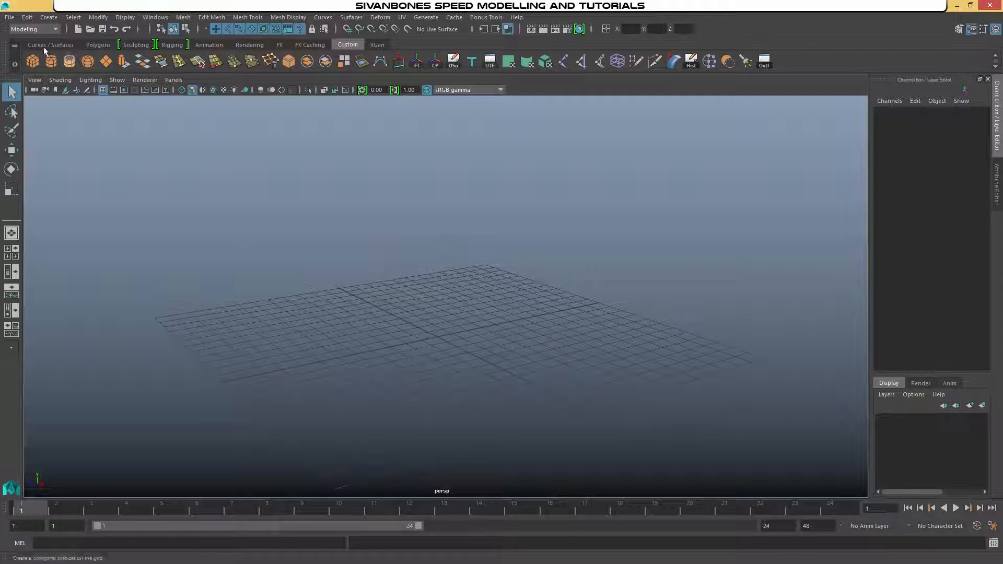
pyautogui.click(10, 17)
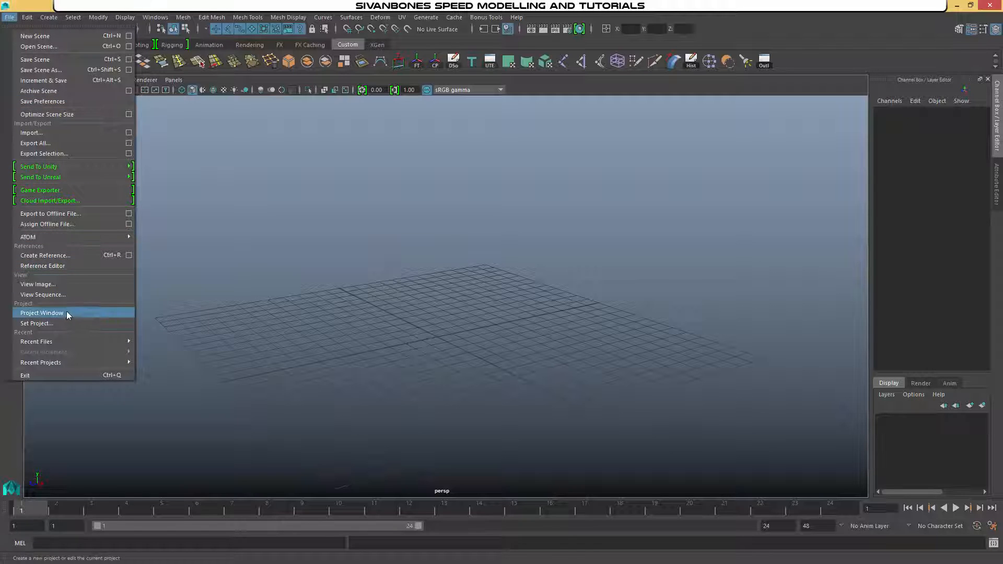
pyautogui.click(42, 313)
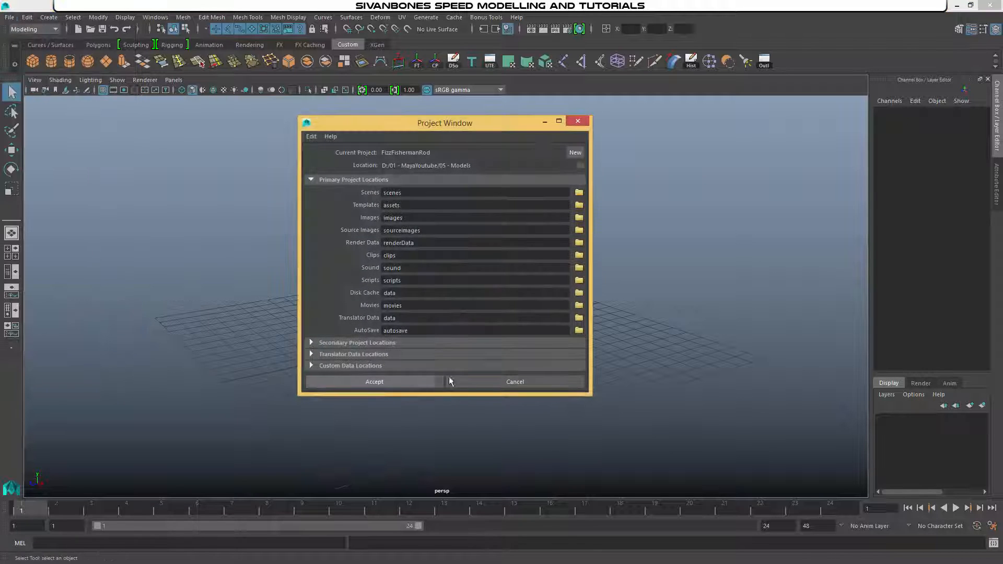
pyautogui.click(575, 152)
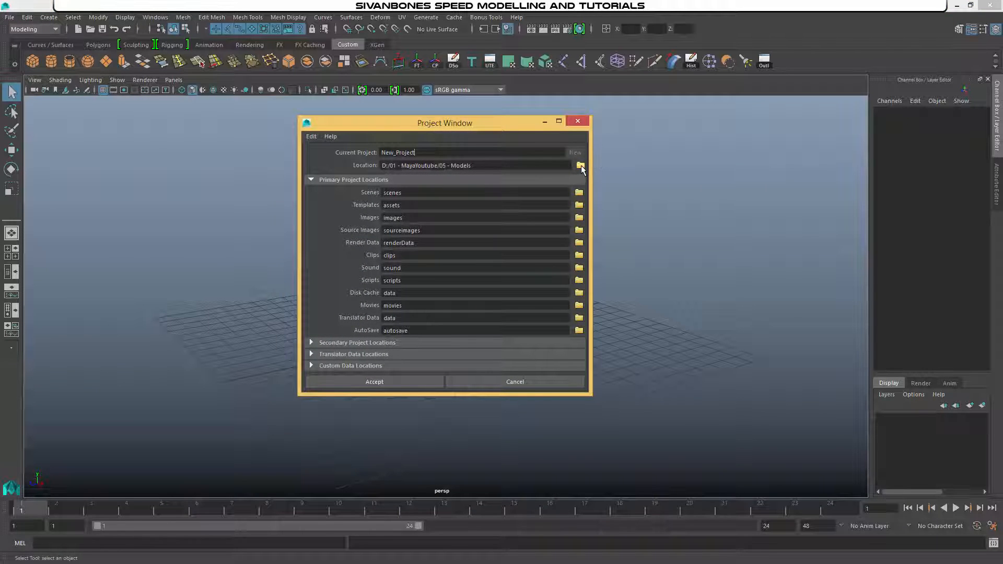
pyautogui.click(580, 166)
pyautogui.moveTo(453, 119); pyautogui.dragTo(701, 126)
pyautogui.click(837, 146)
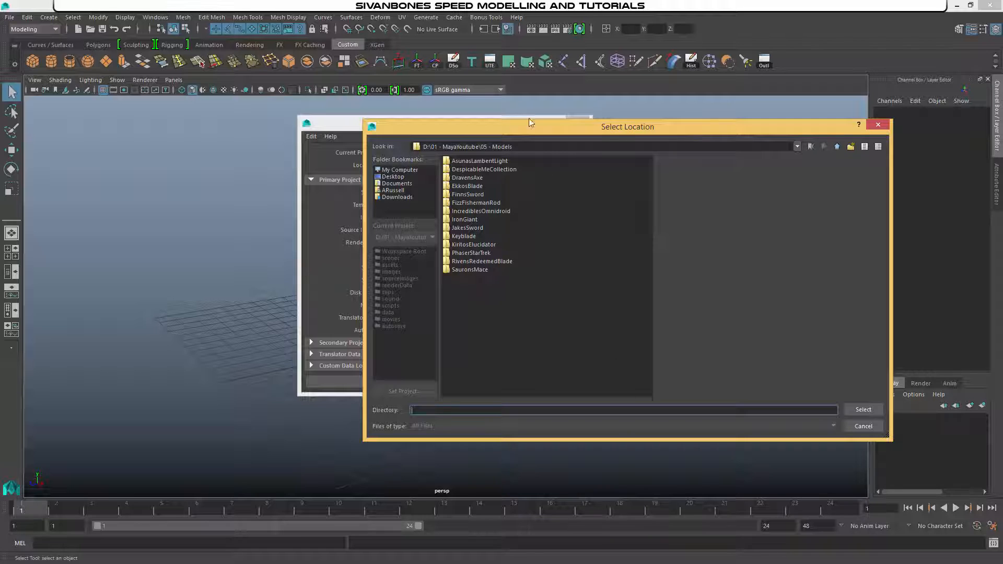
pyautogui.click(866, 410)
# - Name the new project LetsModelIncrediblesOmnidroid and accept the default folder locations
pyautogui.click(332, 150)
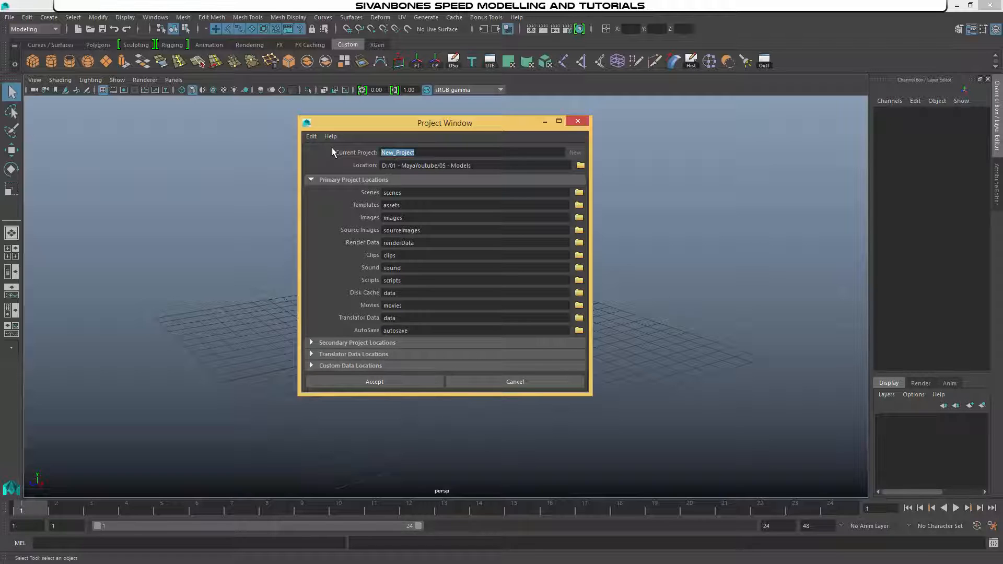
pyautogui.write('Mo')
pyautogui.press('BackSpace')
pyautogui.press('BackSpace')
pyautogui.write('LetsModelIncrediblesOmnidroid')
pyautogui.moveTo(381, 152); pyautogui.dragTo(482, 152)
pyautogui.click(482, 153)
pyautogui.moveTo(381, 153)
pyautogui.mouseDown()
pyautogui.moveTo(491, 154)
pyautogui.moveTo(488, 166)
pyautogui.moveTo(380, 166)
pyautogui.mouseUp()
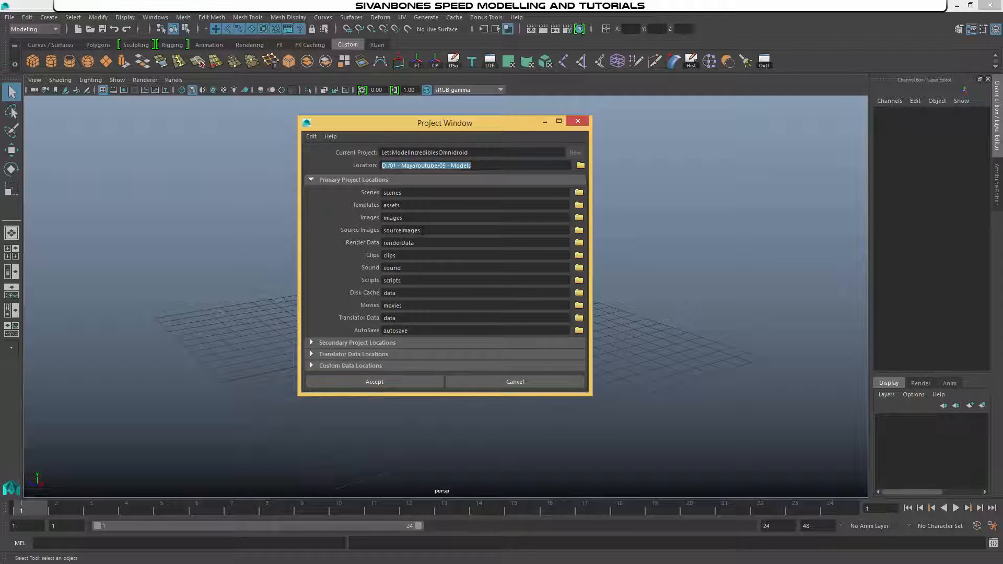
pyautogui.click(374, 382)
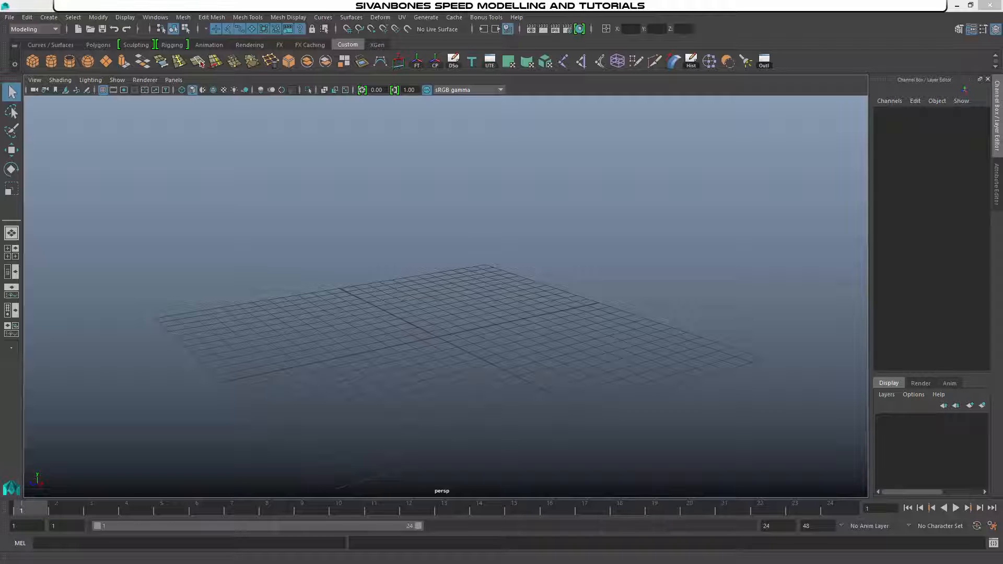
# - Switch to File Explorer and open the sourceimages folder inside the LetsModelIncrediblesOmnidroid project
pyautogui.click(433, 561)
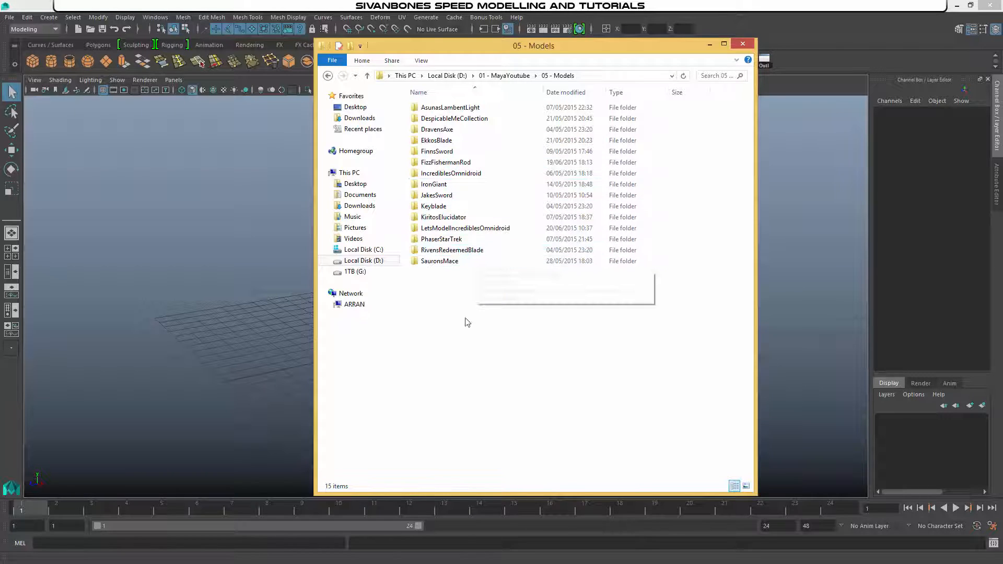
pyautogui.doubleClick(466, 229)
pyautogui.doubleClick(454, 230)
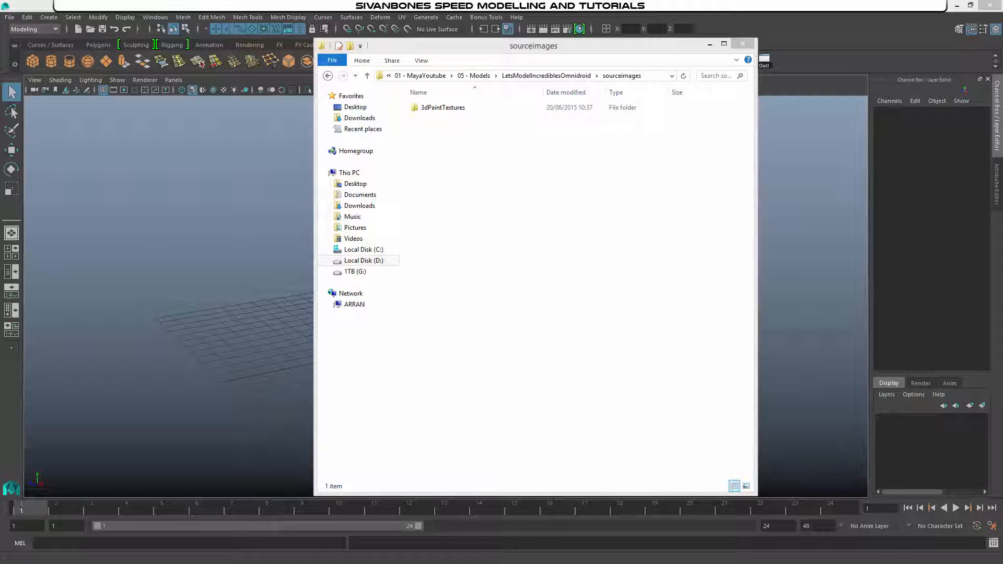
# - Copy the ten Omnidroid reference images, including the Incredibles screencaps and The_Omnidroid_10000, into the sourceimages folder
pyautogui.moveTo(314, 313); pyautogui.dragTo(543, 266)
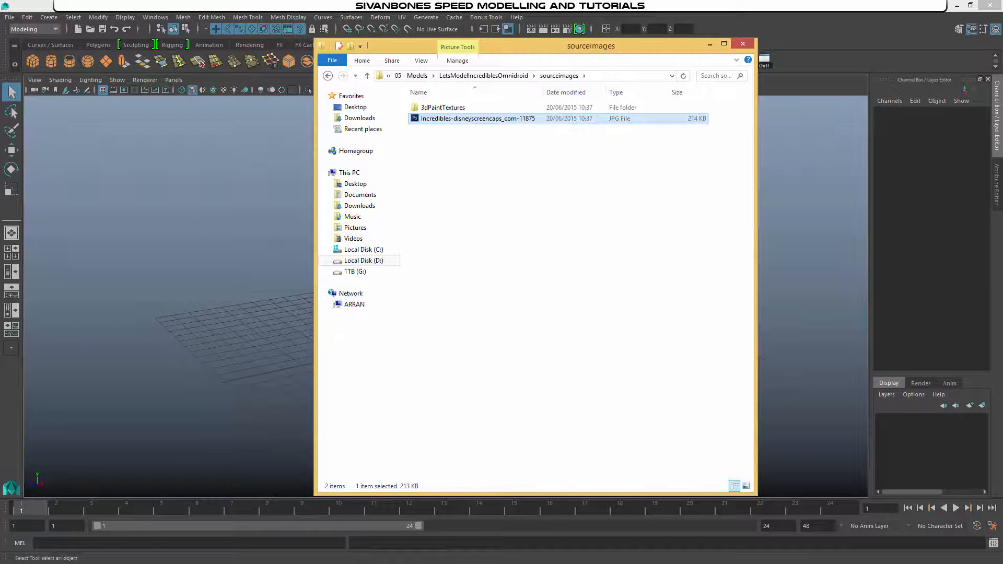
pyautogui.moveTo(348, 355); pyautogui.dragTo(544, 261)
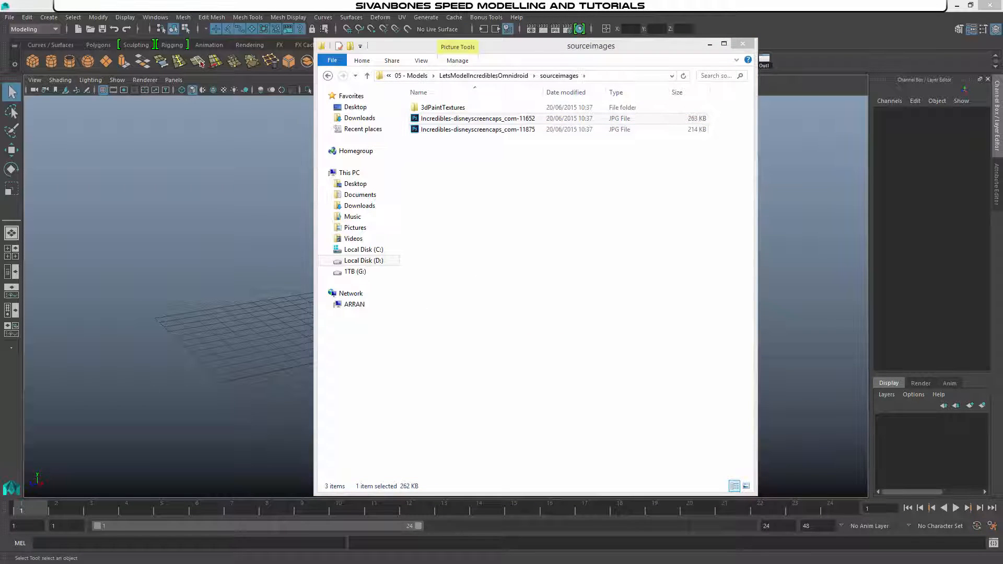
pyautogui.moveTo(0, 335); pyautogui.dragTo(438, 338)
pyautogui.moveTo(0, 334); pyautogui.dragTo(479, 331)
pyautogui.moveTo(0, 334); pyautogui.dragTo(491, 345)
pyautogui.moveTo(0, 334); pyautogui.dragTo(543, 336)
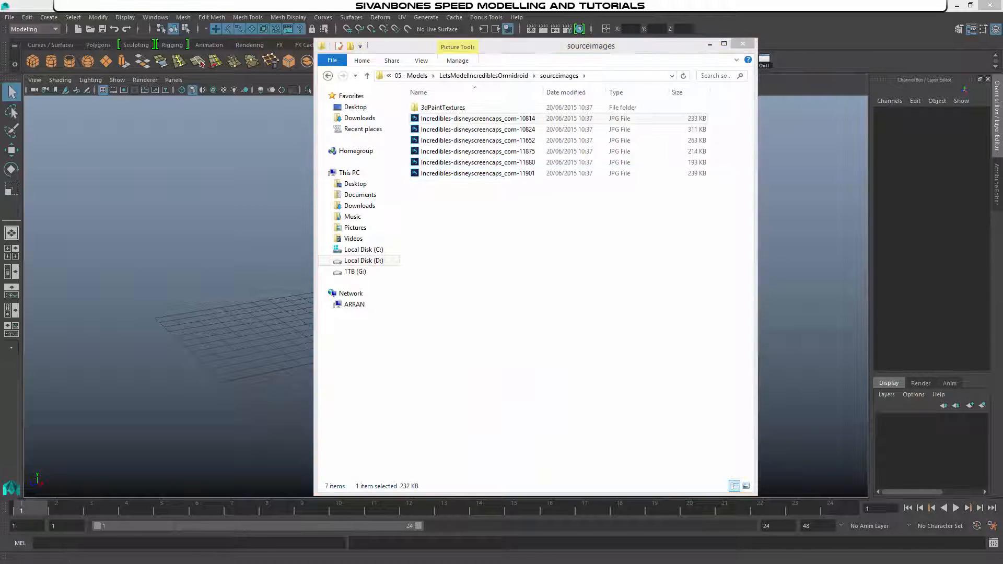
pyautogui.moveTo(0, 335); pyautogui.dragTo(625, 279)
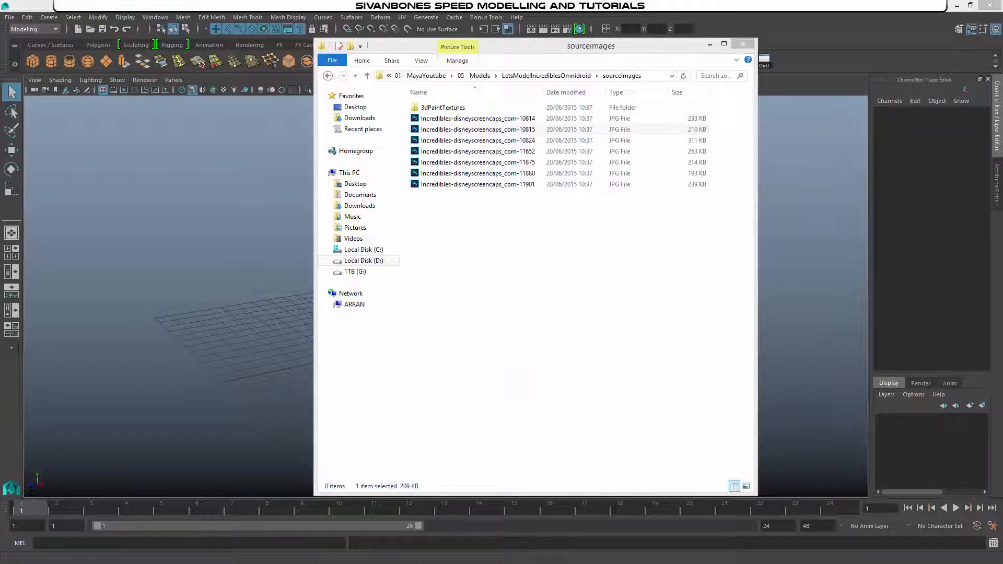
pyautogui.moveTo(0, 334); pyautogui.dragTo(612, 272)
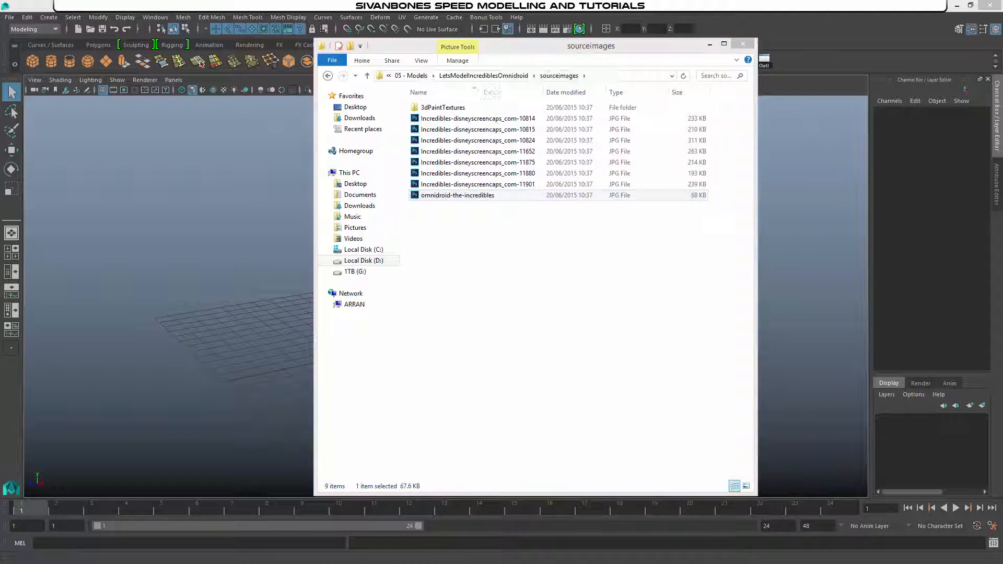
pyautogui.moveTo(0, 335); pyautogui.dragTo(510, 325)
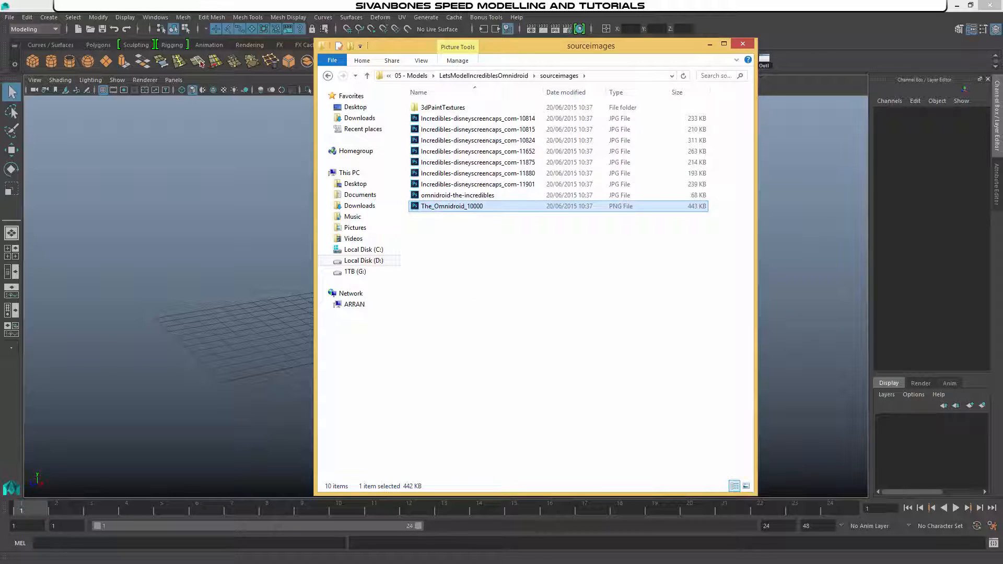
pyautogui.moveTo(0, 366); pyautogui.dragTo(543, 335)
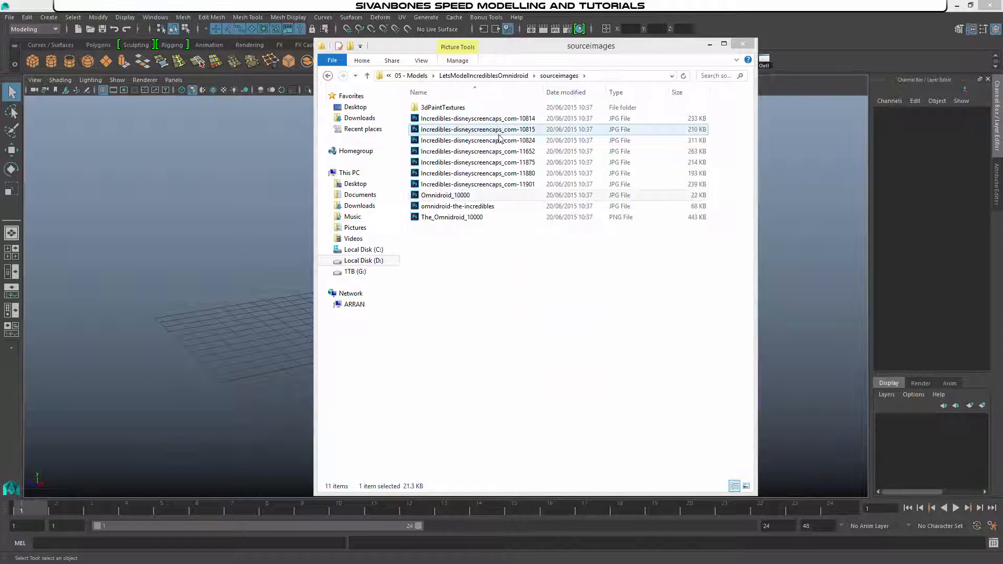
# - Preview Incredibles-disneyscreencaps_com-10814 in the photo viewer and examine the Omnidroid's body, arms and claws across the reference images
pyautogui.rightClick(497, 118)
pyautogui.click(544, 171)
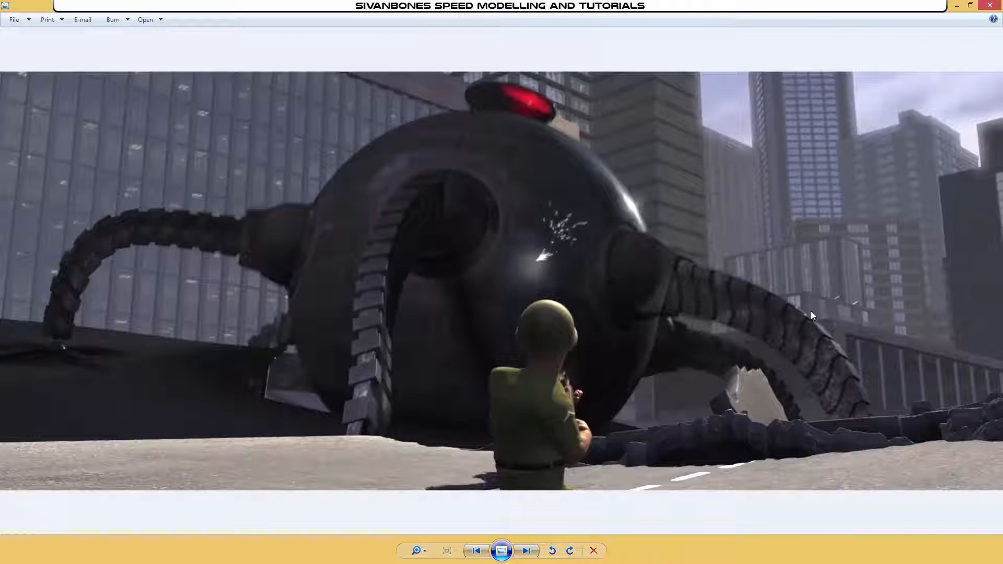
pyautogui.press('Right')
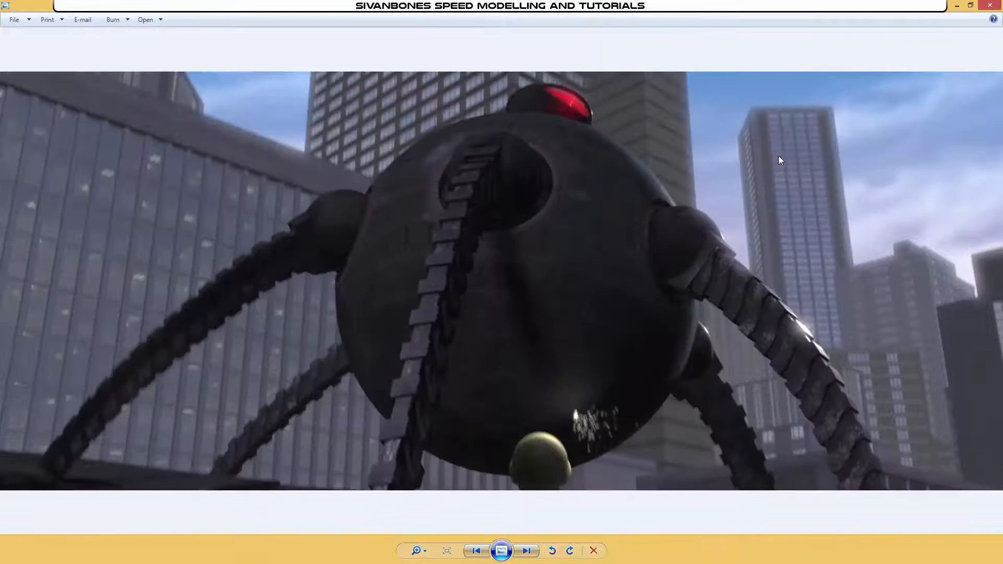
pyautogui.press('Right')
pyautogui.press('Right')
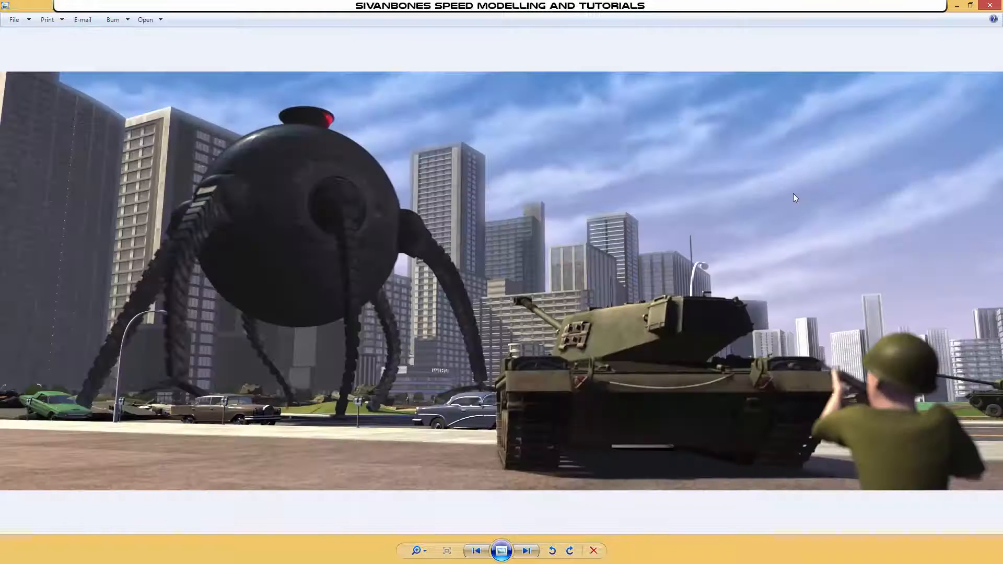
pyautogui.press('Right')
pyautogui.press('Right')
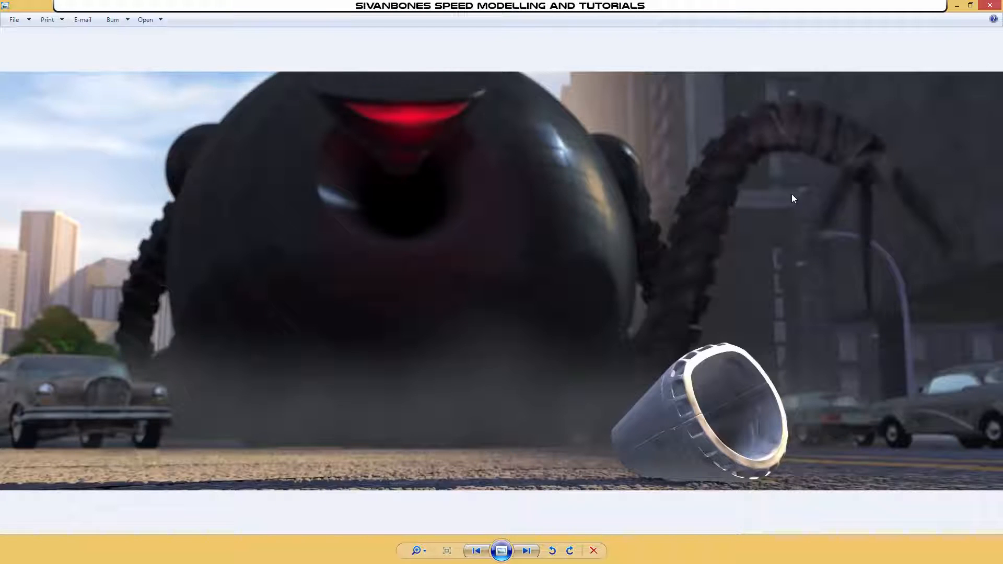
pyautogui.press('Right')
pyautogui.press('Right')
pyautogui.press('Right')
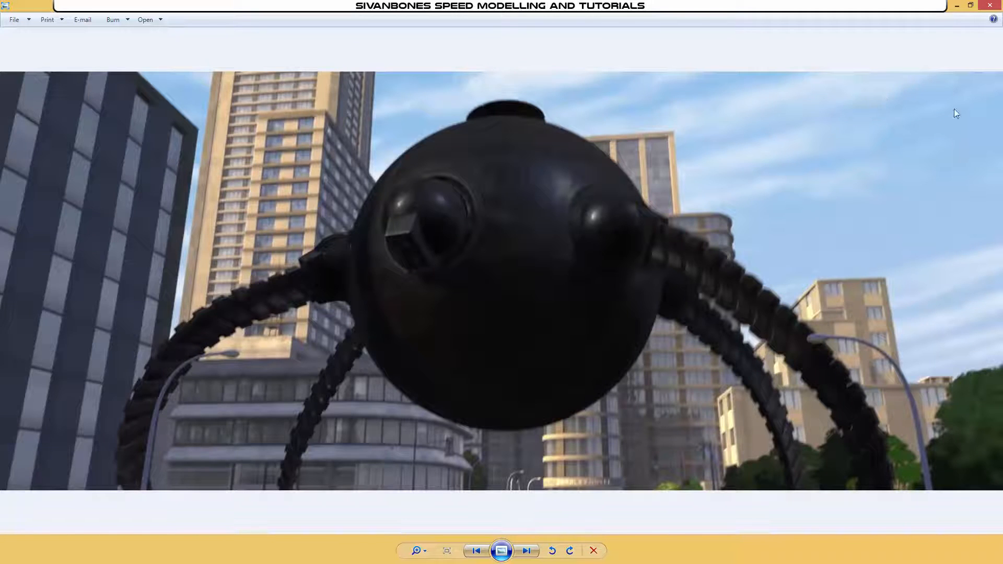
pyautogui.press('Right')
pyautogui.press('Right')
pyautogui.press('Right')
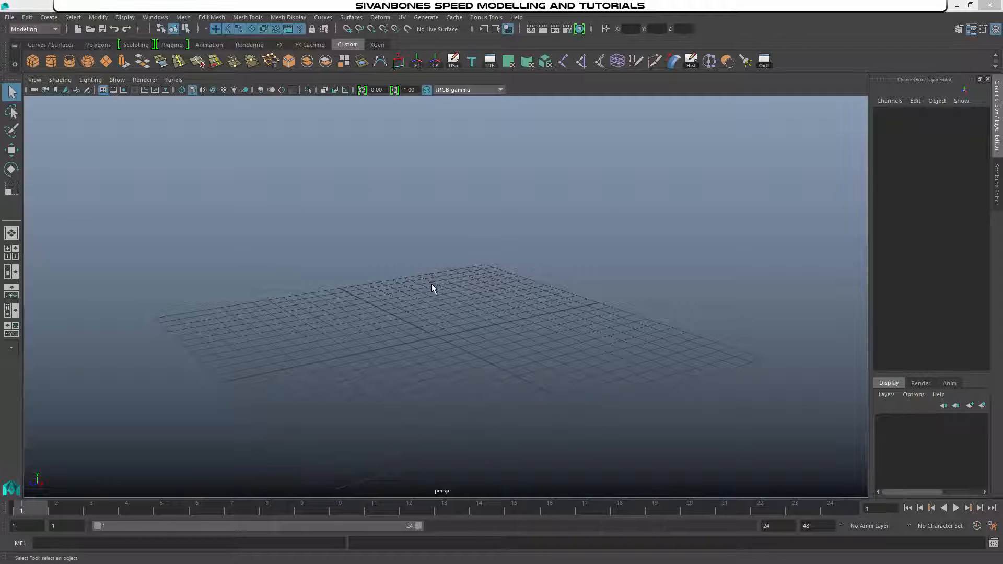
# - Return to Maya and create a polygon sphere at the grid's origin
pyautogui.keyDown('alt'); pyautogui.moveTo(551, 246); pyautogui.dragTo(513, 271); pyautogui.keyUp('alt')
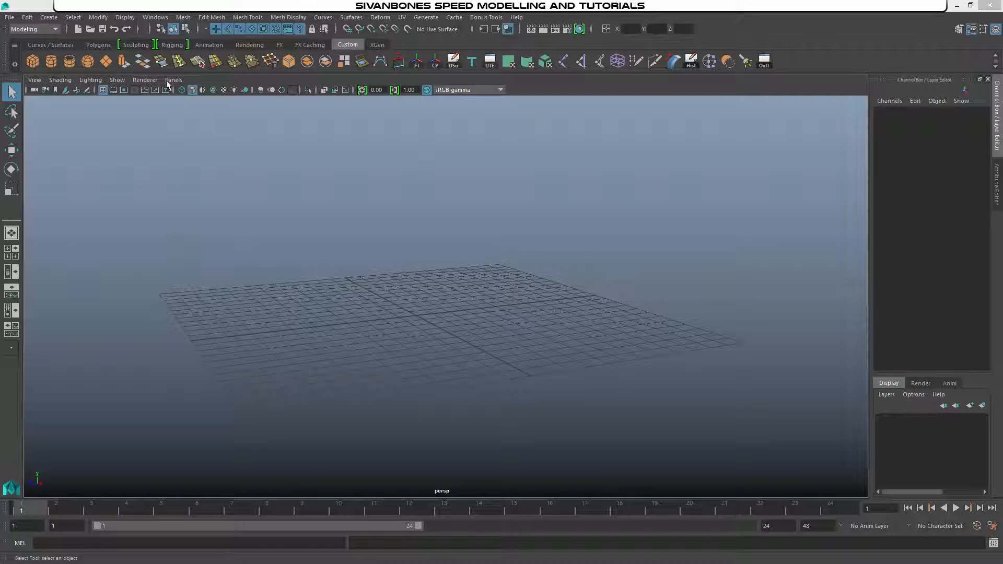
pyautogui.click(48, 17)
pyautogui.moveTo(94, 58)
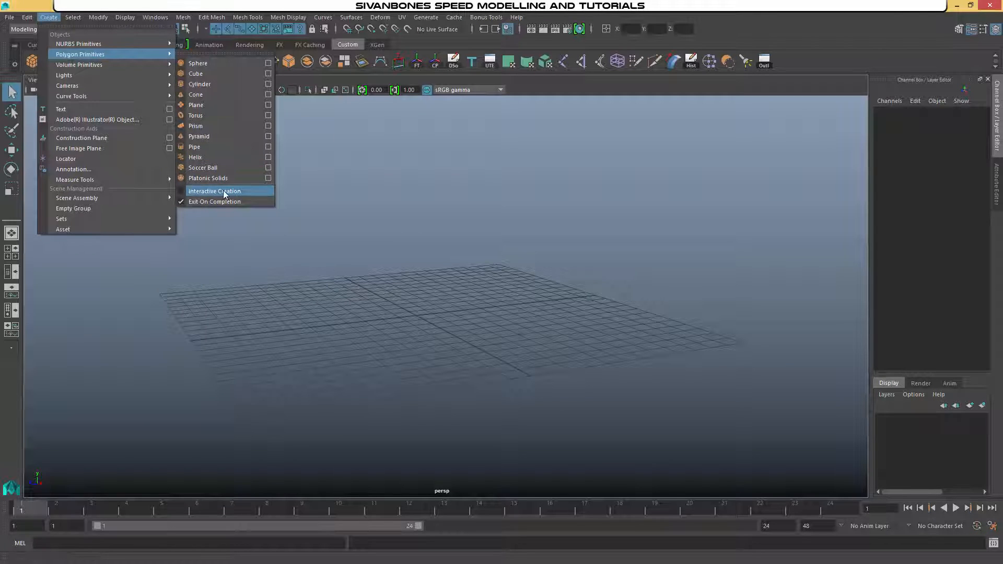
pyautogui.click(204, 62)
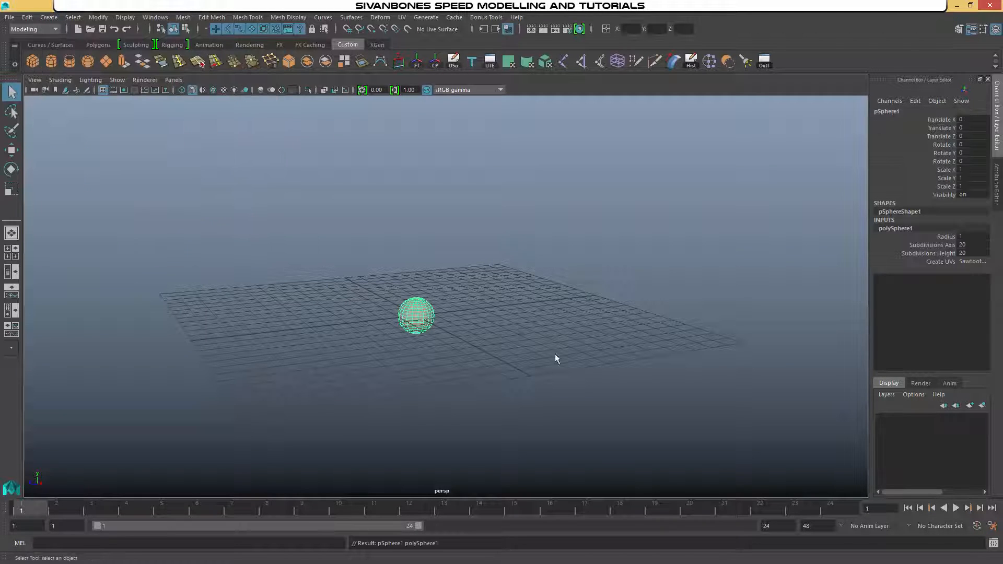
# - Scale the sphere uniformly to about 6.58 on all axes and check it from the side
pyautogui.keyDown('alt'); pyautogui.moveTo(554, 353); pyautogui.dragTo(489, 293, button='middle'); pyautogui.keyUp('alt')
pyautogui.press('r')
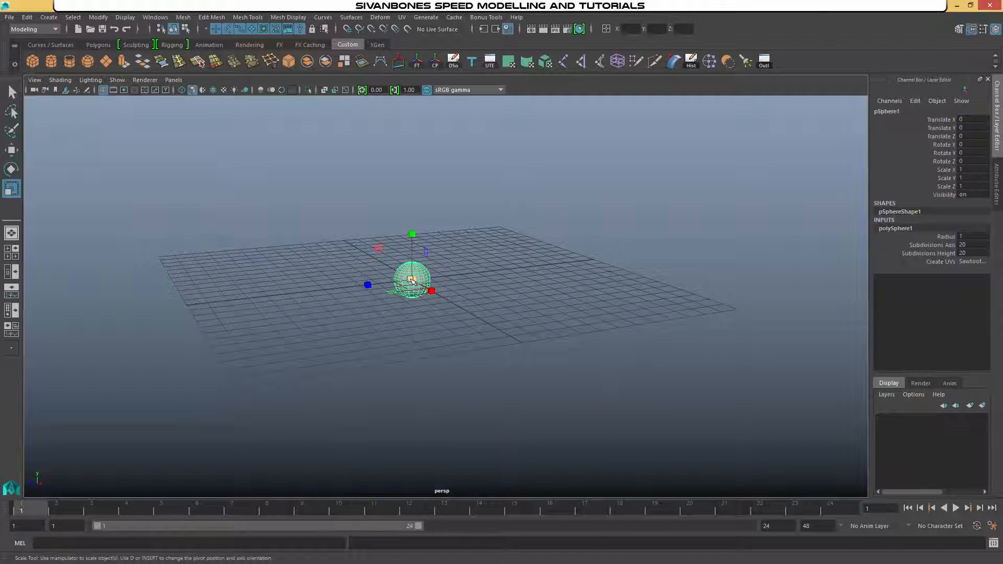
pyautogui.moveTo(411, 280); pyautogui.dragTo(559, 285)
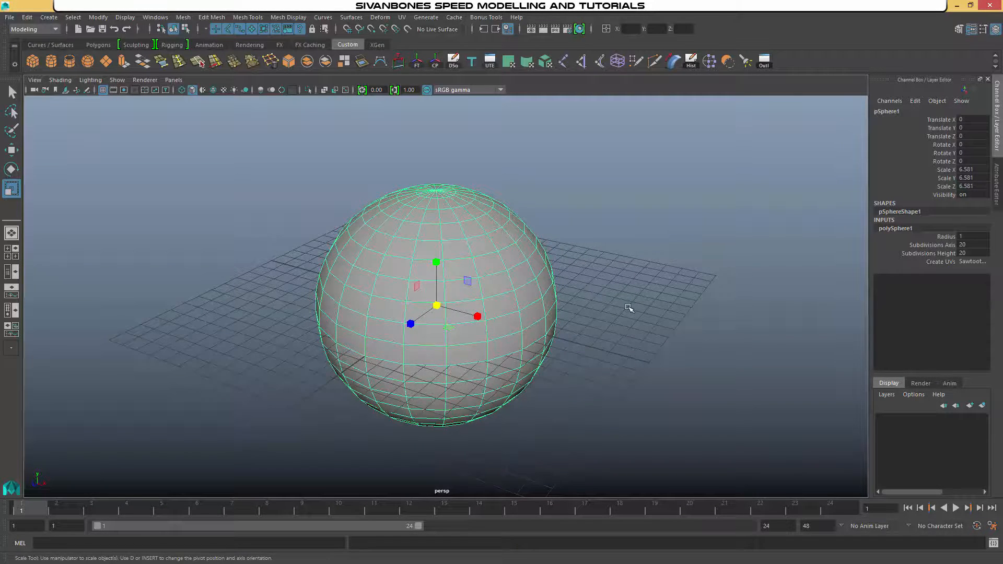
pyautogui.keyDown('alt'); pyautogui.moveTo(629, 308); pyautogui.dragTo(330, 286); pyautogui.keyUp('alt')
pyautogui.keyDown('alt'); pyautogui.moveTo(313, 298); pyautogui.dragTo(467, 294); pyautogui.keyUp('alt')
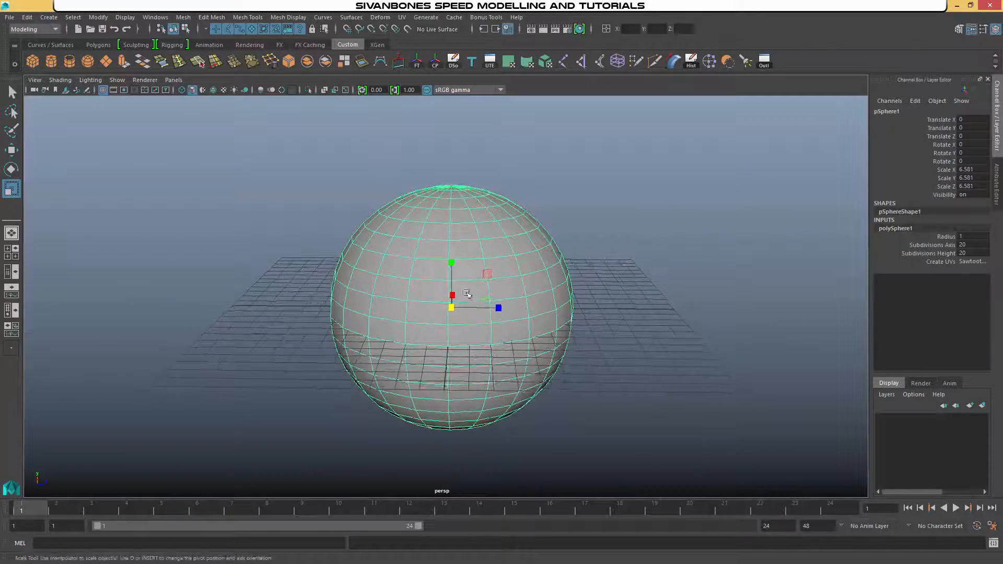
# - Place the reference image of the Omnidroid's head beside the modelling view to compare it with the sphere
pyautogui.keyDown('alt'); pyautogui.moveTo(349, 361); pyautogui.dragTo(474, 368); pyautogui.keyUp('alt')
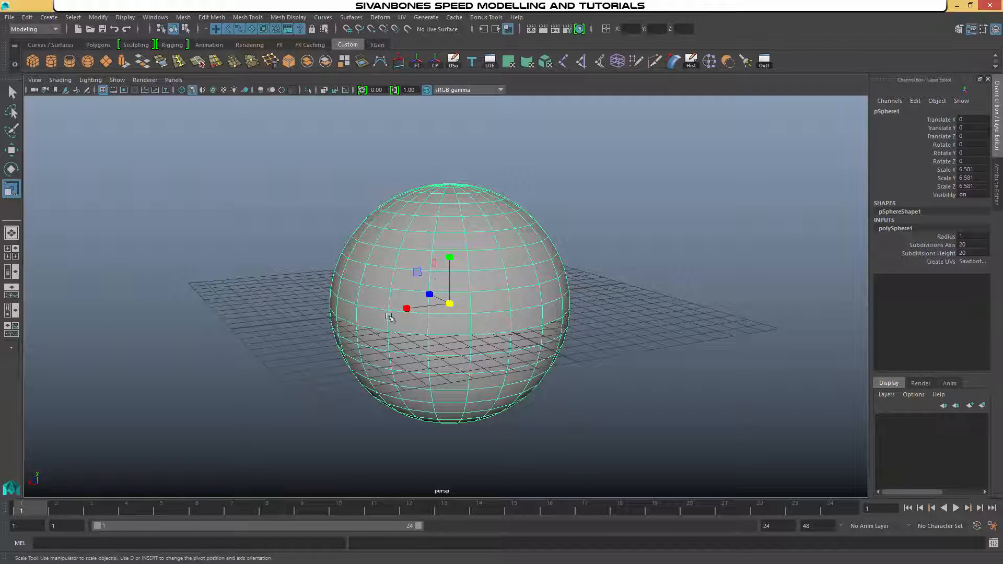
pyautogui.keyDown('alt'); pyautogui.moveTo(622, 286); pyautogui.dragTo(570, 287); pyautogui.keyUp('alt')
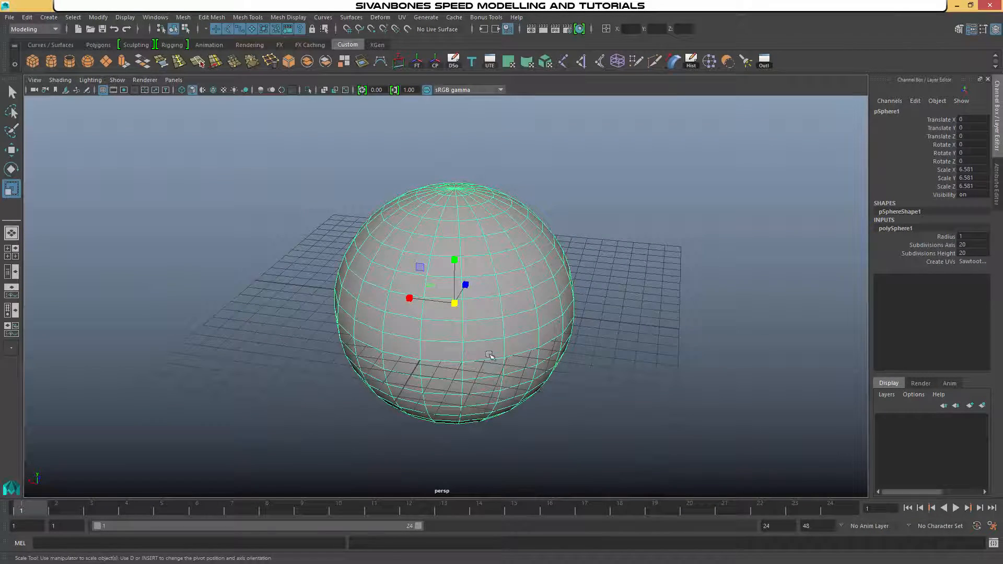
pyautogui.keyDown('alt'); pyautogui.moveTo(487, 356); pyautogui.dragTo(393, 301); pyautogui.keyUp('alt')
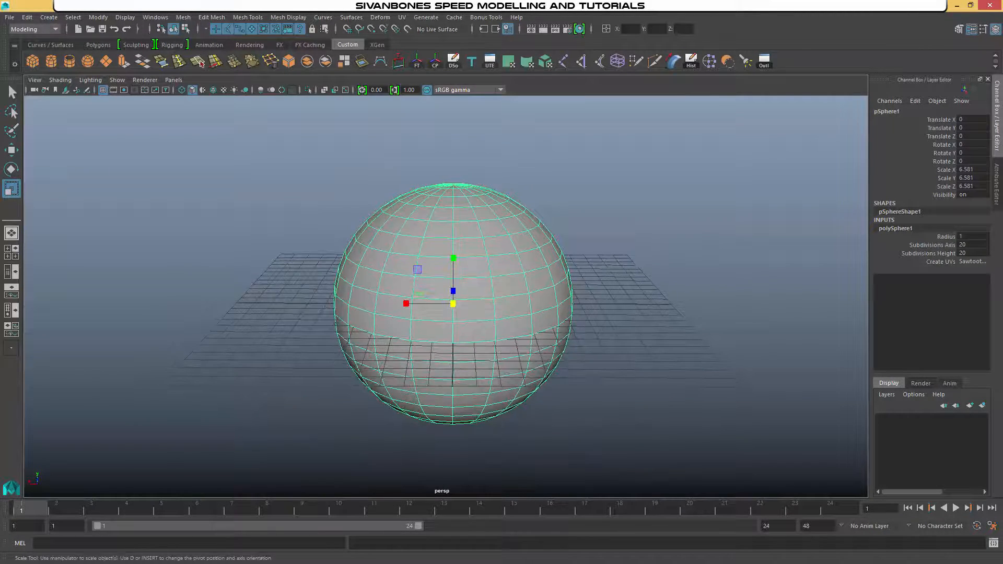
pyautogui.keyDown('alt'); pyautogui.moveTo(539, 230); pyautogui.dragTo(538, 246); pyautogui.keyUp('alt')
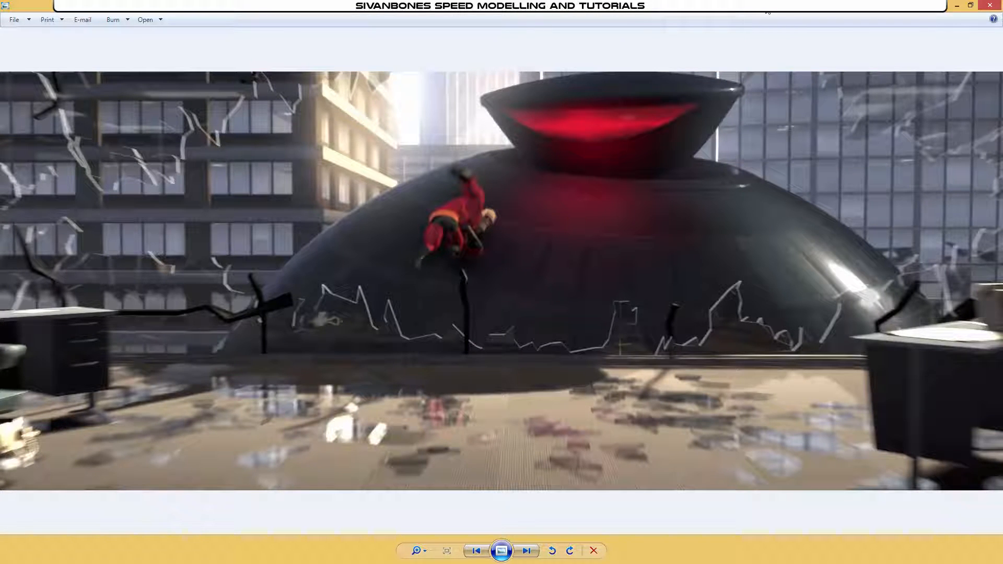
pyautogui.moveTo(764, 6); pyautogui.dragTo(1002, 100)
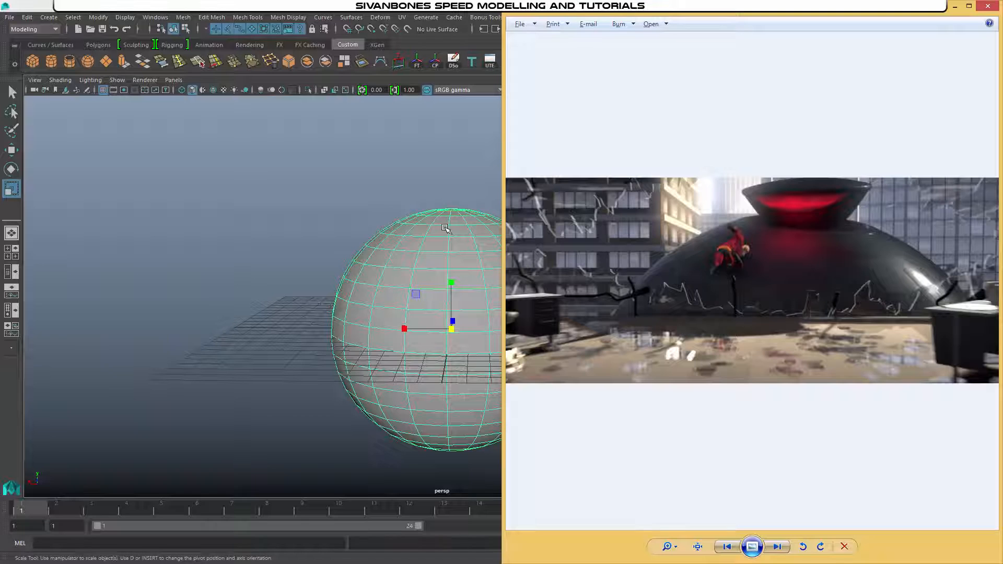
# - Switch the sphere to face selection and select the two uppermost rings of faces in the side view
pyautogui.keyDown('alt'); pyautogui.moveTo(448, 228); pyautogui.dragTo(409, 228, button='middle'); pyautogui.keyUp('alt')
pyautogui.keyDown('alt'); pyautogui.moveTo(410, 228); pyautogui.dragTo(412, 244); pyautogui.keyUp('alt')
pyautogui.keyDown('alt'); pyautogui.moveTo(412, 244); pyautogui.dragTo(434, 242, button='right'); pyautogui.keyUp('alt')
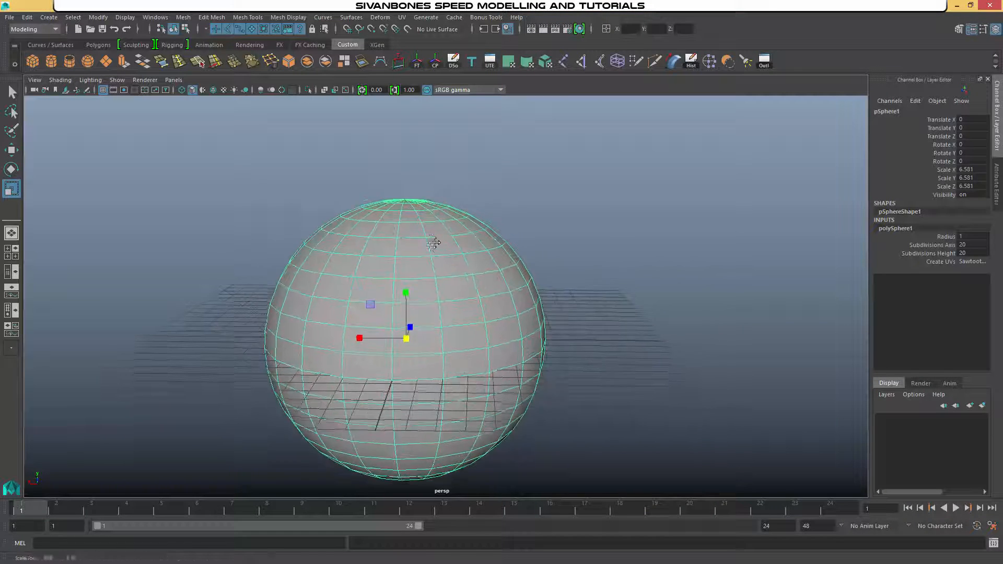
pyautogui.keyDown('alt'); pyautogui.moveTo(434, 242); pyautogui.dragTo(434, 250, button='middle'); pyautogui.keyUp('alt')
pyautogui.rightClick(423, 233)
pyautogui.click(423, 261)
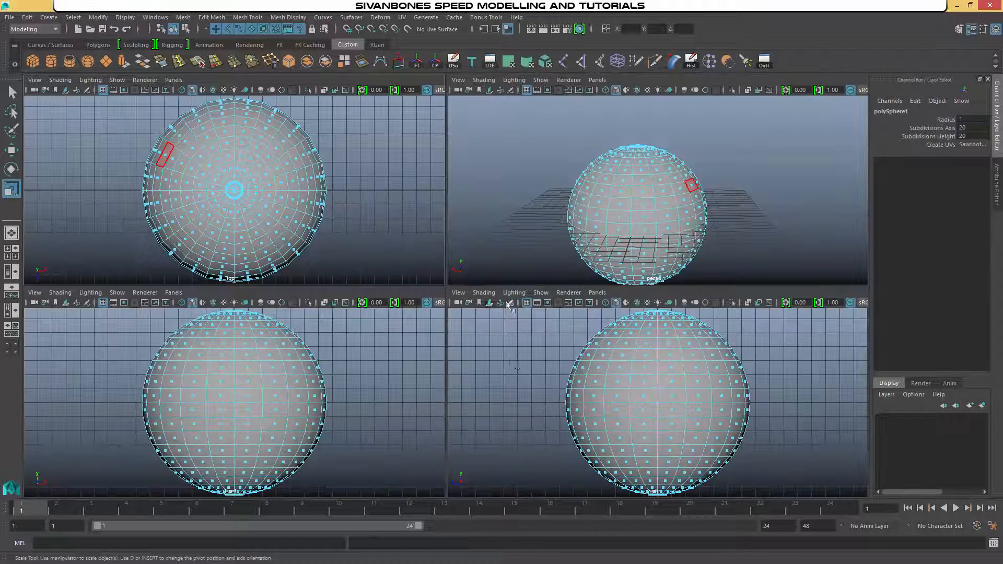
pyautogui.press('space')
pyautogui.press('space')
pyautogui.keyDown('alt'); pyautogui.moveTo(519, 259); pyautogui.dragTo(515, 357, button='middle'); pyautogui.keyUp('alt')
pyautogui.scroll(4, 515, 364)
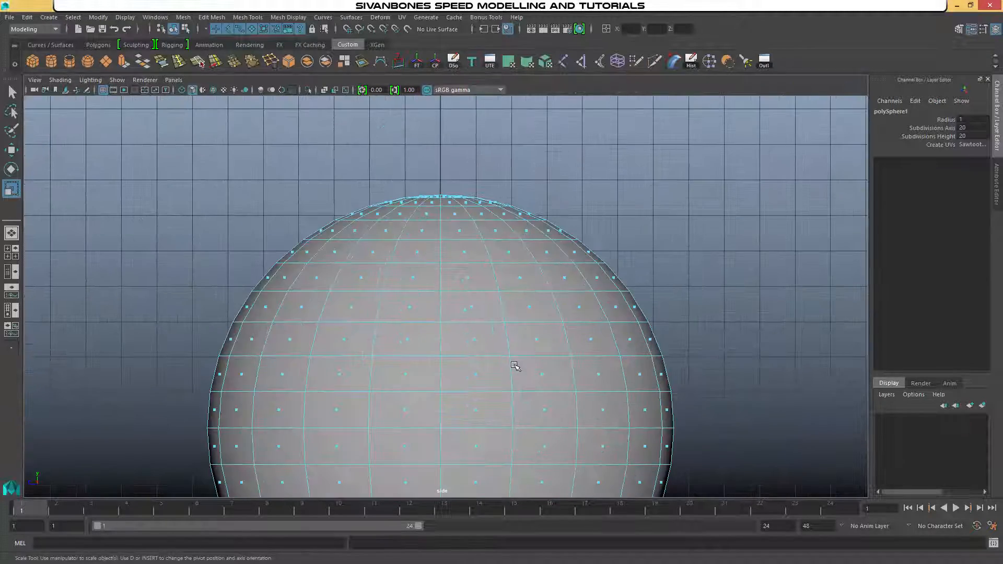
pyautogui.moveTo(354, 154); pyautogui.dragTo(552, 194)
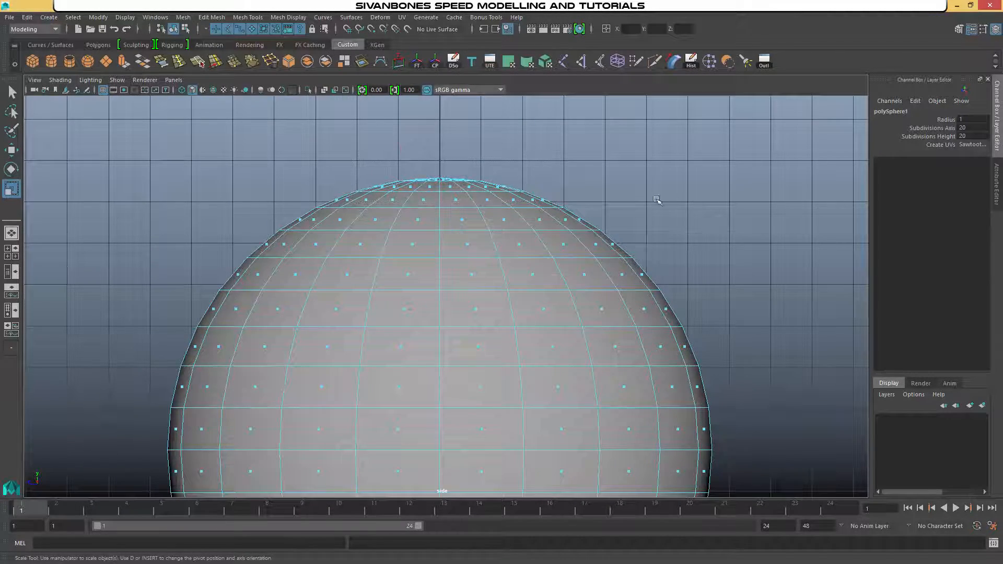
pyautogui.press('space')
pyautogui.press('space')
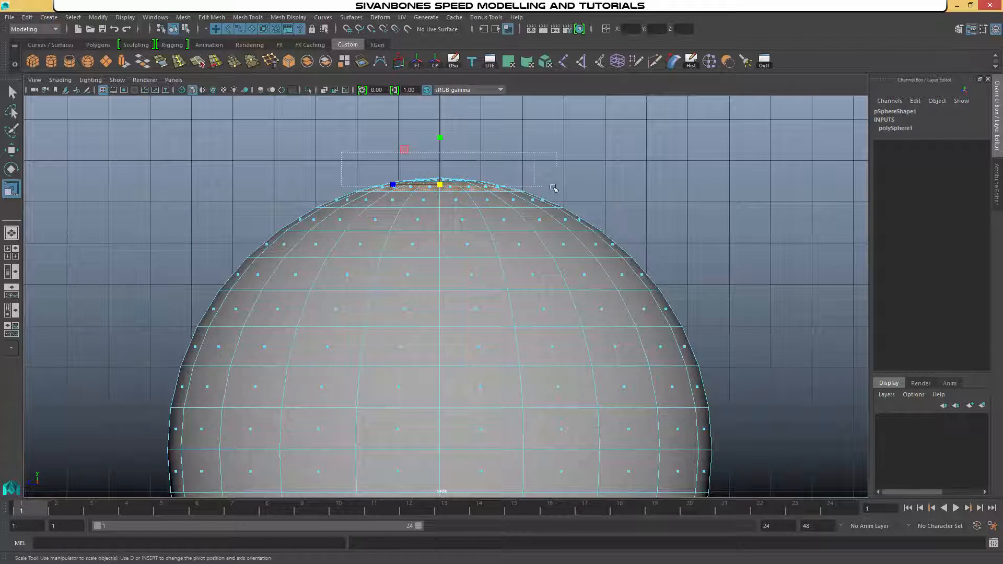
pyautogui.press('space')
pyautogui.press('space')
# - Recheck the Omnidroid reference image and extract the selected top faces from the sphere as a separate cap
pyautogui.keyDown('alt'); pyautogui.moveTo(678, 203); pyautogui.dragTo(725, 321); pyautogui.keyUp('alt')
pyautogui.scroll(-1, 725, 320)
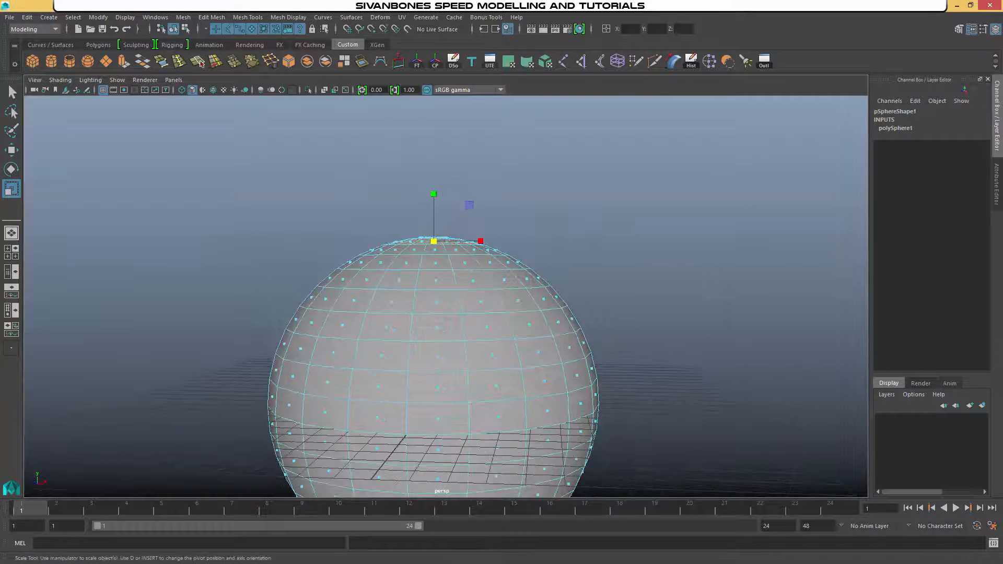
pyautogui.click(97, 562)
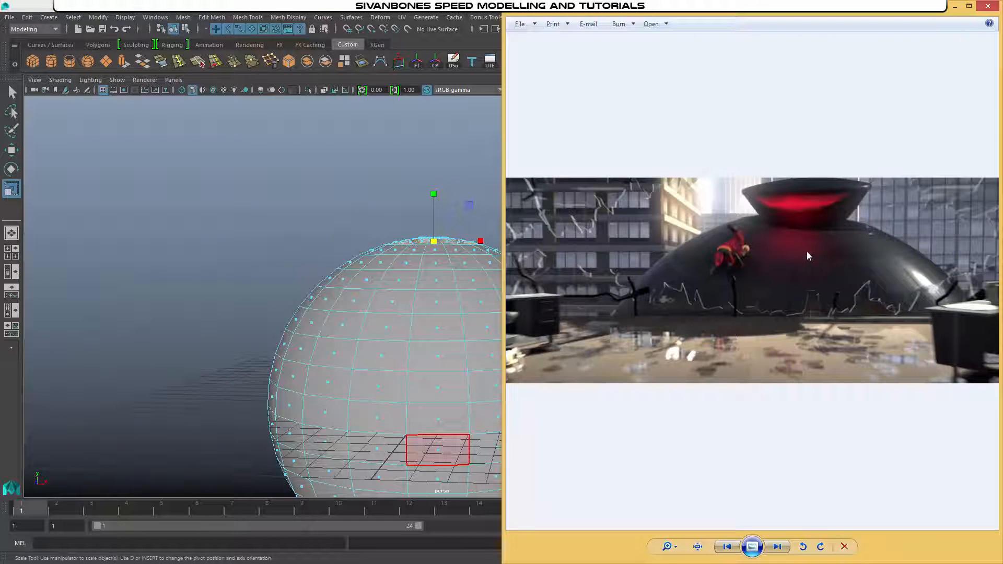
pyautogui.click(956, 6)
pyautogui.keyDown('alt'); pyautogui.moveTo(517, 239); pyautogui.dragTo(524, 264); pyautogui.keyUp('alt')
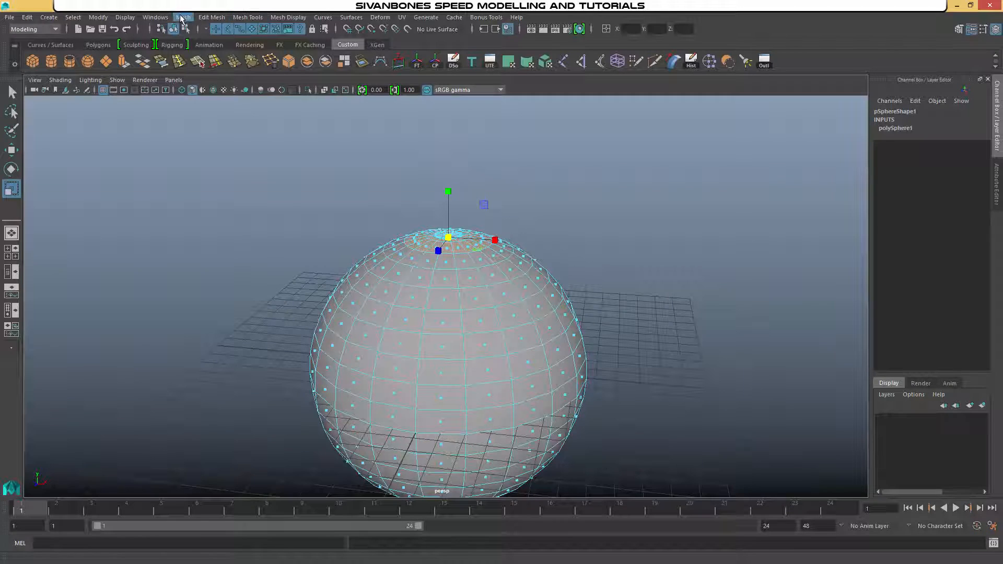
pyautogui.click(182, 18)
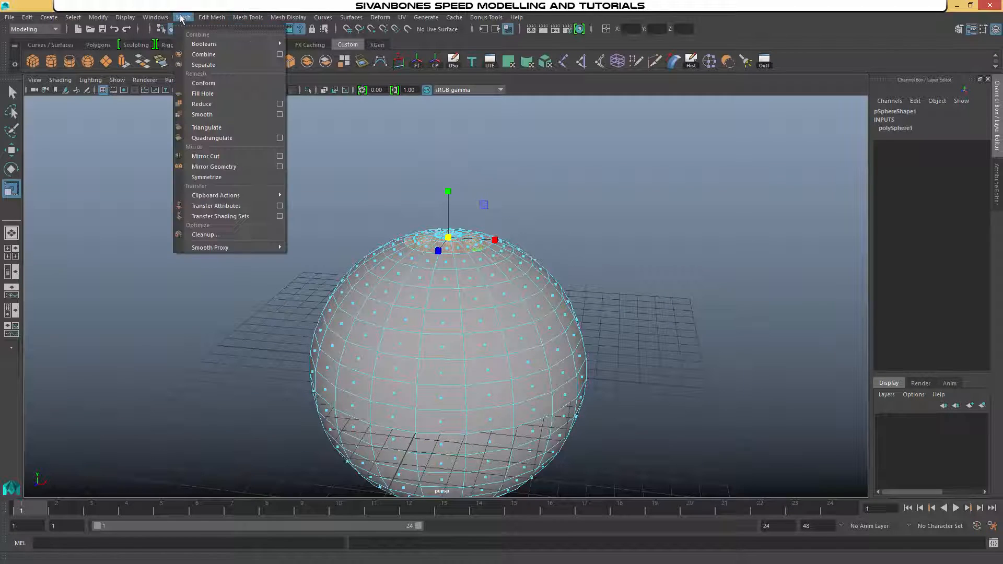
pyautogui.click(213, 17)
pyautogui.click(211, 19)
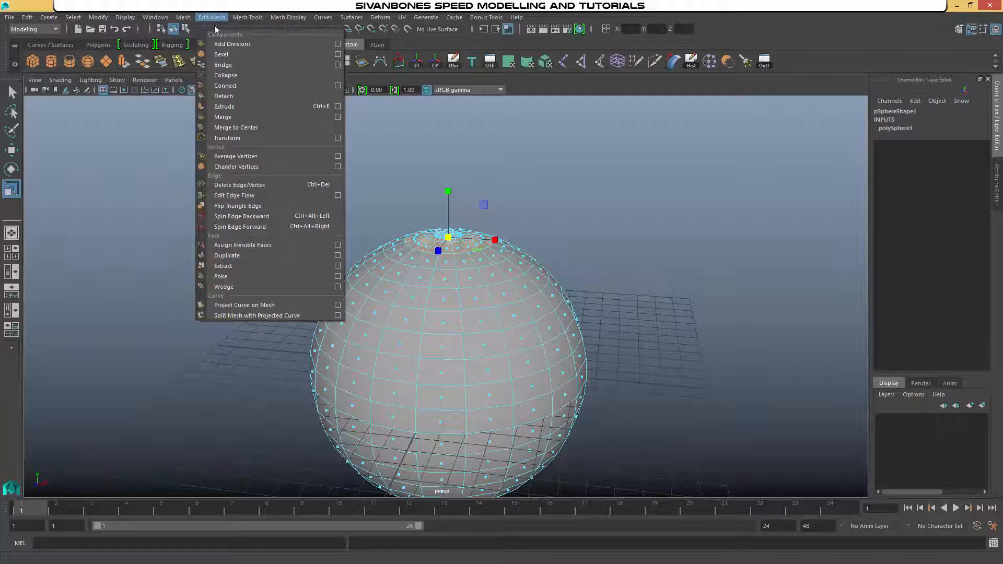
pyautogui.click(220, 266)
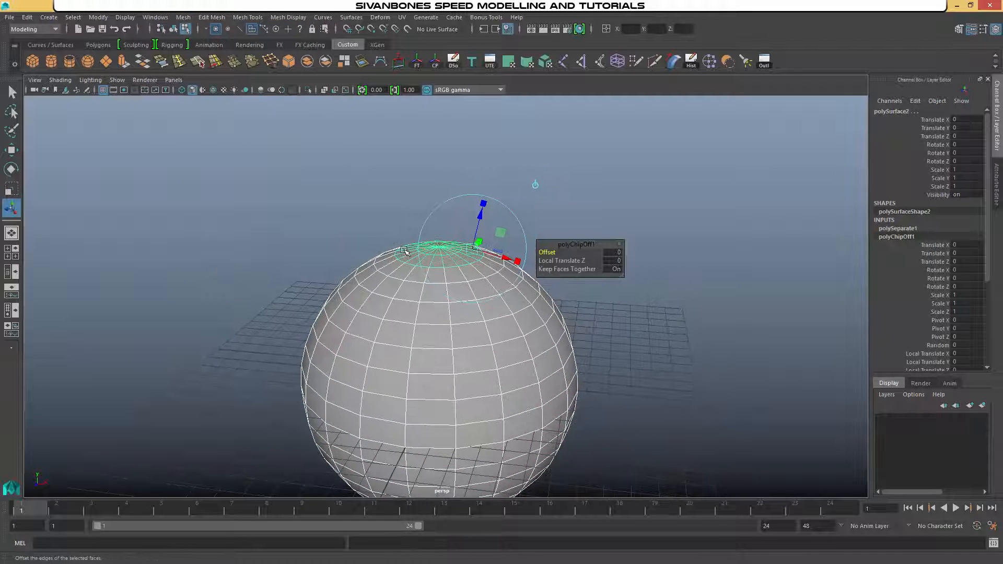
# - Return to object selection and select only the extracted cap
pyautogui.moveTo(403, 251); pyautogui.dragTo(432, 225, button='right')
pyautogui.click(403, 252)
pyautogui.keyDown('alt'); pyautogui.moveTo(464, 284); pyautogui.dragTo(488, 277, button='middle'); pyautogui.keyUp('alt')
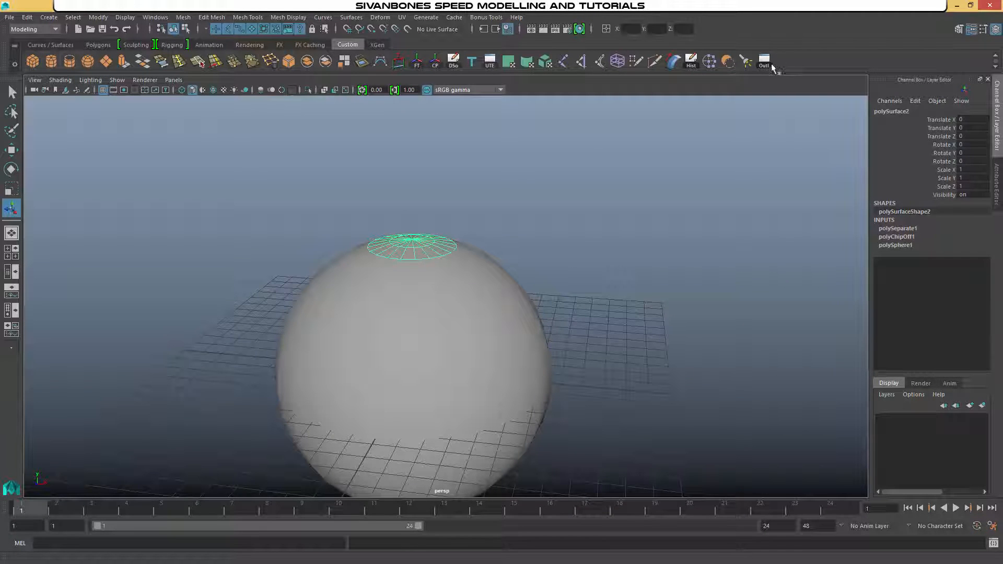
# - Examine the extracted cap on top of the sphere from several angles
pyautogui.keyDown('alt'); pyautogui.moveTo(519, 271); pyautogui.dragTo(537, 274); pyautogui.keyUp('alt')
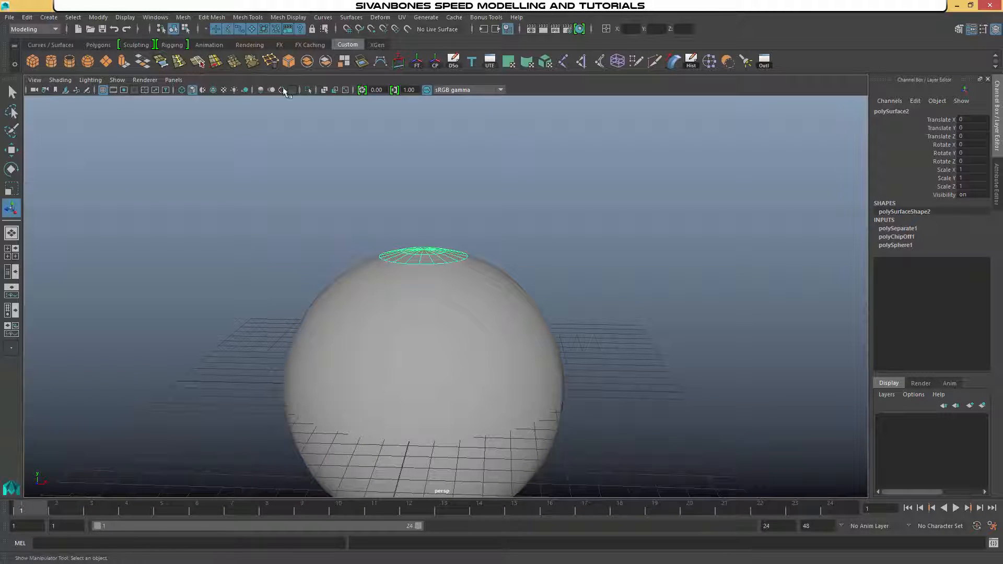
pyautogui.keyDown('alt'); pyautogui.moveTo(486, 240); pyautogui.dragTo(472, 290); pyautogui.keyUp('alt')
pyautogui.keyDown('alt'); pyautogui.moveTo(473, 290); pyautogui.dragTo(483, 279, button='middle'); pyautogui.keyUp('alt')
pyautogui.keyDown('alt'); pyautogui.moveTo(485, 248); pyautogui.dragTo(490, 295, button='right'); pyautogui.keyUp('alt')
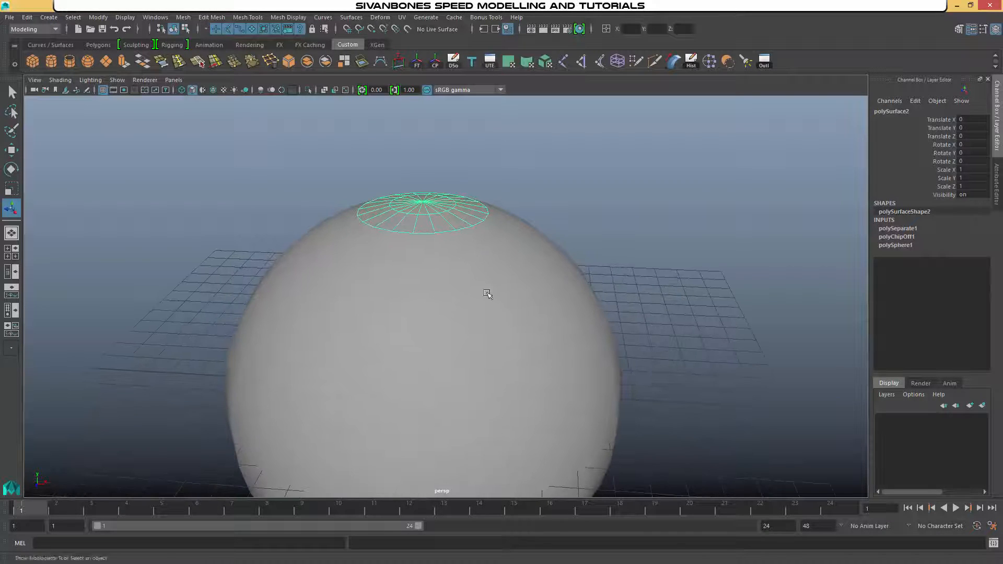
pyautogui.keyDown('alt'); pyautogui.moveTo(485, 281); pyautogui.dragTo(479, 296, button='middle'); pyautogui.keyUp('alt')
pyautogui.rightClick(423, 235)
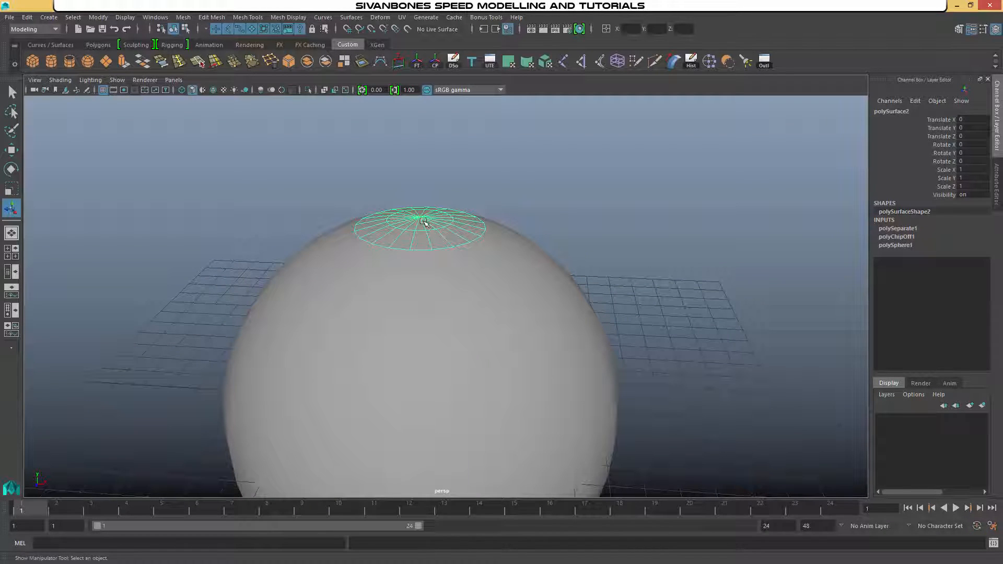
pyautogui.keyDown('alt'); pyautogui.moveTo(514, 246); pyautogui.dragTo(512, 230); pyautogui.keyUp('alt')
pyautogui.keyDown('alt'); pyautogui.moveTo(546, 252); pyautogui.dragTo(546, 235, button='middle'); pyautogui.keyUp('alt')
pyautogui.keyDown('alt'); pyautogui.moveTo(547, 235); pyautogui.dragTo(499, 186); pyautogui.keyUp('alt')
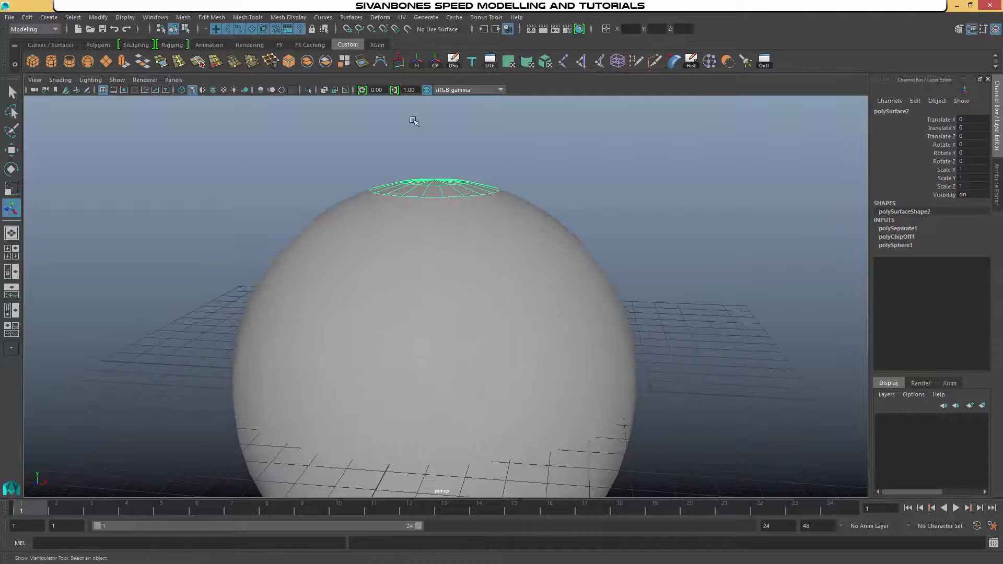
pyautogui.keyDown('alt'); pyautogui.moveTo(519, 225); pyautogui.dragTo(604, 258); pyautogui.keyUp('alt')
# - Activate the Move tool on the extracted cap and center its pivot
pyautogui.press('w')
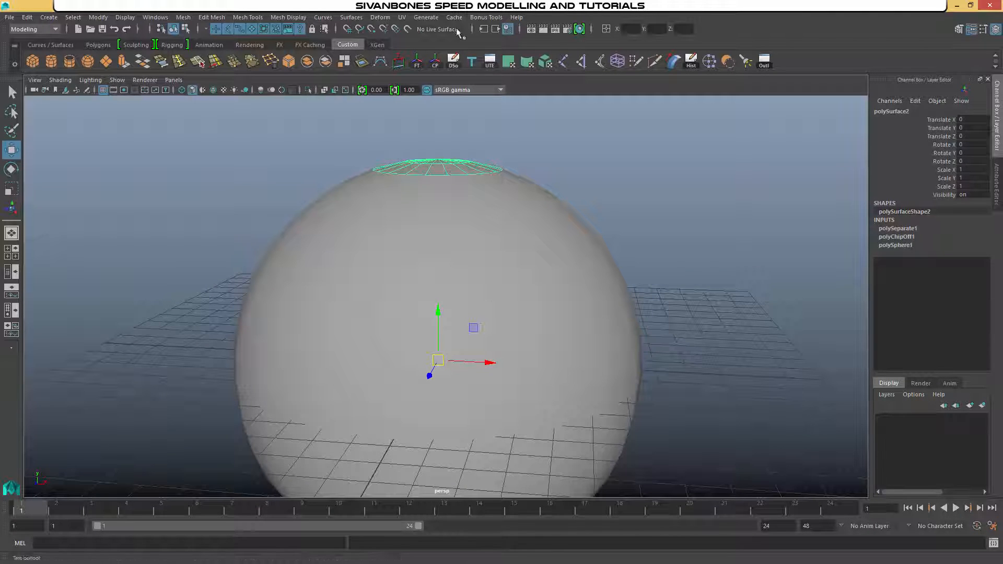
pyautogui.click(435, 63)
pyautogui.click(99, 17)
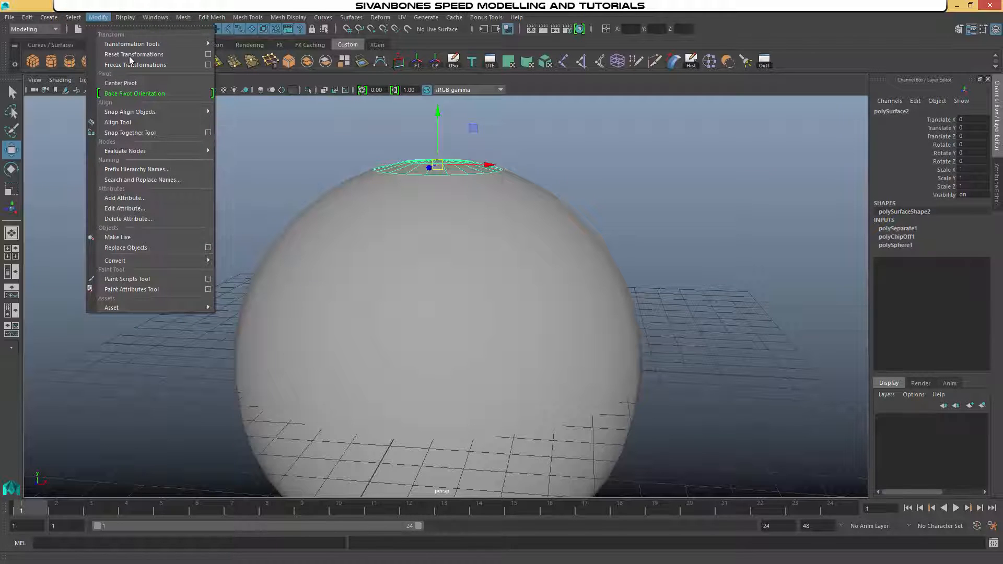
pyautogui.click(139, 83)
# - Check the cap's centered pivot and its fit on the sphere from above and from the side
pyautogui.keyDown('alt'); pyautogui.moveTo(532, 152); pyautogui.dragTo(533, 185, button='middle'); pyautogui.keyUp('alt')
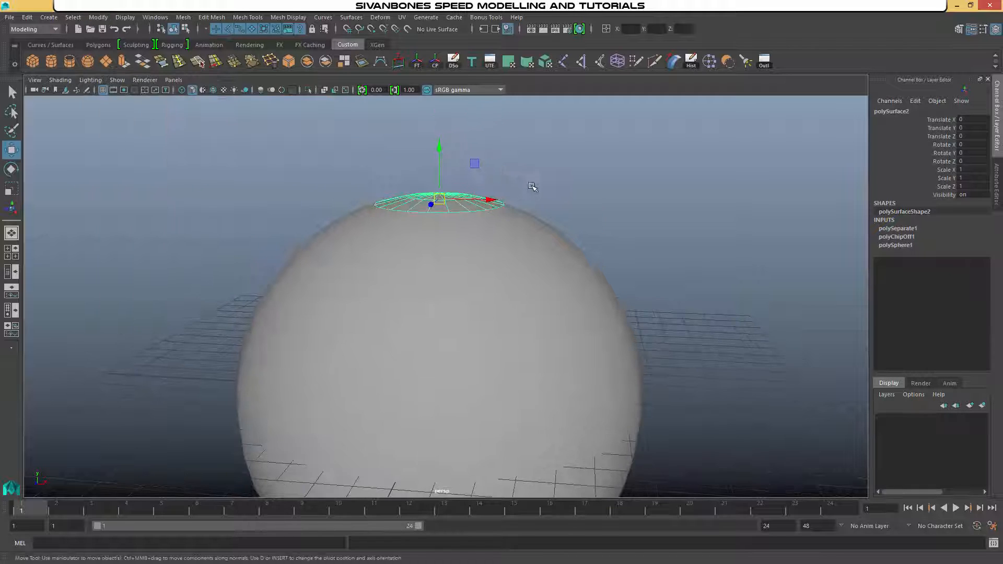
pyautogui.keyDown('alt'); pyautogui.moveTo(533, 186); pyautogui.dragTo(528, 221); pyautogui.keyUp('alt')
pyautogui.scroll(1, 528, 220)
pyautogui.keyDown('alt'); pyautogui.moveTo(545, 212); pyautogui.dragTo(530, 242, button='middle'); pyautogui.keyUp('alt')
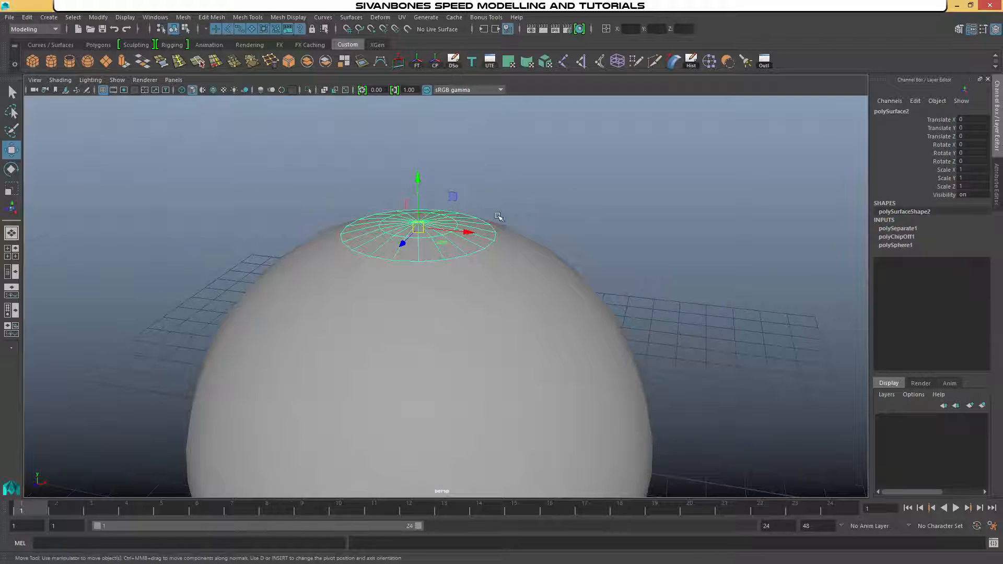
pyautogui.keyDown('alt'); pyautogui.moveTo(512, 218); pyautogui.dragTo(522, 183); pyautogui.keyUp('alt')
pyautogui.keyDown('alt'); pyautogui.moveTo(522, 182); pyautogui.dragTo(551, 168, button='right'); pyautogui.keyUp('alt')
pyautogui.keyDown('alt'); pyautogui.moveTo(551, 168); pyautogui.dragTo(553, 202, button='middle'); pyautogui.keyUp('alt')
pyautogui.keyDown('alt'); pyautogui.moveTo(552, 202); pyautogui.dragTo(546, 201); pyautogui.keyUp('alt')
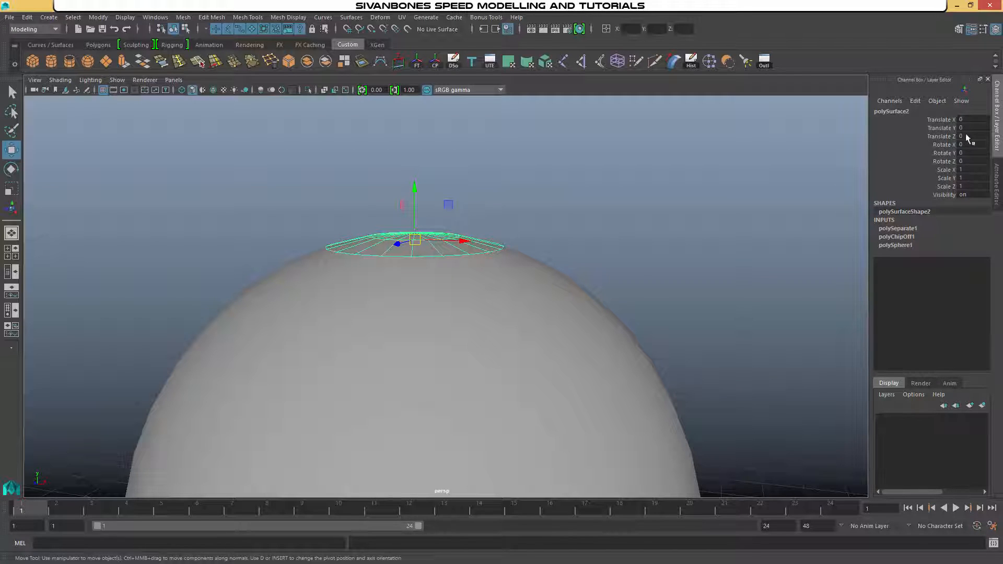
pyautogui.keyDown('alt'); pyautogui.moveTo(585, 220); pyautogui.dragTo(591, 243, button='middle'); pyautogui.keyUp('alt')
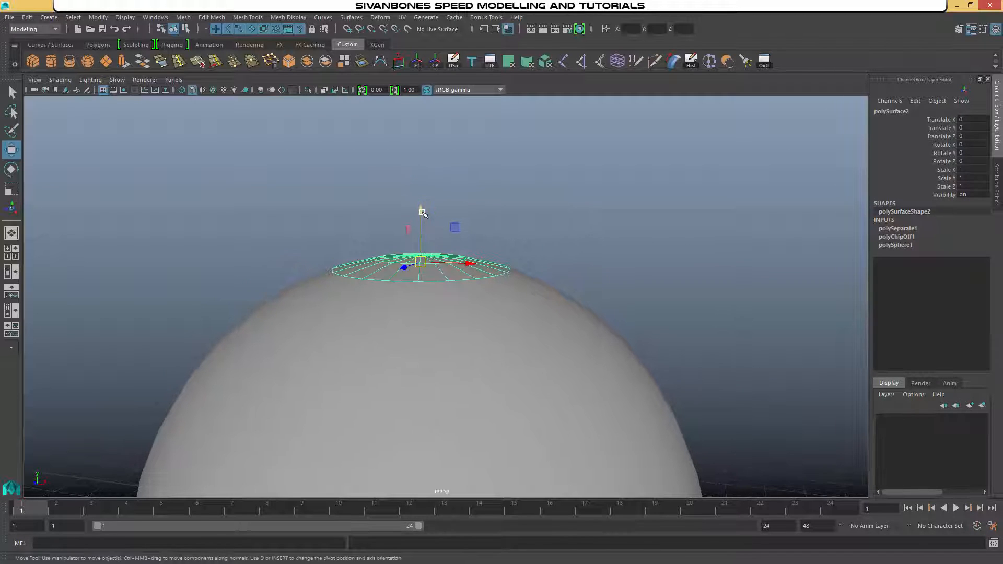
# - Lift the cap about 0.2 above the sphere and reset its Translate Y to 0
pyautogui.moveTo(421, 212); pyautogui.dragTo(421, 157)
pyautogui.moveTo(524, 257)
pyautogui.keyDown('alt'); pyautogui.mouseDown()
pyautogui.moveTo(522, 248)
pyautogui.moveTo(508, 266)
pyautogui.mouseUp(); pyautogui.keyUp('alt')
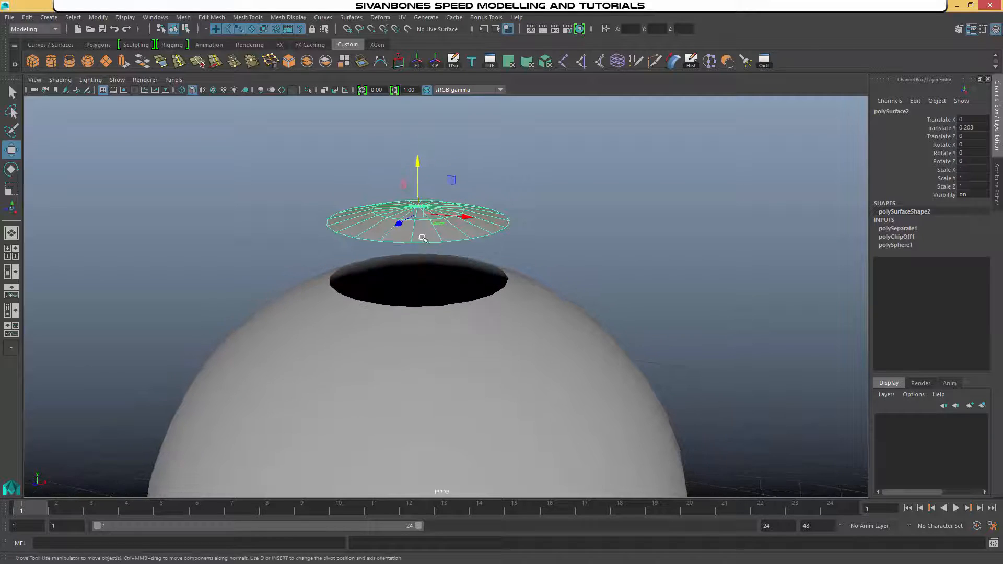
pyautogui.doubleClick(979, 130)
pyautogui.write('0')
pyautogui.press('Return')
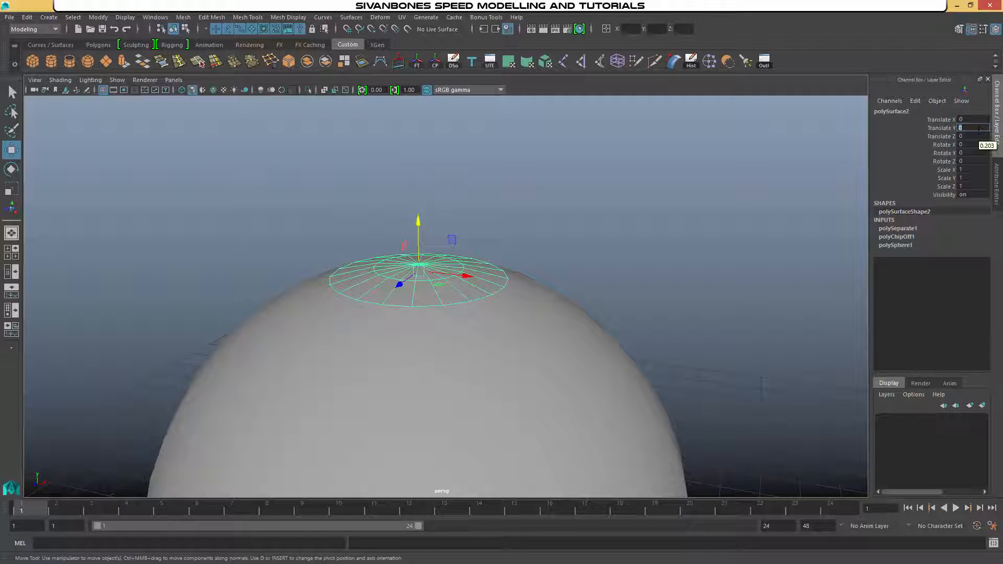
# - Raise the cap along Y to a Translate Y of about 0.206, clear of the sphere's opening
pyautogui.moveTo(420, 220); pyautogui.dragTo(420, 163)
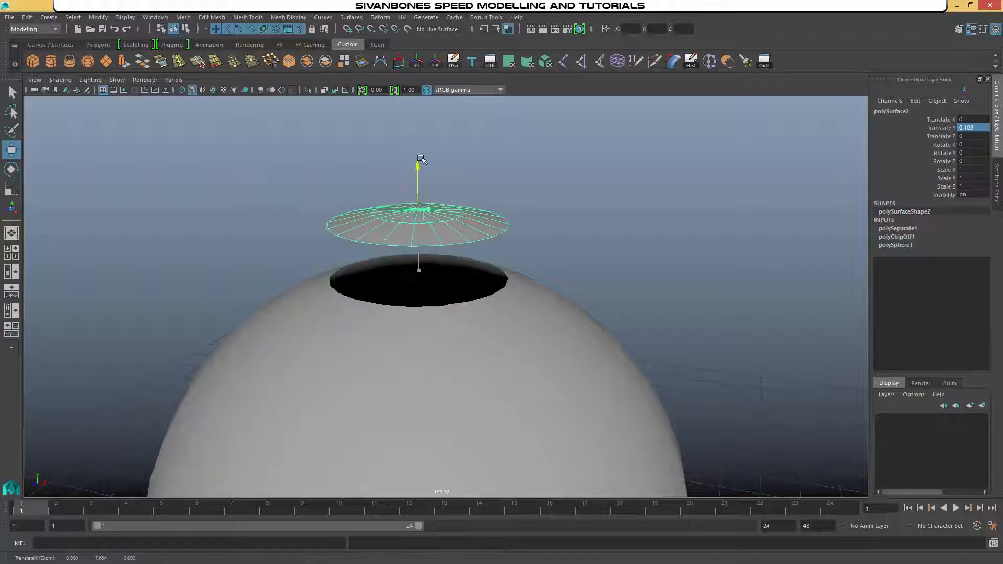
pyautogui.moveTo(514, 325)
pyautogui.keyDown('alt'); pyautogui.mouseDown()
pyautogui.moveTo(537, 296)
pyautogui.moveTo(506, 318)
pyautogui.mouseUp(); pyautogui.keyUp('alt')
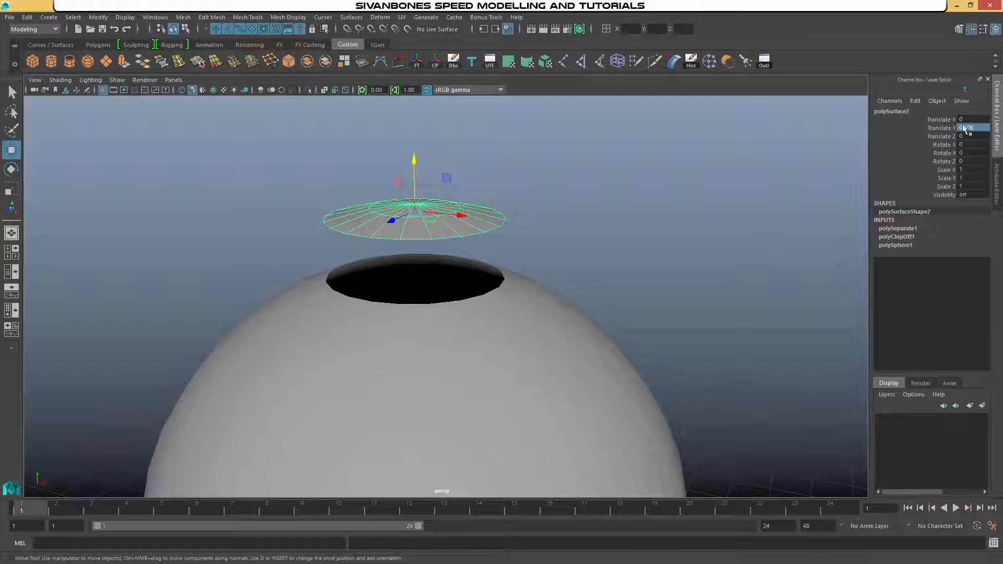
pyautogui.keyDown('alt'); pyautogui.moveTo(568, 276); pyautogui.dragTo(464, 228); pyautogui.keyUp('alt')
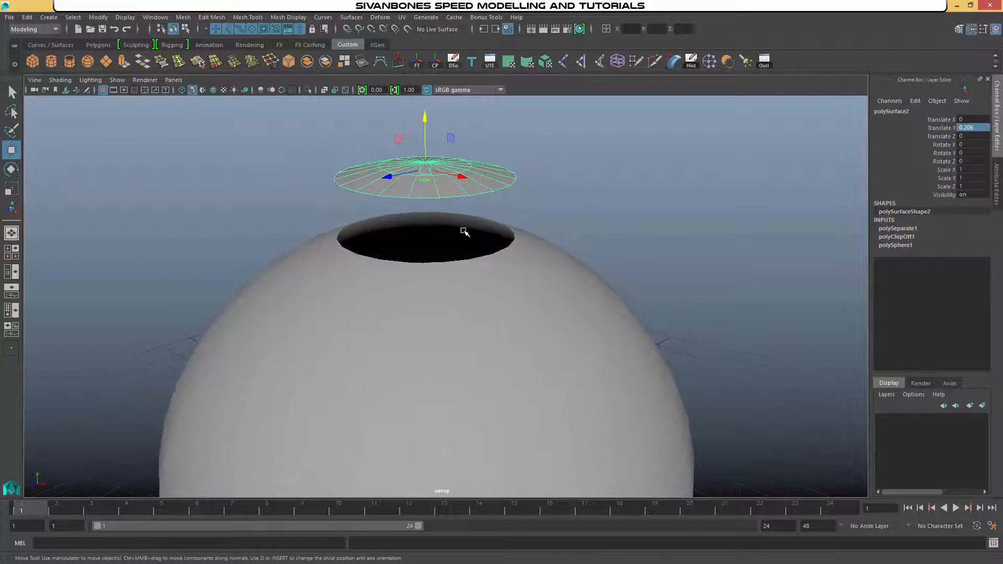
# - Examine the sphere's opening and the raised cap from several angles and compare their shape with the reference image
pyautogui.click(556, 354)
pyautogui.keyDown('alt'); pyautogui.moveTo(557, 354); pyautogui.dragTo(501, 314); pyautogui.keyUp('alt')
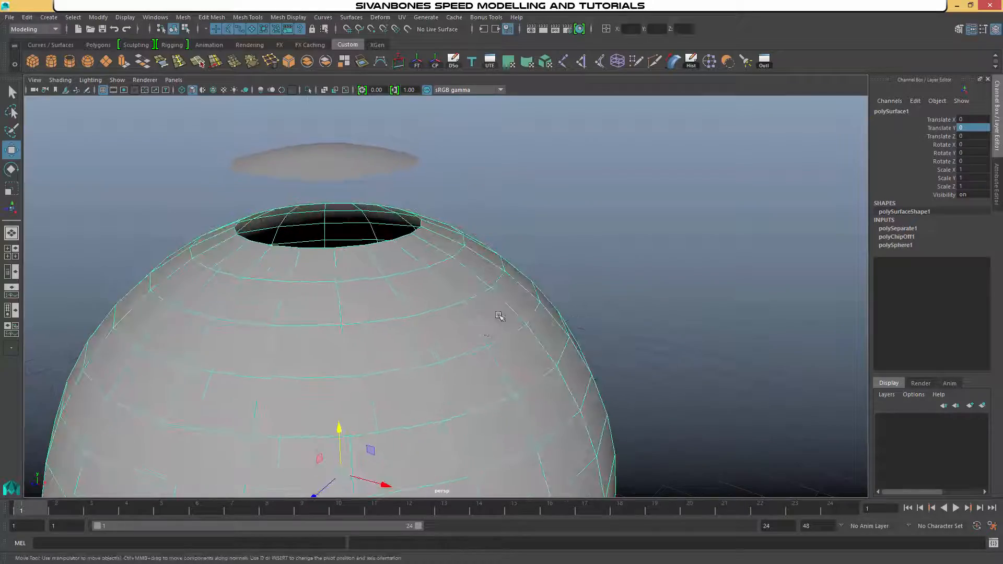
pyautogui.keyDown('alt'); pyautogui.moveTo(501, 313); pyautogui.dragTo(566, 210, button='right'); pyautogui.keyUp('alt')
pyautogui.keyDown('alt'); pyautogui.moveTo(565, 210); pyautogui.dragTo(573, 256); pyautogui.keyUp('alt')
pyautogui.keyDown('alt'); pyautogui.moveTo(572, 256); pyautogui.dragTo(546, 335, button='right'); pyautogui.keyUp('alt')
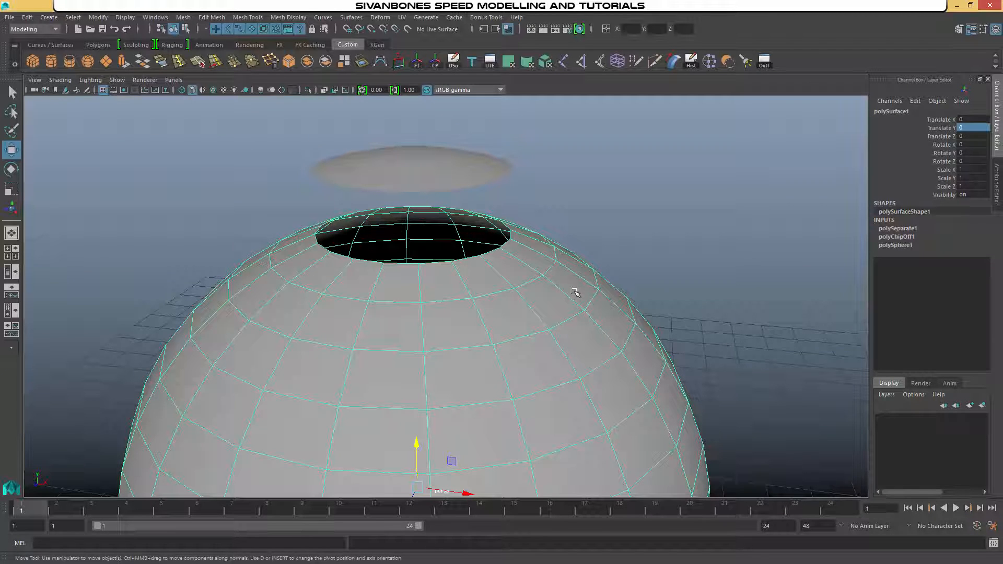
pyautogui.moveTo(441, 274); pyautogui.dragTo(441, 233, button='right')
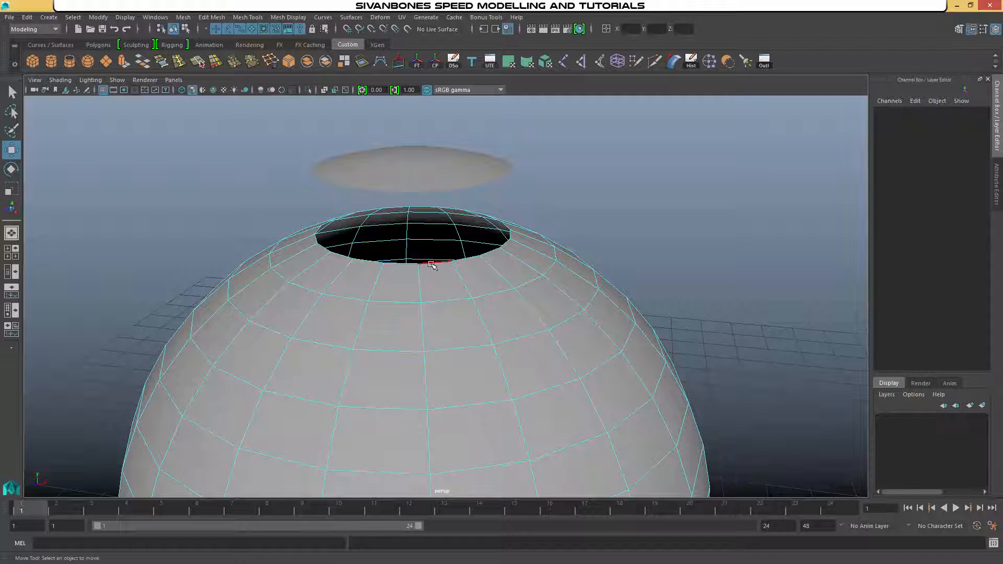
pyautogui.click(433, 176)
pyautogui.moveTo(426, 183); pyautogui.dragTo(427, 184, button='right')
pyautogui.click(11, 530)
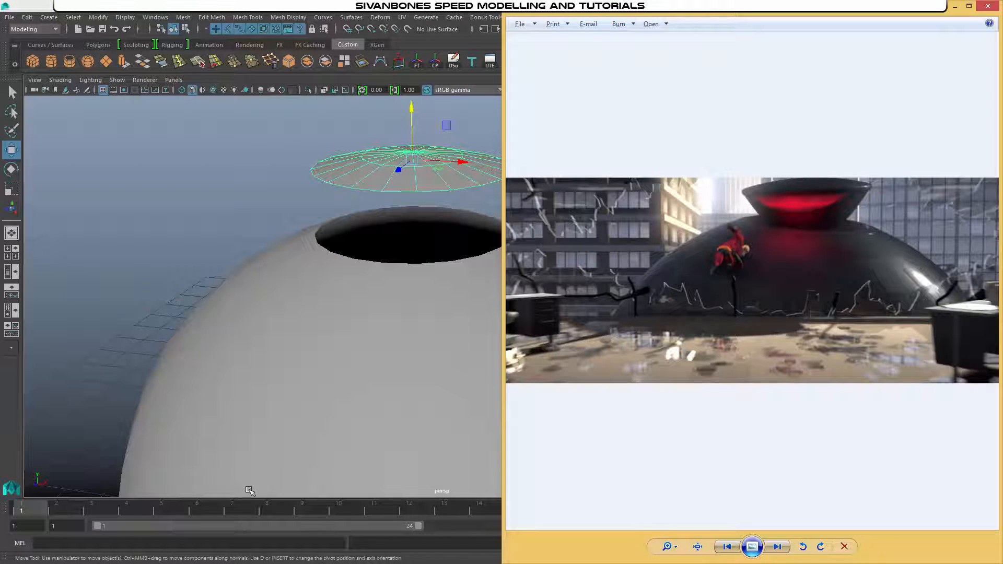
pyautogui.hotkey('alt', 'Tab')
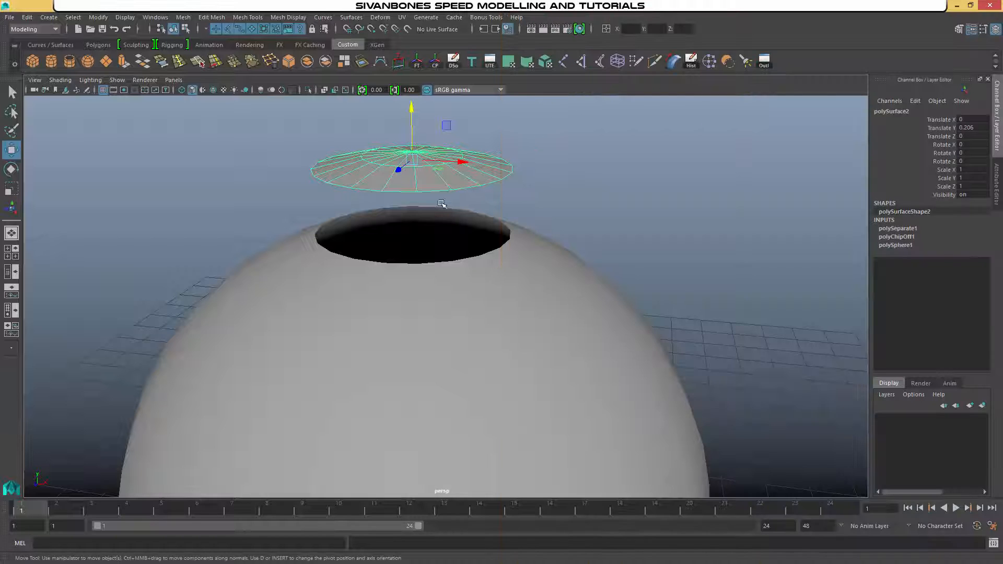
# - Select the cap's border edge loop, extrude it and lower it to about Y 7.52 to form a thin rim
pyautogui.moveTo(433, 182); pyautogui.dragTo(433, 153, button='right')
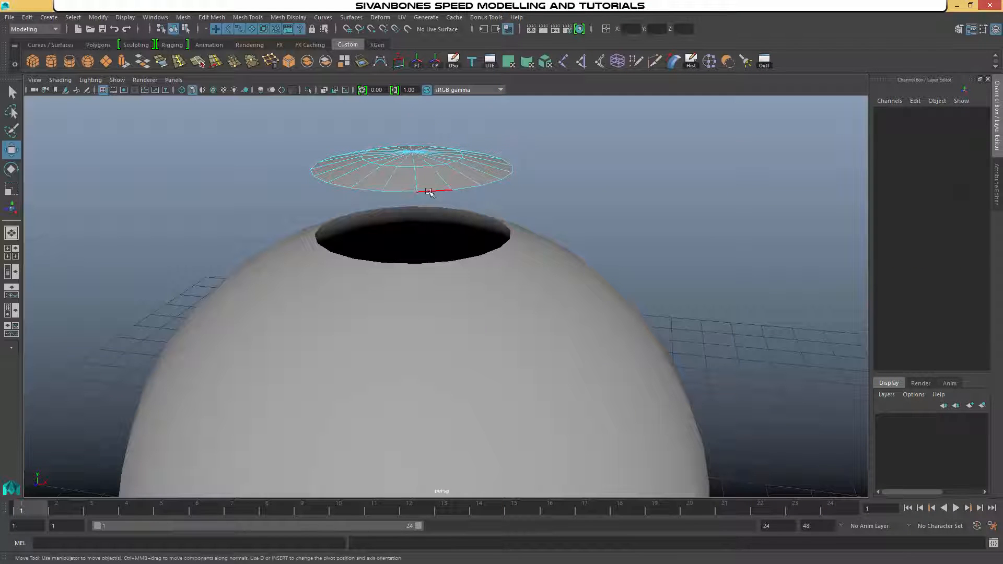
pyautogui.doubleClick(428, 191)
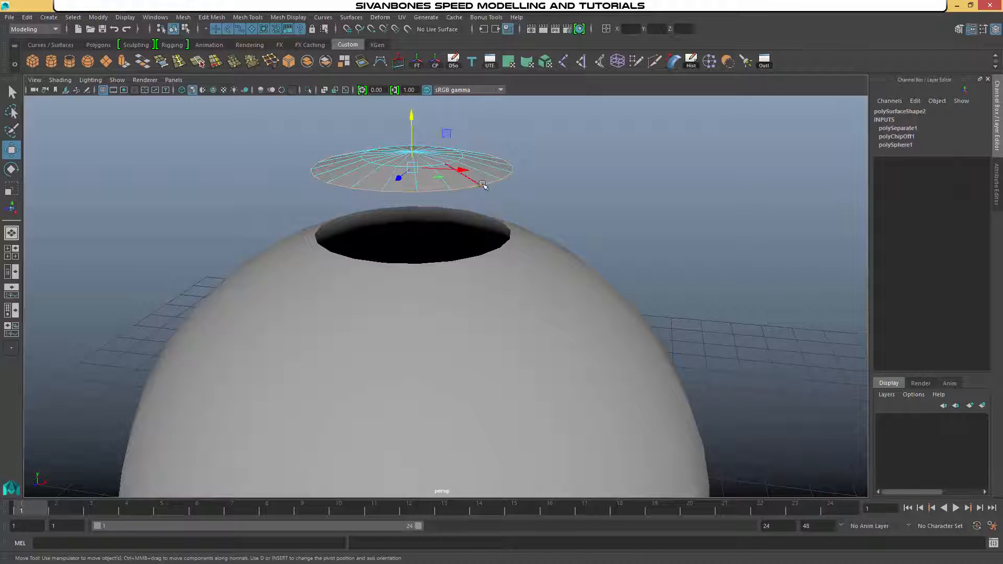
pyautogui.keyDown('alt'); pyautogui.moveTo(442, 210); pyautogui.dragTo(590, 248); pyautogui.keyUp('alt')
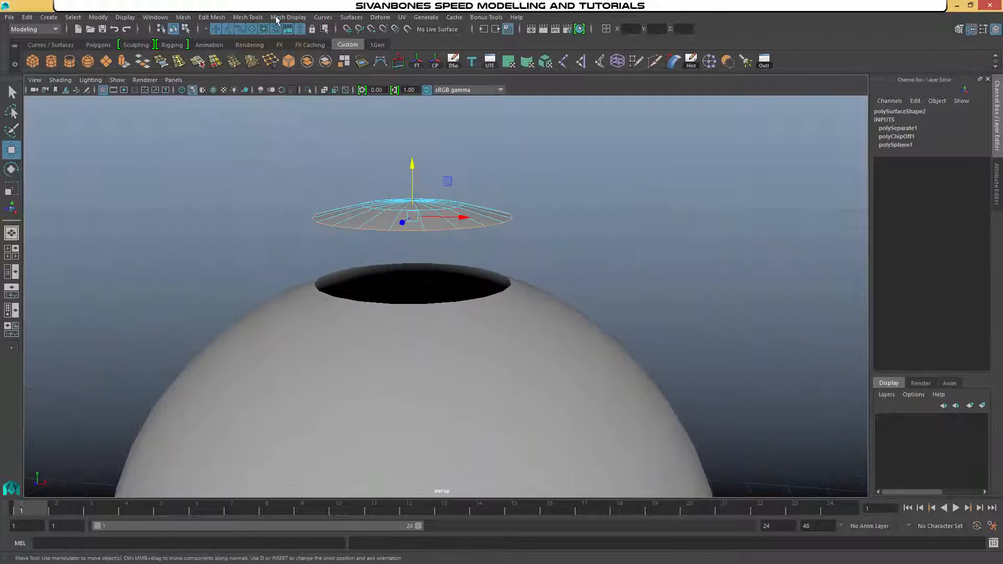
pyautogui.click(214, 18)
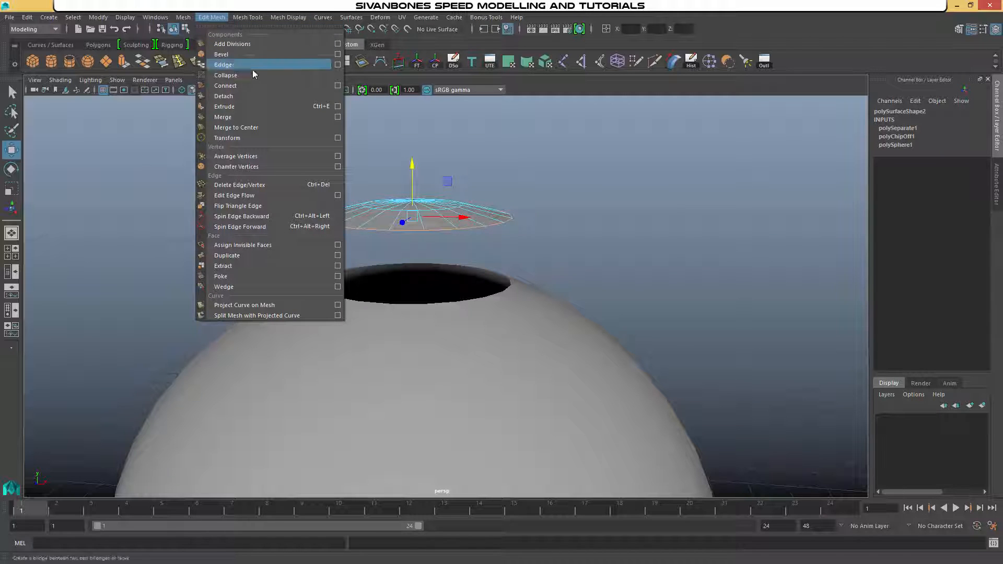
pyautogui.click(239, 106)
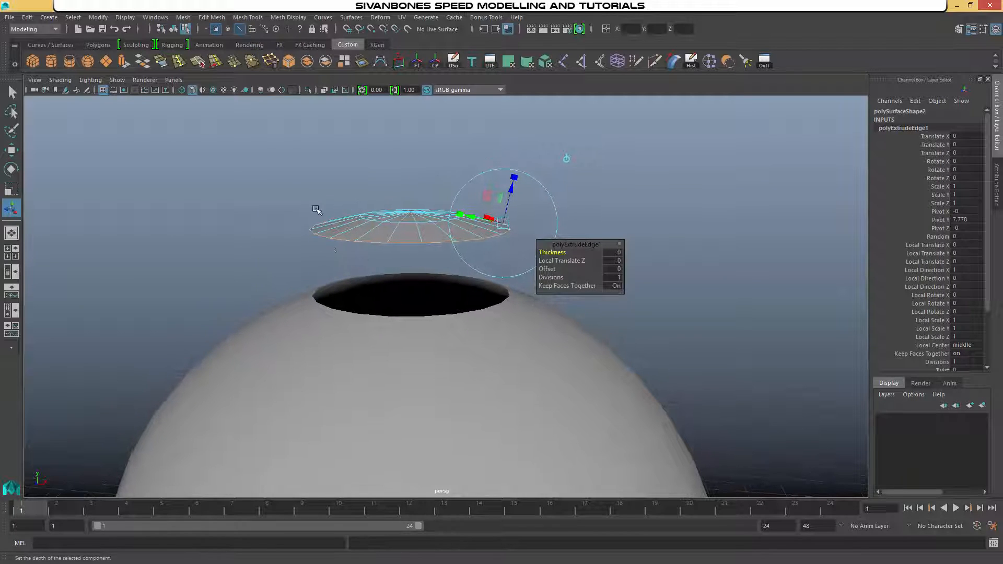
pyautogui.press('w')
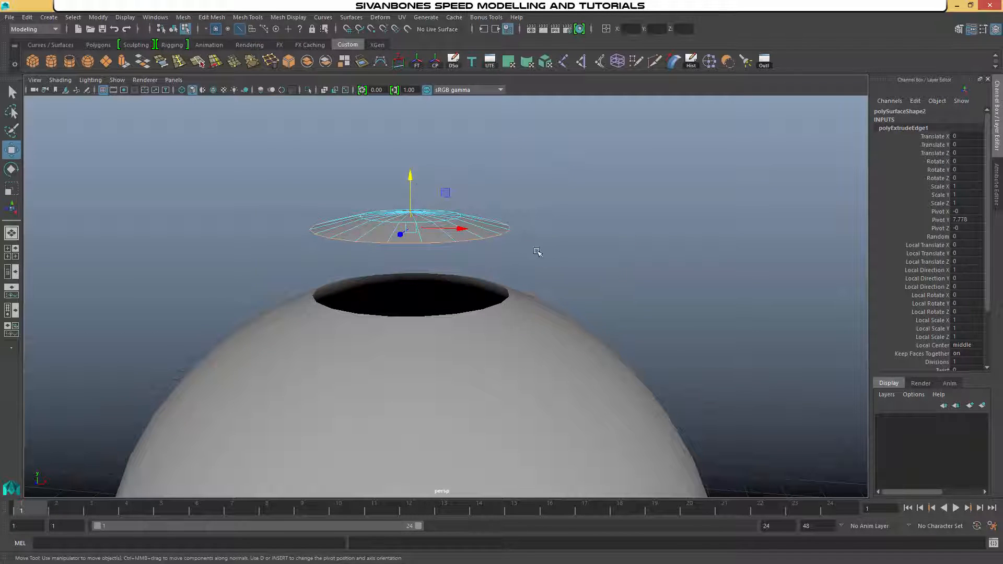
pyautogui.moveTo(410, 175)
pyautogui.mouseDown()
pyautogui.moveTo(410, 192)
pyautogui.moveTo(415, 180)
pyautogui.mouseUp()
# - Extrude the rim's lower border edge loop and inset it slightly with the Scale tool, checking against the reference image
pyautogui.hotkey('alt', 'Tab')
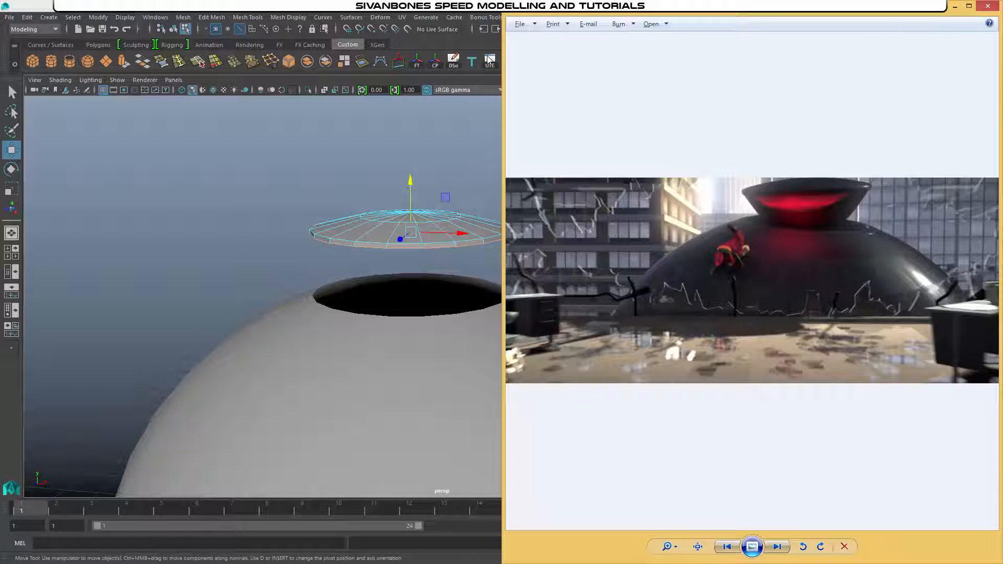
pyautogui.hotkey('alt', 'Tab')
pyautogui.keyDown('alt'); pyautogui.moveTo(479, 201); pyautogui.dragTo(480, 205, button='middle'); pyautogui.keyUp('alt')
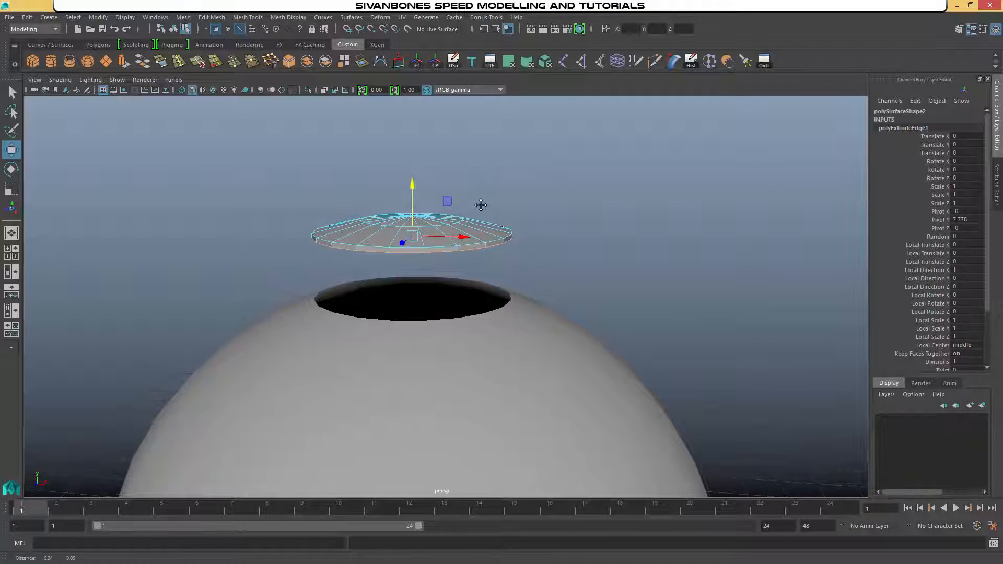
pyautogui.hotkey('ctrl', 'e')
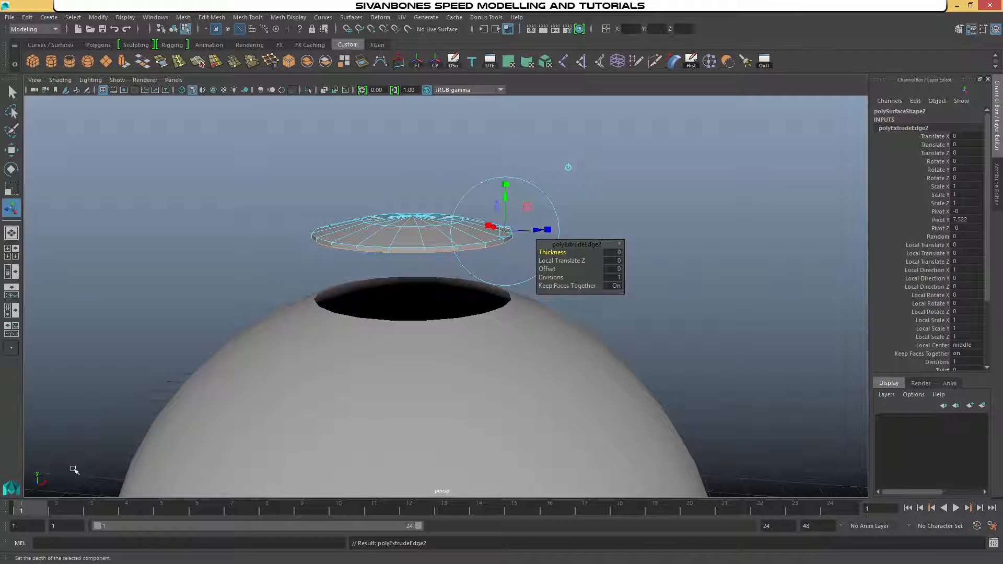
pyautogui.press('r')
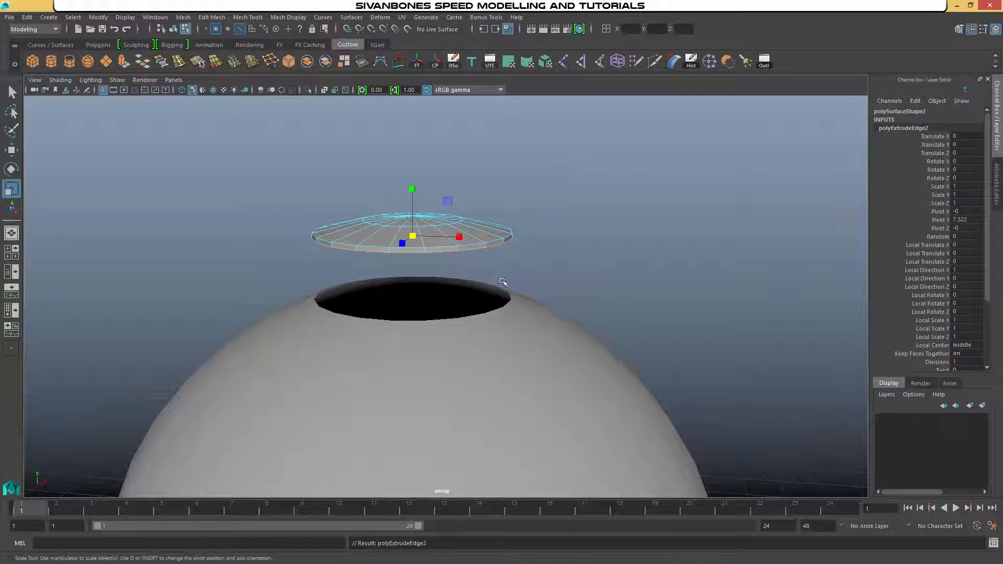
pyautogui.keyDown('alt'); pyautogui.moveTo(503, 282); pyautogui.dragTo(424, 186); pyautogui.keyUp('alt')
pyautogui.hotkey('alt', 'Tab')
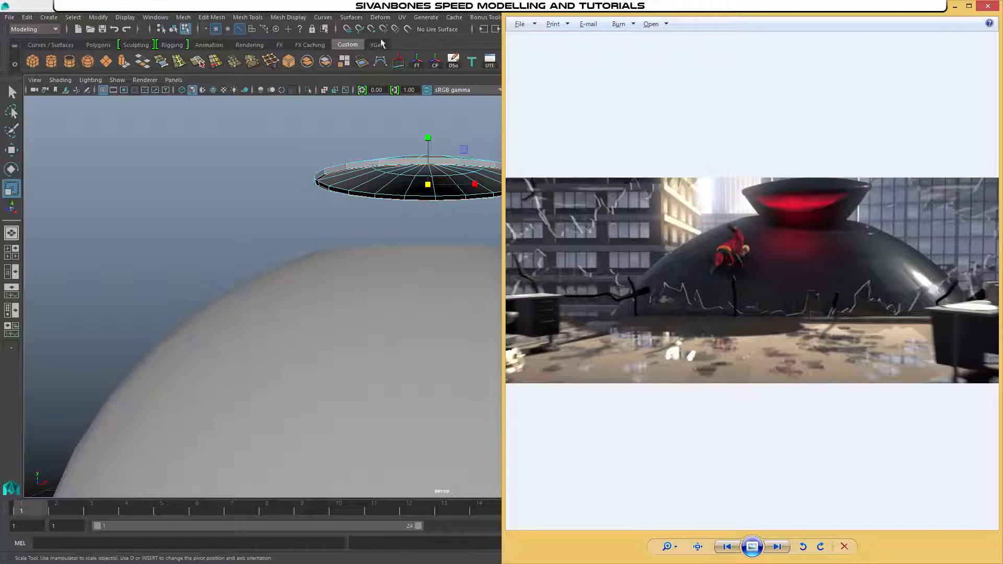
pyautogui.click(429, 5)
pyautogui.keyDown('alt'); pyautogui.moveTo(528, 188); pyautogui.dragTo(531, 201); pyautogui.keyUp('alt')
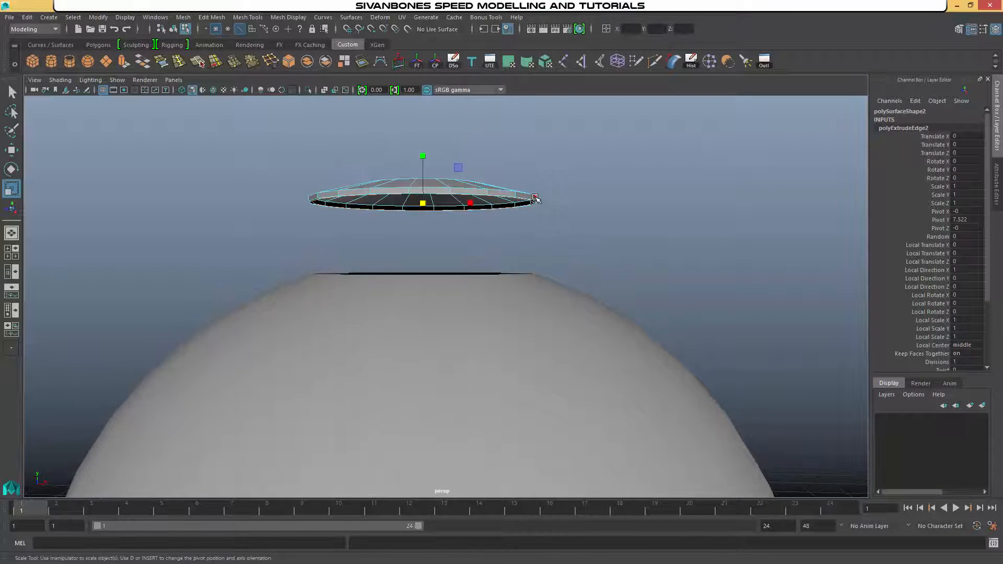
# - Extrude the inset edge loop down to about Y 6.37 and scale it inward to form the head's tapered neck
pyautogui.keyDown('shift'); pyautogui.moveTo(537, 199); pyautogui.dragTo(550, 209, button='right'); pyautogui.keyUp('shift')
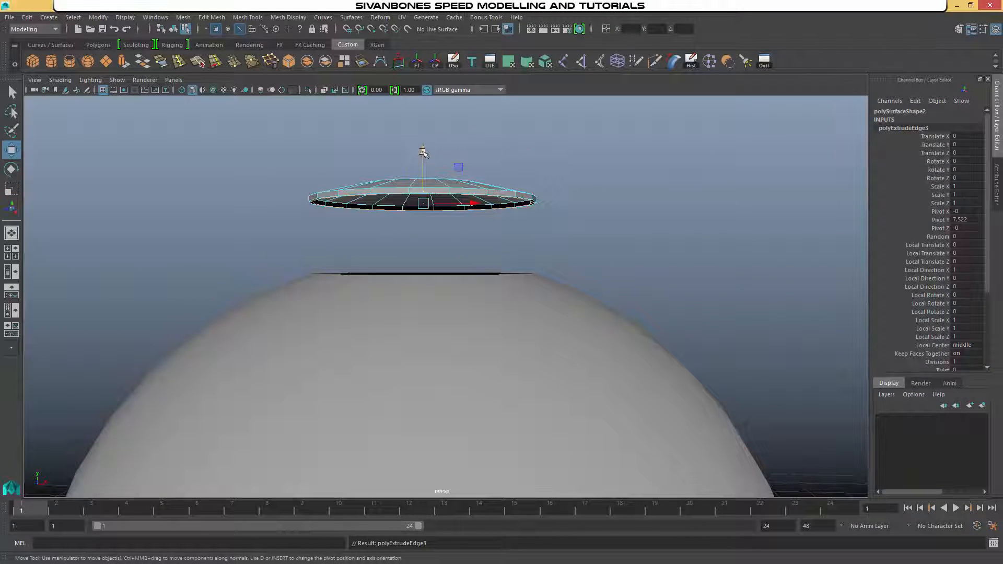
pyautogui.moveTo(423, 151); pyautogui.dragTo(449, 229)
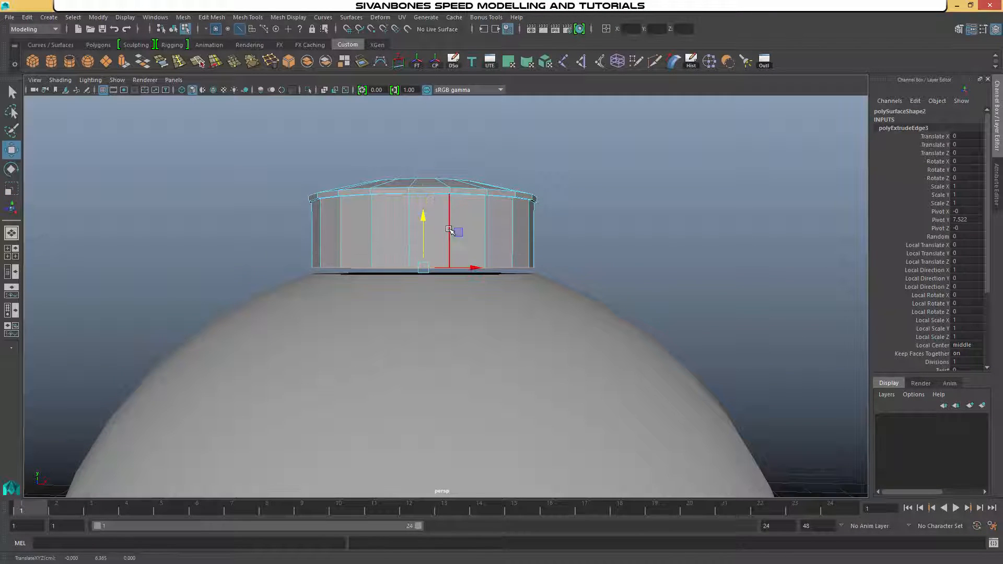
pyautogui.press('r')
pyautogui.keyDown('alt'); pyautogui.moveTo(511, 234); pyautogui.dragTo(381, 286); pyautogui.keyUp('alt')
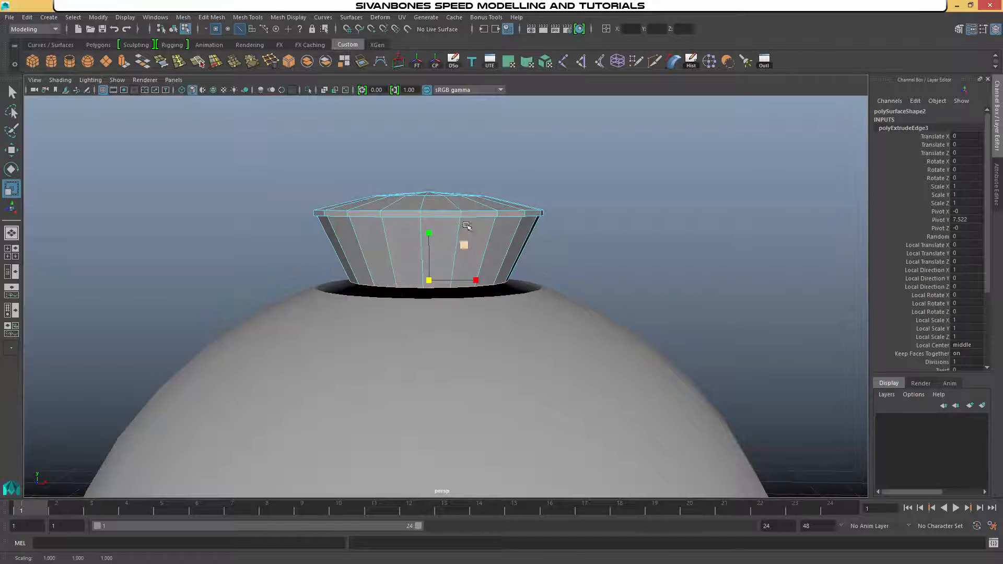
pyautogui.keyDown('alt'); pyautogui.moveTo(466, 225); pyautogui.dragTo(531, 231); pyautogui.keyUp('alt')
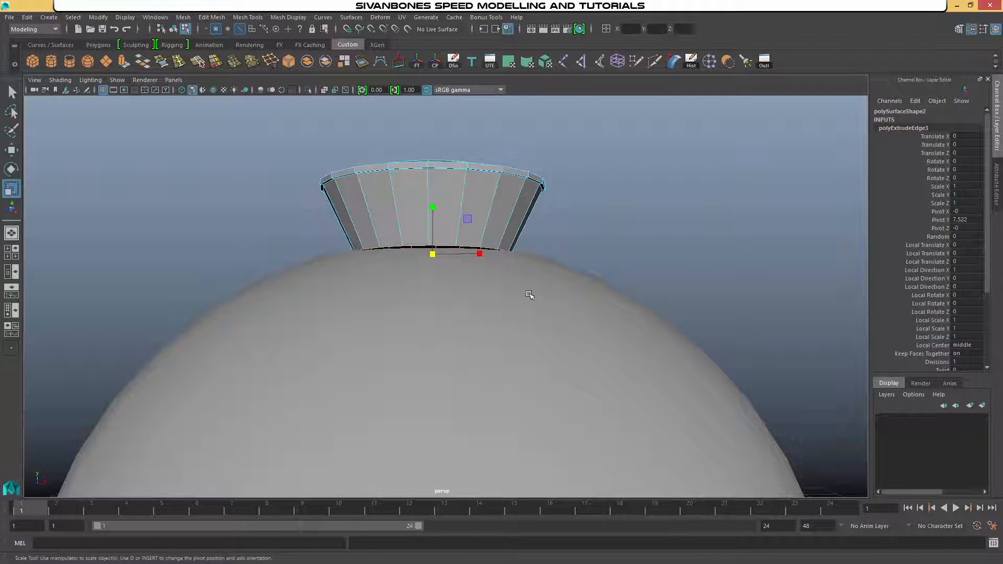
pyautogui.keyDown('alt'); pyautogui.moveTo(529, 294); pyautogui.dragTo(413, 291); pyautogui.keyUp('alt')
# - Compare the neck with the reference, extrude its bottom edge loop down to about Y 6.17 and scale it inward
pyautogui.hotkey('alt', 'Tab')
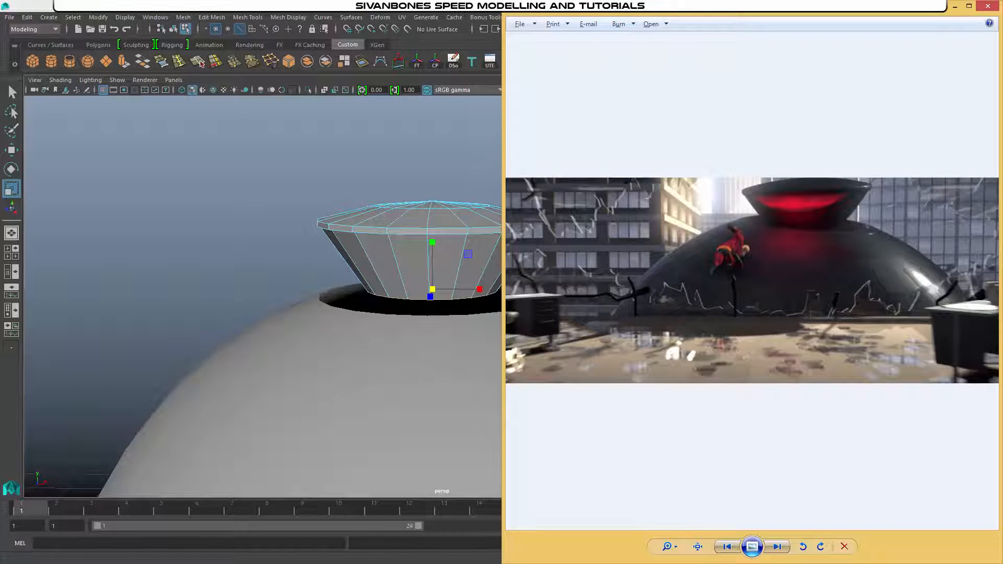
pyautogui.hotkey('alt', 'Tab')
pyautogui.keyDown('alt'); pyautogui.moveTo(529, 293); pyautogui.dragTo(521, 262, button='middle'); pyautogui.keyUp('alt')
pyautogui.keyDown('alt'); pyautogui.moveTo(521, 262); pyautogui.dragTo(542, 270, button='right'); pyautogui.keyUp('alt')
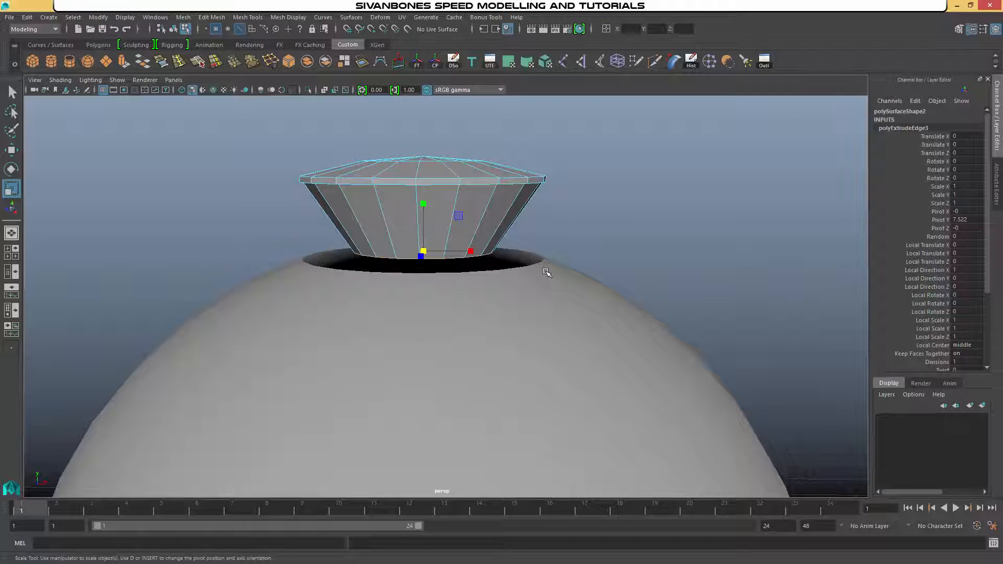
pyautogui.hotkey('ctrl', 'e')
pyautogui.press('w')
pyautogui.moveTo(427, 205); pyautogui.dragTo(428, 218)
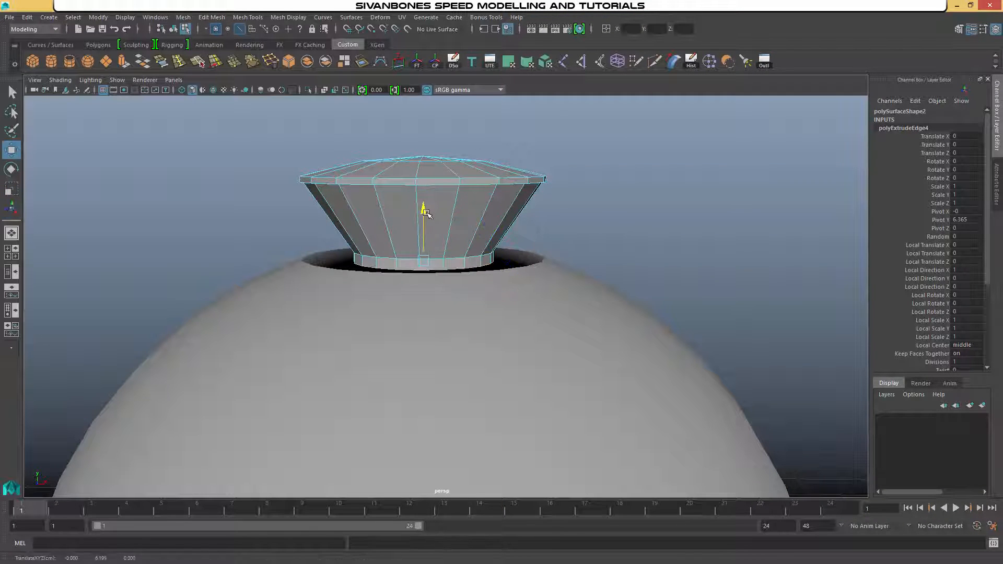
pyautogui.press('r')
pyautogui.moveTo(425, 261); pyautogui.dragTo(410, 257)
pyautogui.press('w')
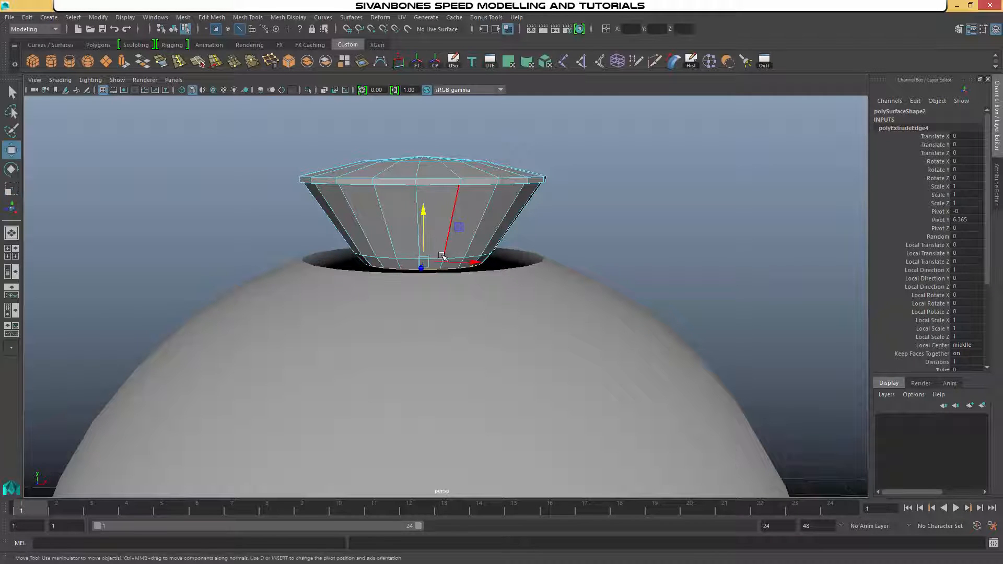
# - Extrude the neck's bottom edge loop a second short section down to about Y 6.08 and scale it inward
pyautogui.hotkey('ctrl', 'e')
pyautogui.press('w')
pyautogui.moveTo(423, 207); pyautogui.dragTo(423, 211)
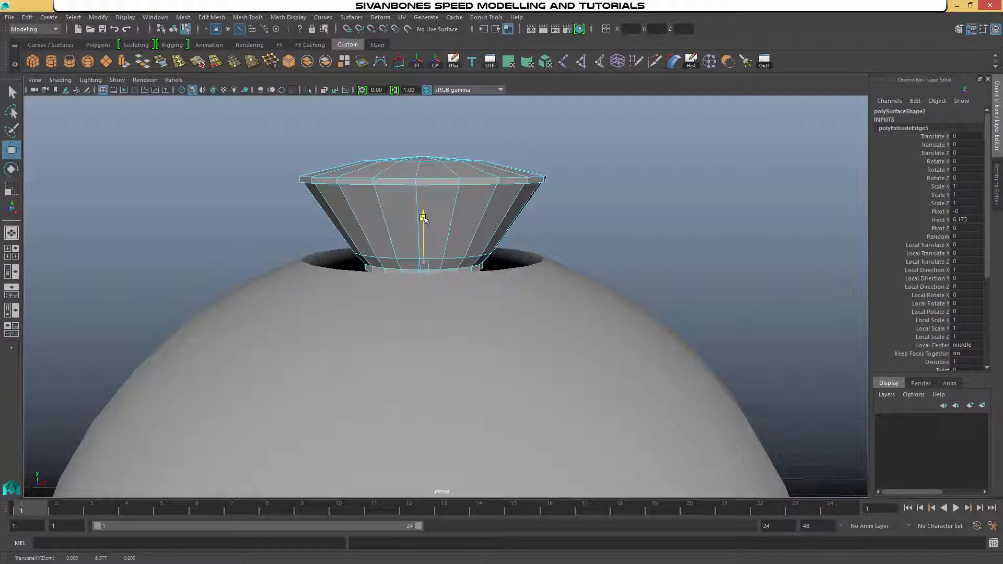
pyautogui.press('r')
pyautogui.moveTo(457, 301)
pyautogui.keyDown('alt'); pyautogui.mouseDown()
pyautogui.moveTo(474, 299)
pyautogui.moveTo(444, 276)
pyautogui.moveTo(557, 345)
pyautogui.moveTo(627, 344)
pyautogui.moveTo(530, 342)
pyautogui.moveTo(459, 292)
pyautogui.mouseUp(); pyautogui.keyUp('alt')
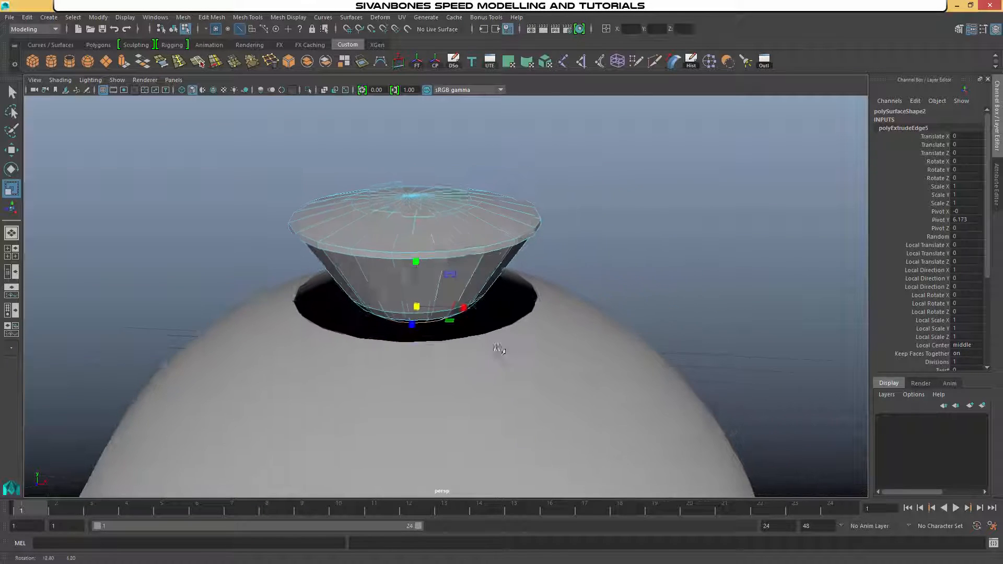
# - Return the head to object mode and check its tapered shape above the sphere
pyautogui.rightClick(450, 252)
pyautogui.moveTo(449, 265); pyautogui.dragTo(496, 238, button='right')
pyautogui.click(633, 206)
pyautogui.scroll(-3, 633, 206)
pyautogui.keyDown('alt'); pyautogui.moveTo(498, 274); pyautogui.dragTo(532, 245); pyautogui.keyUp('alt')
pyautogui.click(458, 234)
pyautogui.keyDown('alt'); pyautogui.moveTo(624, 279); pyautogui.dragTo(642, 288); pyautogui.keyUp('alt')
# - Select the border edge loop of the sphere's opening, extrude it and lower it to about Y 6.05
pyautogui.click(488, 376)
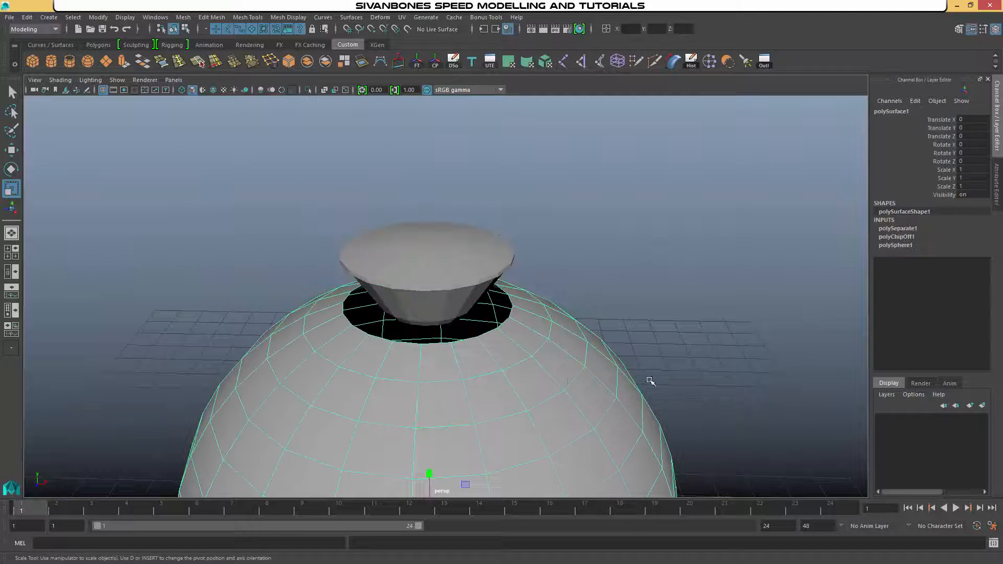
pyautogui.keyDown('alt'); pyautogui.moveTo(644, 354); pyautogui.dragTo(656, 317, button='middle'); pyautogui.keyUp('alt')
pyautogui.keyDown('alt'); pyautogui.moveTo(656, 317); pyautogui.dragTo(521, 203); pyautogui.keyUp('alt')
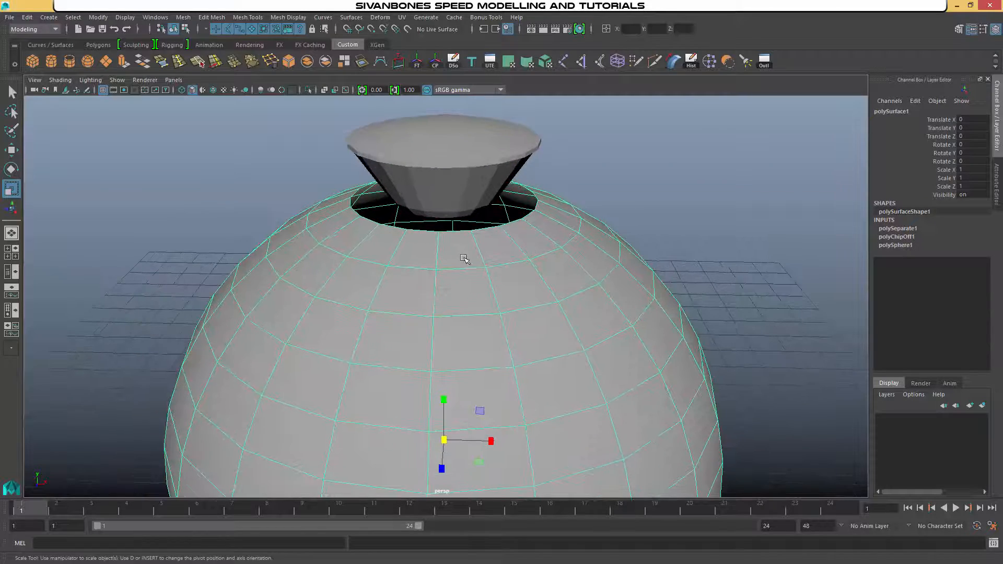
pyautogui.keyDown('alt'); pyautogui.moveTo(582, 258); pyautogui.dragTo(555, 265); pyautogui.keyUp('alt')
pyautogui.moveTo(528, 224); pyautogui.dragTo(519, 211, button='right')
pyautogui.click(521, 220)
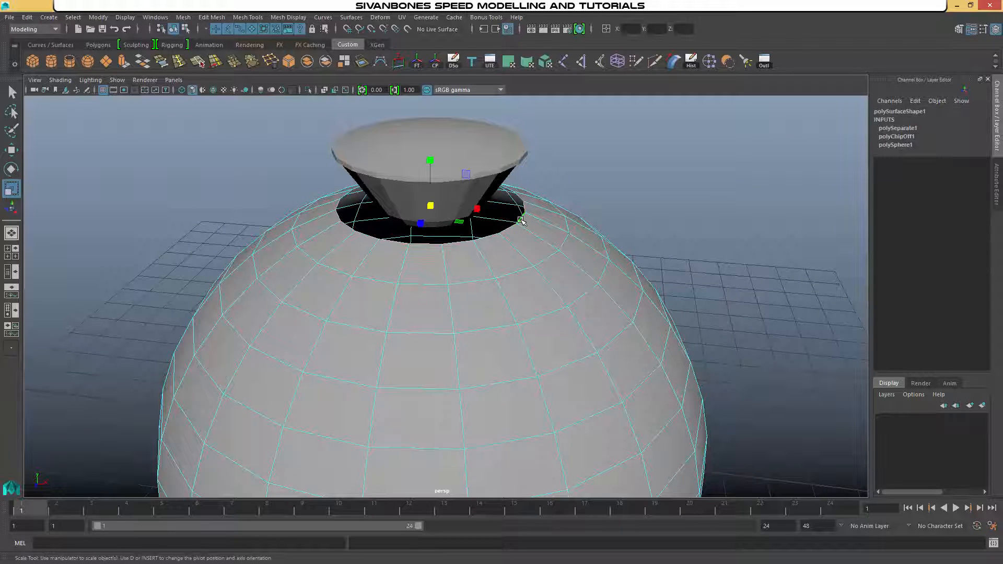
pyautogui.keyDown('alt'); pyautogui.moveTo(568, 264); pyautogui.dragTo(517, 247); pyautogui.keyUp('alt')
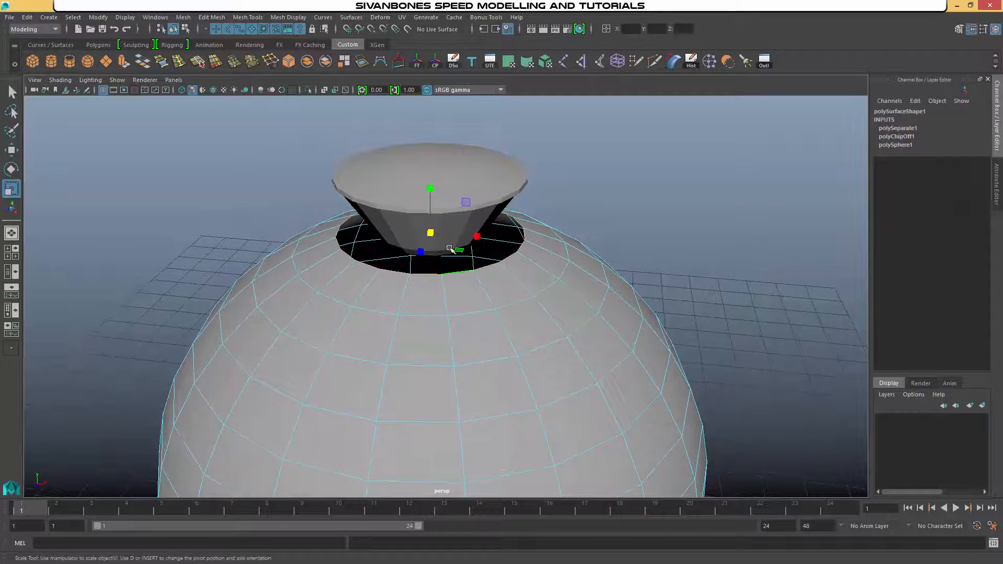
pyautogui.hotkey('ctrl', 'e')
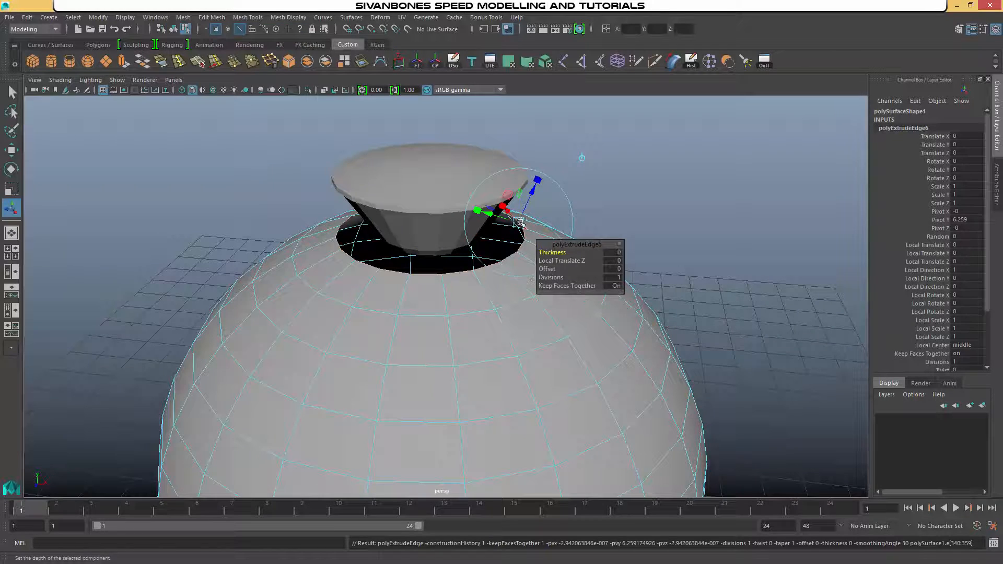
pyautogui.moveTo(430, 187); pyautogui.dragTo(431, 192)
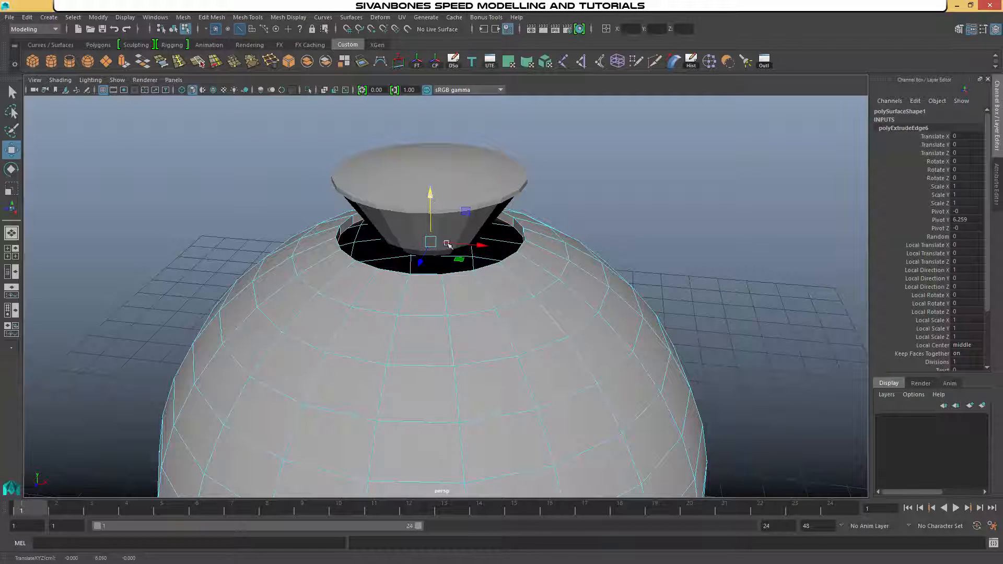
# - Extrude the opening's lowered edge loop further down into the sphere and scale it inward to form a funnel-shaped socket floor
pyautogui.hotkey('ctrl', 'e')
pyautogui.moveTo(431, 201); pyautogui.dragTo(433, 238)
pyautogui.press('r')
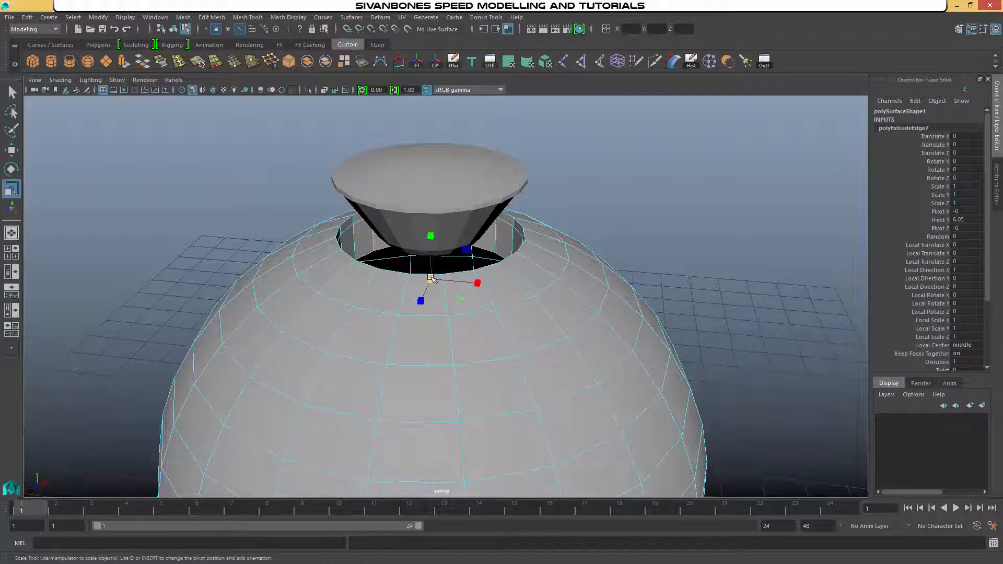
pyautogui.moveTo(432, 279); pyautogui.dragTo(322, 298)
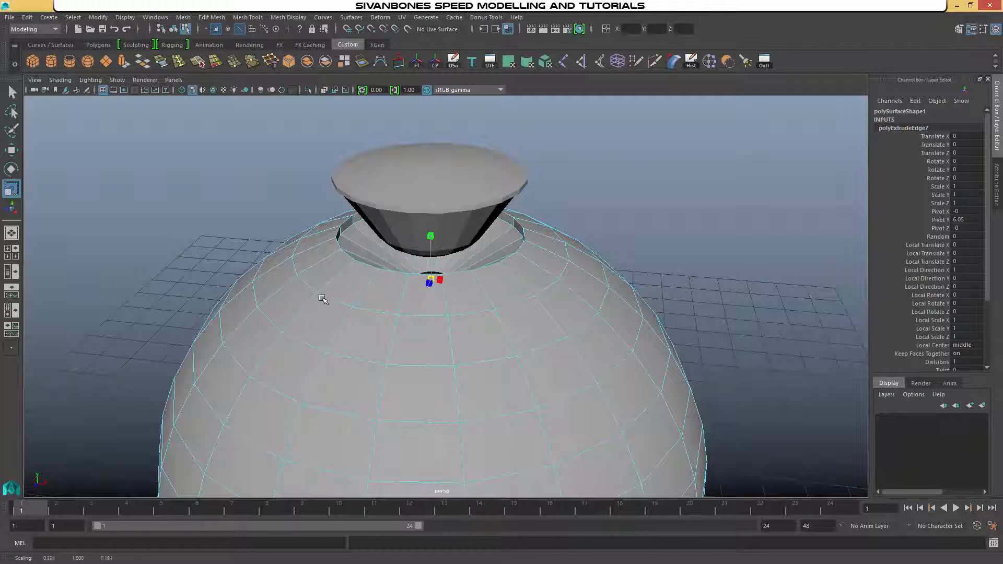
# - Widen the bottom edge loop of the sphere's funnel socket and lower it to about Y 4.94
pyautogui.keyDown('alt'); pyautogui.moveTo(397, 327); pyautogui.dragTo(434, 308); pyautogui.keyUp('alt')
pyautogui.press('w')
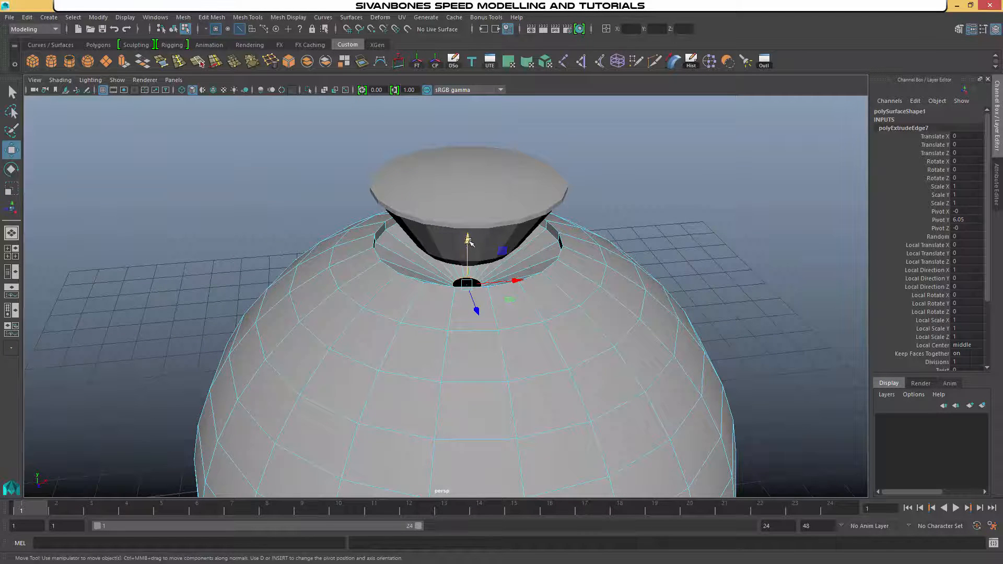
pyautogui.moveTo(469, 242); pyautogui.dragTo(474, 288)
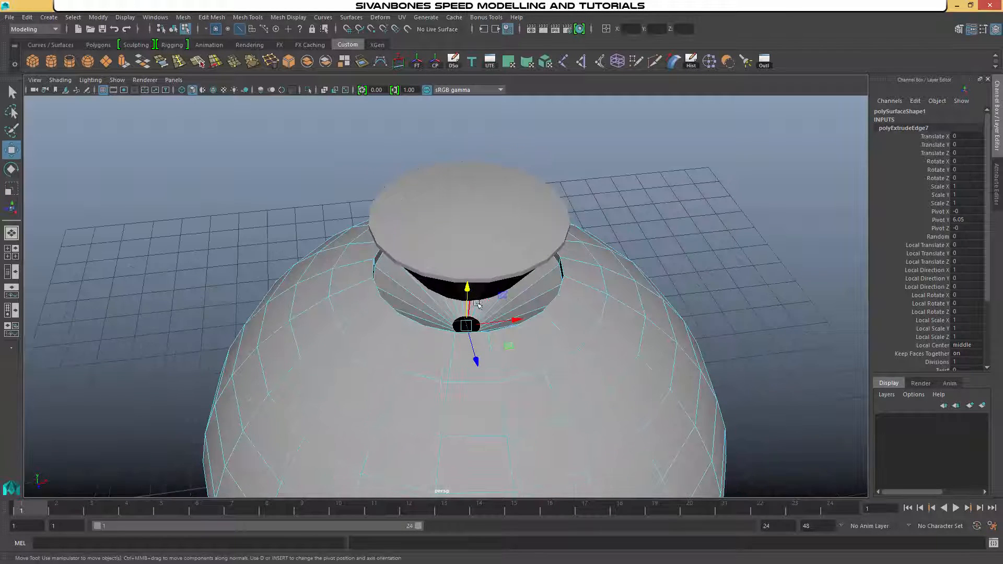
pyautogui.press('r')
pyautogui.moveTo(465, 324); pyautogui.dragTo(480, 323)
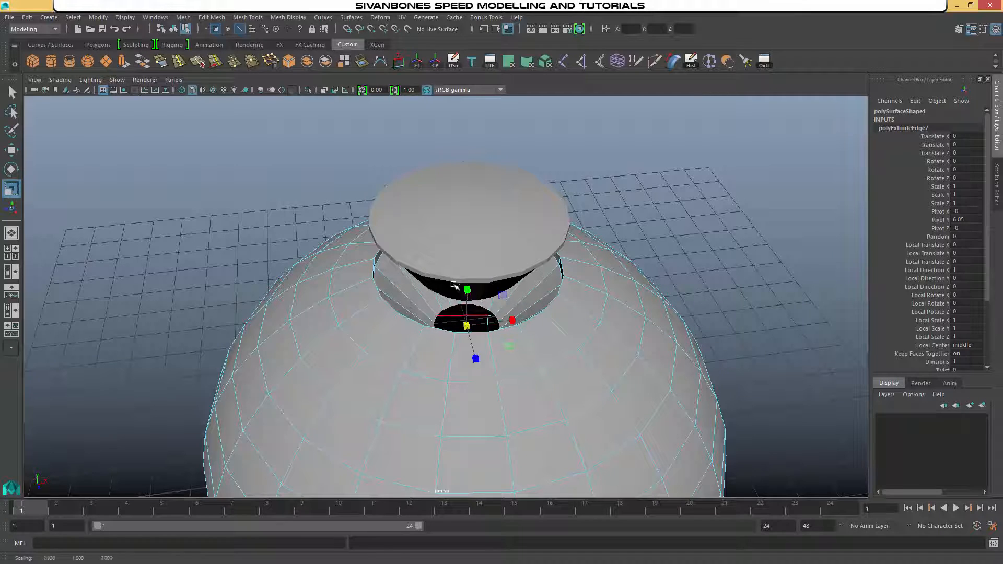
pyautogui.press('w')
pyautogui.moveTo(466, 287); pyautogui.dragTo(495, 281)
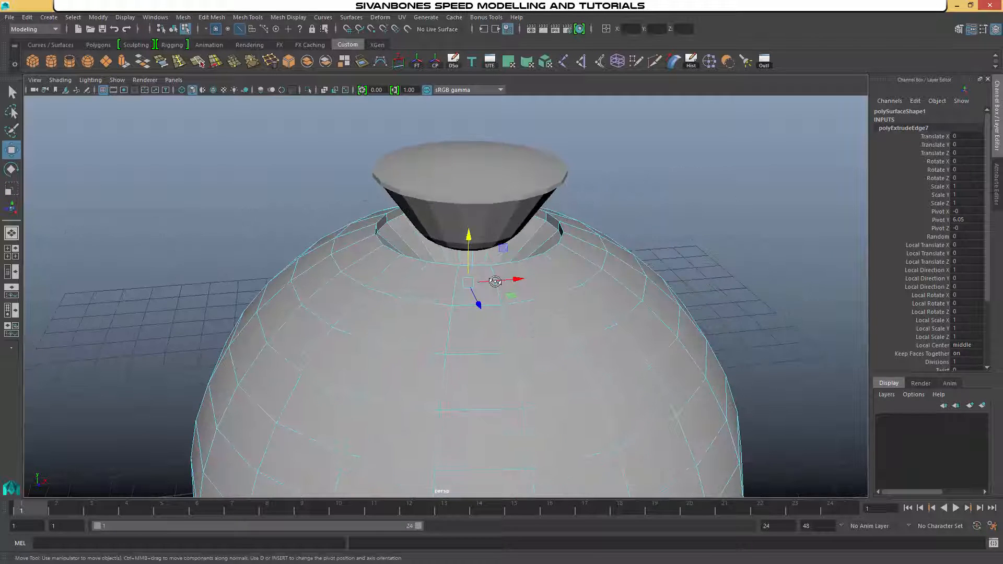
# - Extrude the socket's bottom edge loop again, move it slightly down and scale it inward to a small central hole
pyautogui.hotkey('ctrl', 'e')
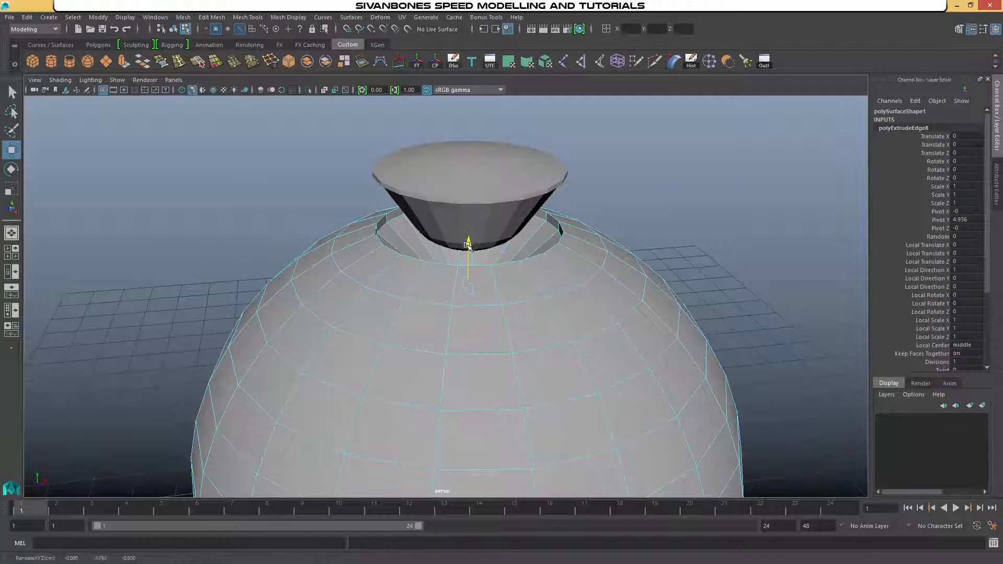
pyautogui.keyDown('alt'); pyautogui.moveTo(473, 237); pyautogui.dragTo(449, 307); pyautogui.keyUp('alt')
pyautogui.press('r')
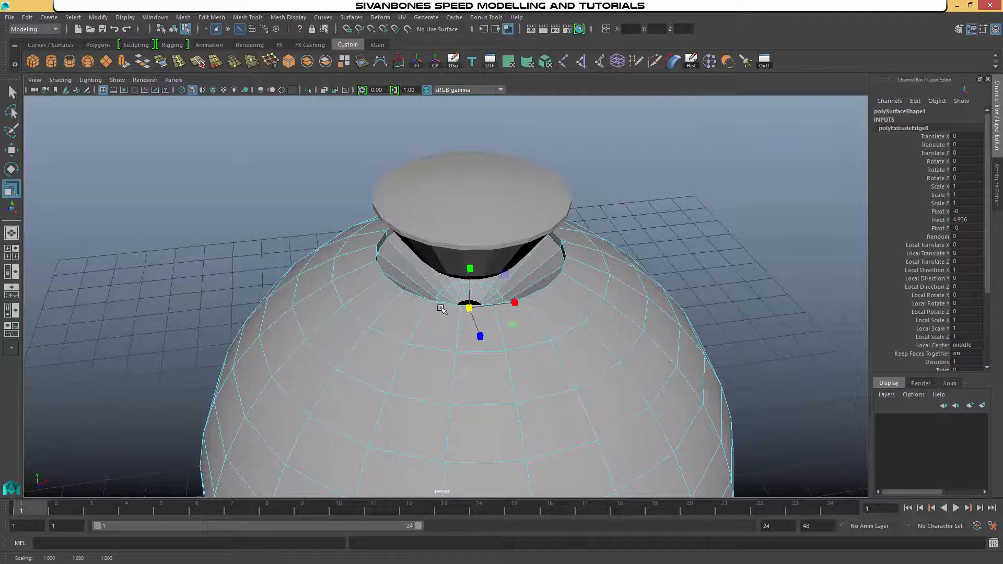
pyautogui.moveTo(512, 343)
pyautogui.keyDown('alt'); pyautogui.mouseDown()
pyautogui.moveTo(564, 338)
pyautogui.moveTo(547, 324)
pyautogui.moveTo(495, 336)
pyautogui.mouseUp(); pyautogui.keyUp('alt')
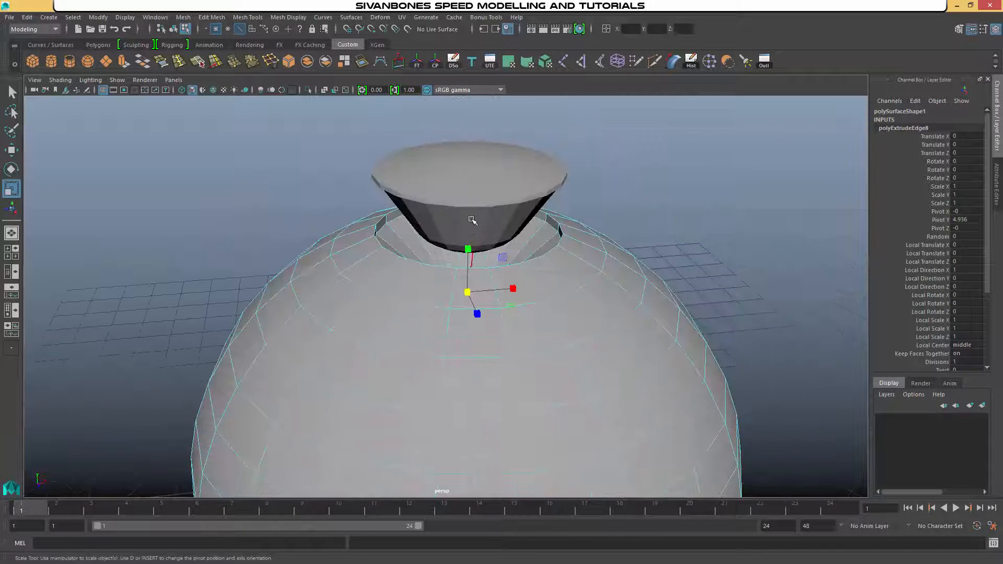
# - Select the head in object mode and set its Translate Y to 0 to check its fit against the sphere
pyautogui.moveTo(467, 201); pyautogui.dragTo(514, 186, button='right')
pyautogui.click(513, 186)
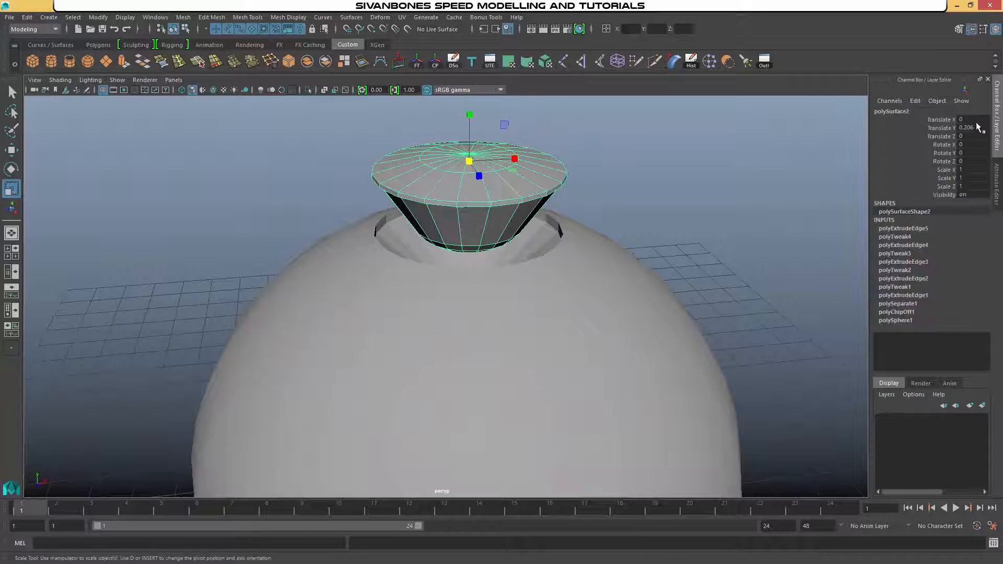
pyautogui.press('Return')
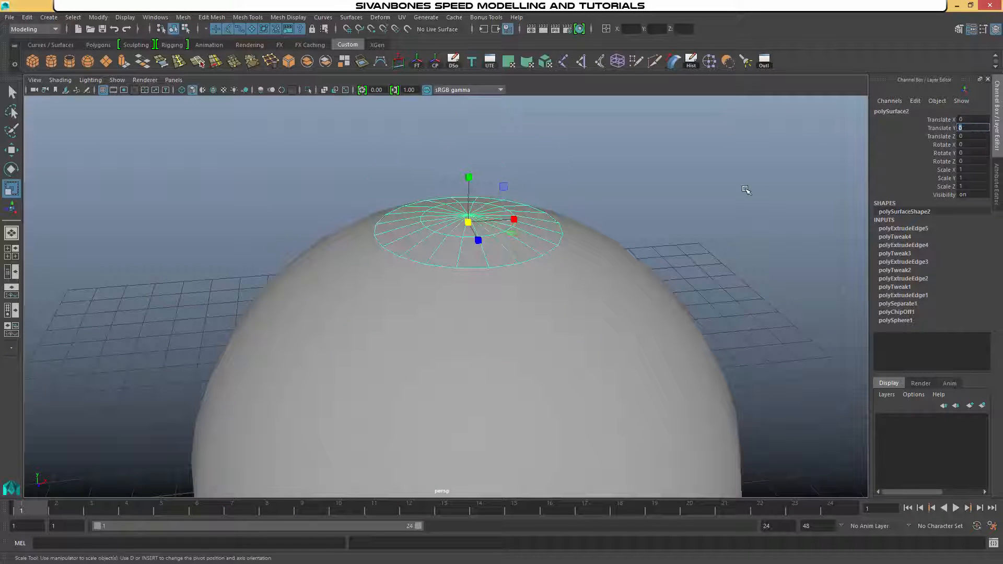
pyautogui.keyDown('alt'); pyautogui.moveTo(745, 190); pyautogui.dragTo(694, 174); pyautogui.keyUp('alt')
# - Raise the head out of the socket to about Translate Y 0.3
pyautogui.press('w')
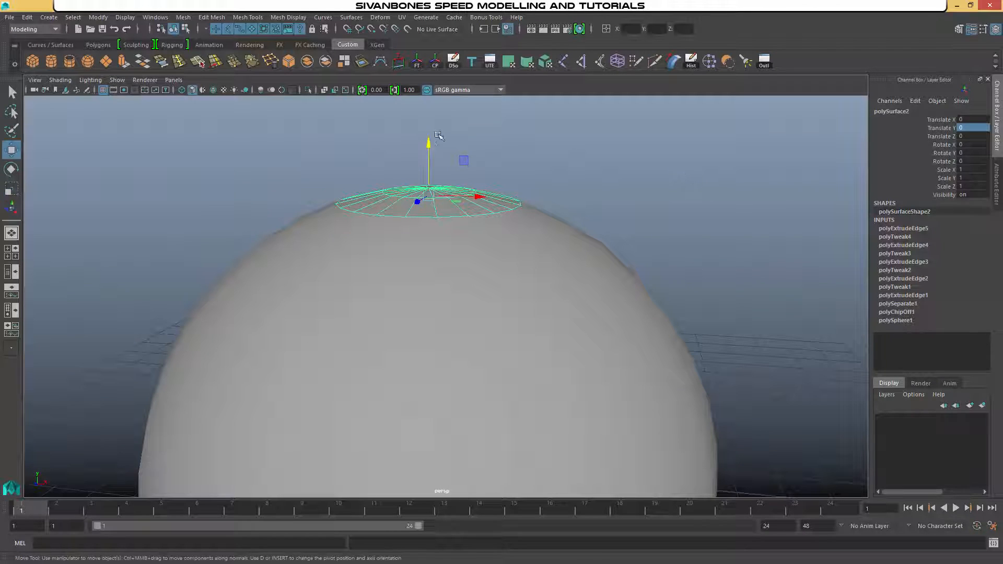
pyautogui.moveTo(427, 140); pyautogui.dragTo(430, 97)
pyautogui.moveTo(493, 224)
pyautogui.keyDown('alt'); pyautogui.mouseDown()
pyautogui.moveTo(494, 240)
pyautogui.moveTo(520, 234)
pyautogui.moveTo(498, 239)
pyautogui.mouseUp(); pyautogui.keyUp('alt')
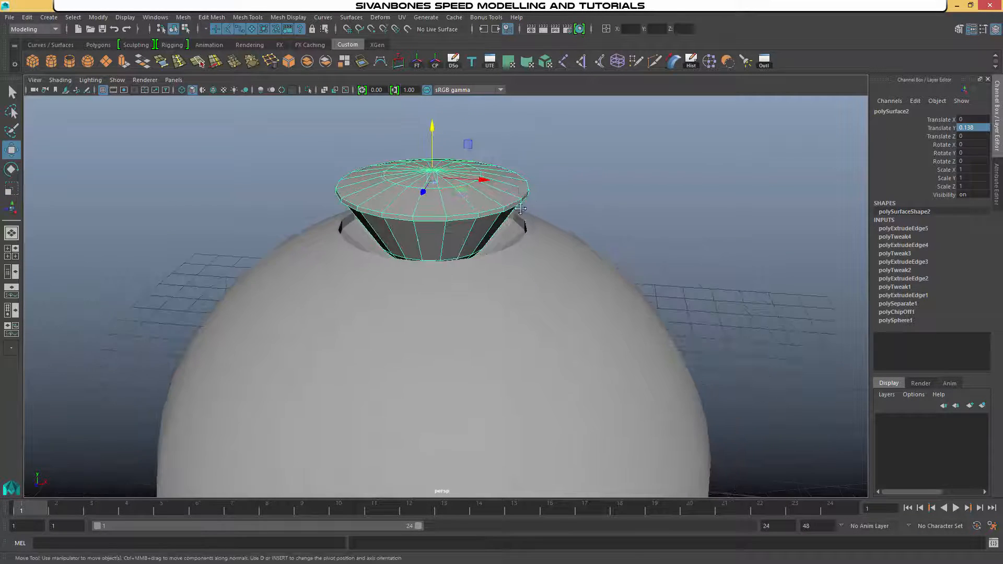
pyautogui.keyDown('alt'); pyautogui.moveTo(520, 193); pyautogui.dragTo(519, 225, button='middle'); pyautogui.keyUp('alt')
pyautogui.moveTo(427, 164); pyautogui.dragTo(441, 142)
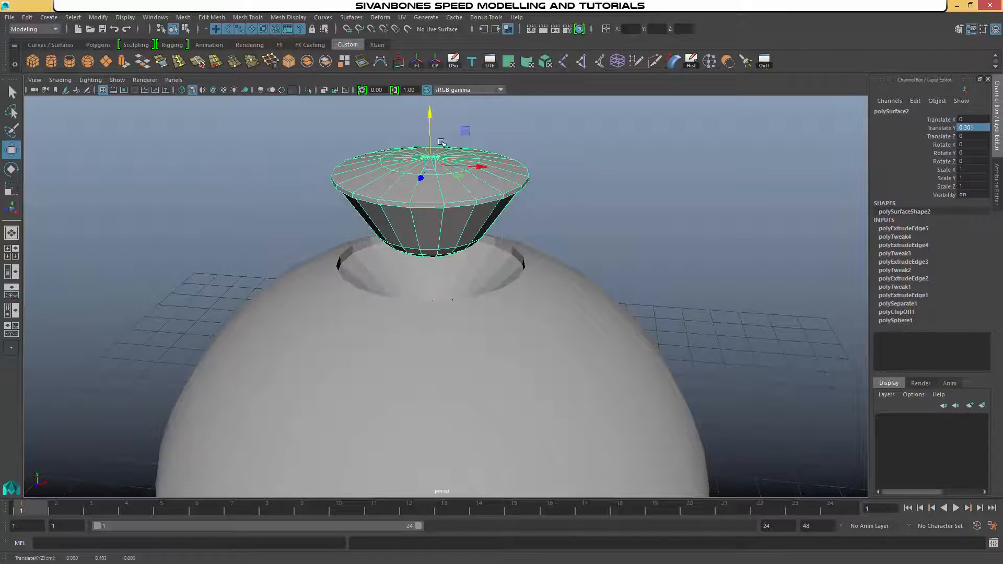
# - Select the ring of vertices around the small hole at the bottom of the sphere's socket
pyautogui.keyDown('alt'); pyautogui.moveTo(515, 242); pyautogui.dragTo(573, 328); pyautogui.keyUp('alt')
pyautogui.click(464, 274)
pyautogui.press('q')
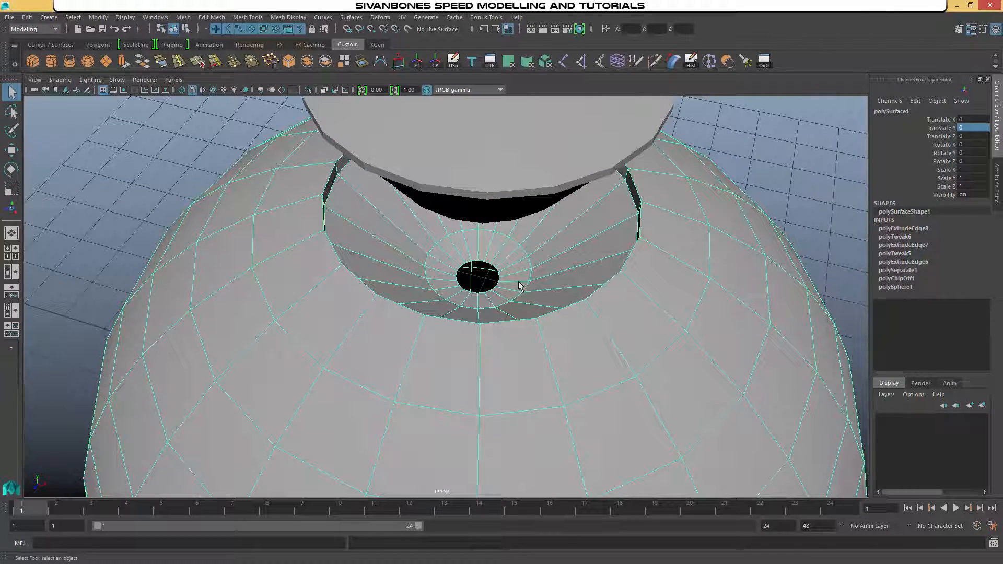
pyautogui.moveTo(521, 252); pyautogui.dragTo(485, 251, button='right')
pyautogui.keyDown('alt'); pyautogui.moveTo(486, 256); pyautogui.dragTo(397, 100); pyautogui.keyUp('alt')
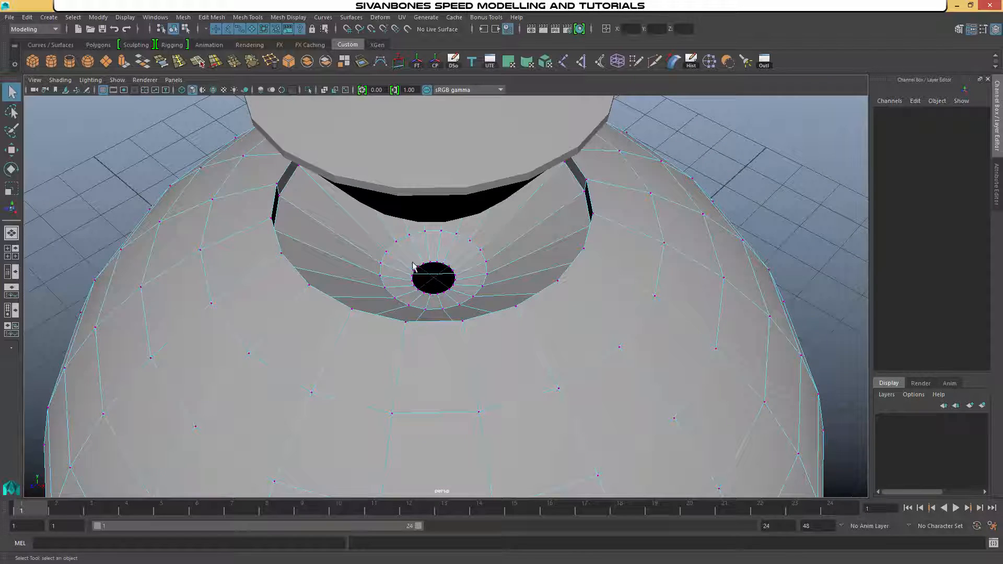
pyautogui.scroll(-5, 413, 266)
pyautogui.scroll(5, 417, 272)
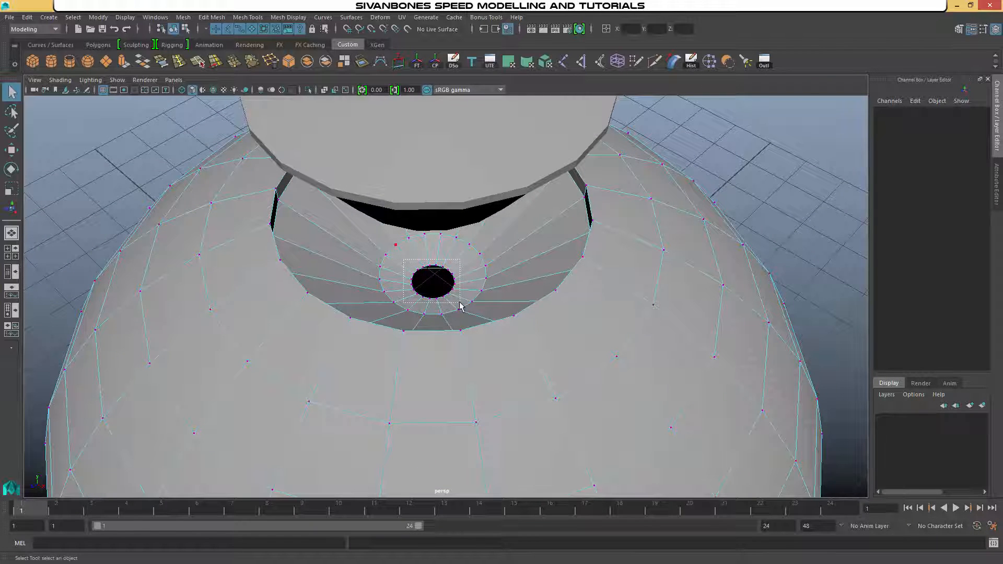
pyautogui.press('w')
pyautogui.keyDown('alt'); pyautogui.moveTo(728, 342); pyautogui.dragTo(703, 337); pyautogui.keyUp('alt')
pyautogui.scroll(-5, 653, 335)
pyautogui.keyDown('alt'); pyautogui.moveTo(585, 336); pyautogui.dragTo(660, 293, button='middle'); pyautogui.keyUp('alt')
pyautogui.keyDown('alt'); pyautogui.moveTo(514, 294); pyautogui.dragTo(556, 301); pyautogui.keyUp('alt')
pyautogui.keyDown('alt'); pyautogui.moveTo(556, 301); pyautogui.dragTo(526, 316, button='middle'); pyautogui.keyUp('alt')
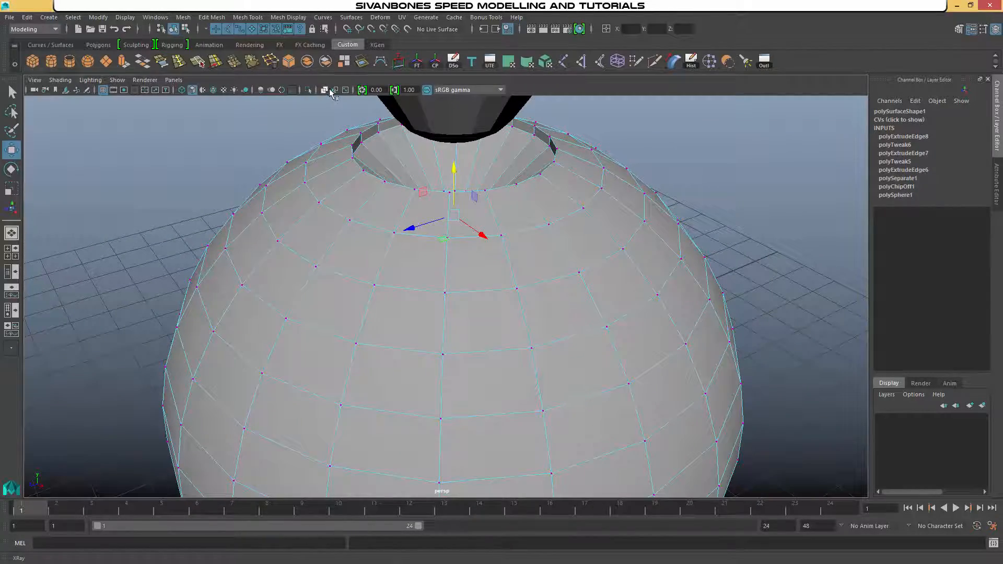
# - Check the selected hole vertices through the sphere using the X-Ray and X-Ray active components displays
pyautogui.scroll(-2, 449, 328)
pyautogui.moveTo(449, 328)
pyautogui.keyDown('alt'); pyautogui.mouseDown()
pyautogui.moveTo(544, 302)
pyautogui.moveTo(508, 333)
pyautogui.moveTo(490, 324)
pyautogui.mouseUp(); pyautogui.keyUp('alt')
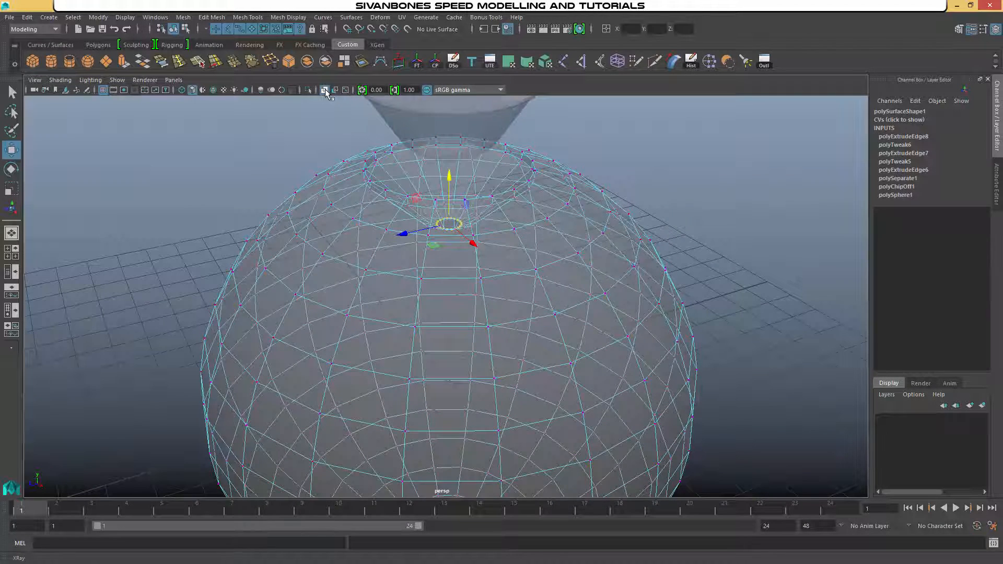
pyautogui.click(335, 90)
pyautogui.click(335, 91)
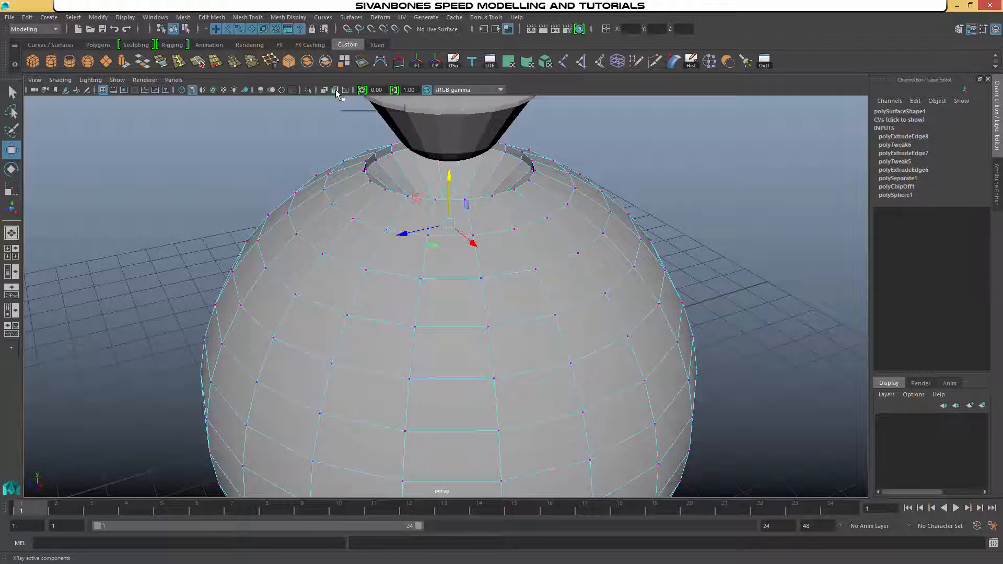
pyautogui.keyDown('alt'); pyautogui.moveTo(543, 289); pyautogui.dragTo(509, 302); pyautogui.keyUp('alt')
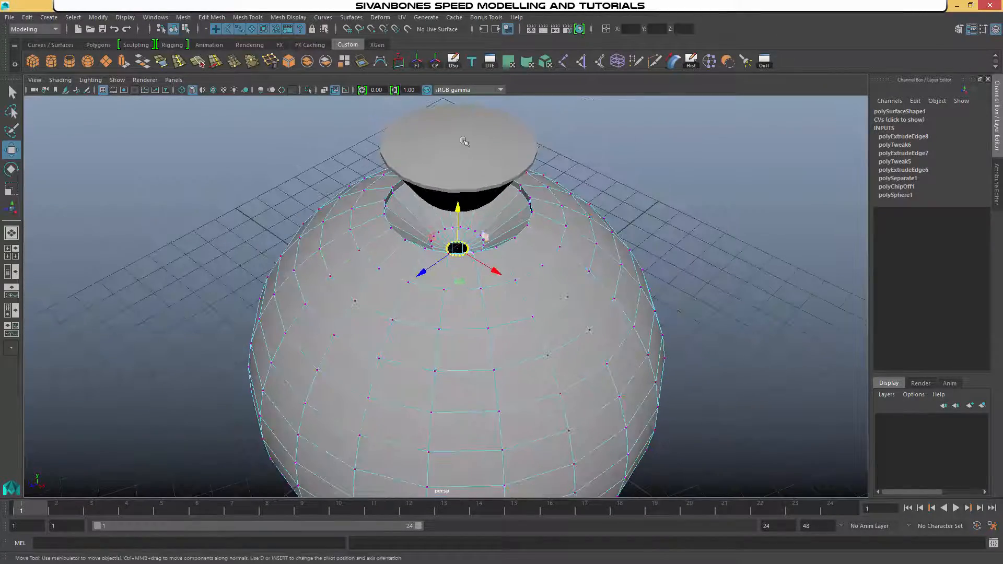
pyautogui.moveTo(634, 329)
pyautogui.keyDown('alt'); pyautogui.mouseDown()
pyautogui.moveTo(649, 416)
pyautogui.moveTo(618, 343)
pyautogui.moveTo(622, 324)
pyautogui.mouseUp(); pyautogui.keyUp('alt')
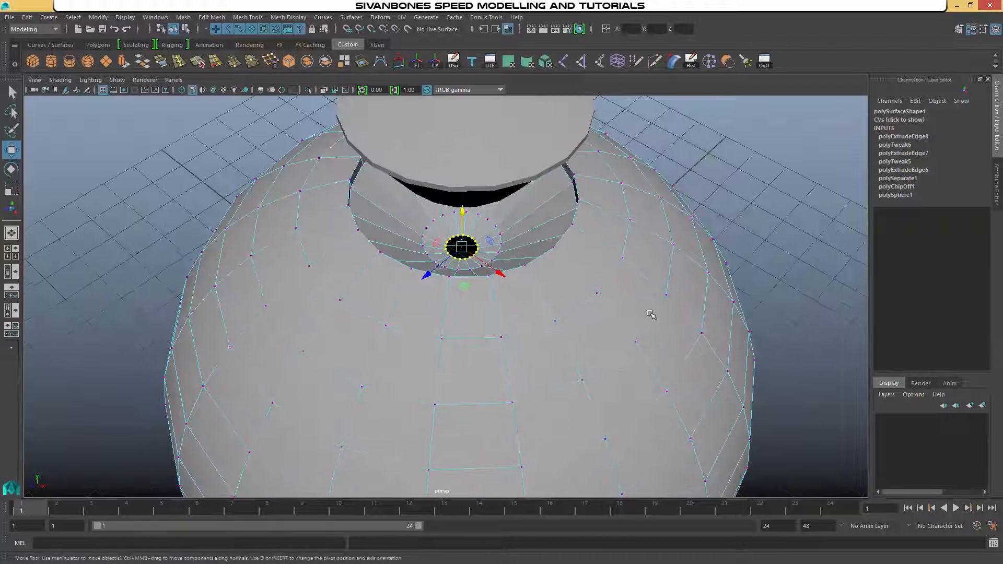
# - Merge the selected hole vertices to the center and lower the merged vertex slightly to close the socket floor
pyautogui.click(206, 17)
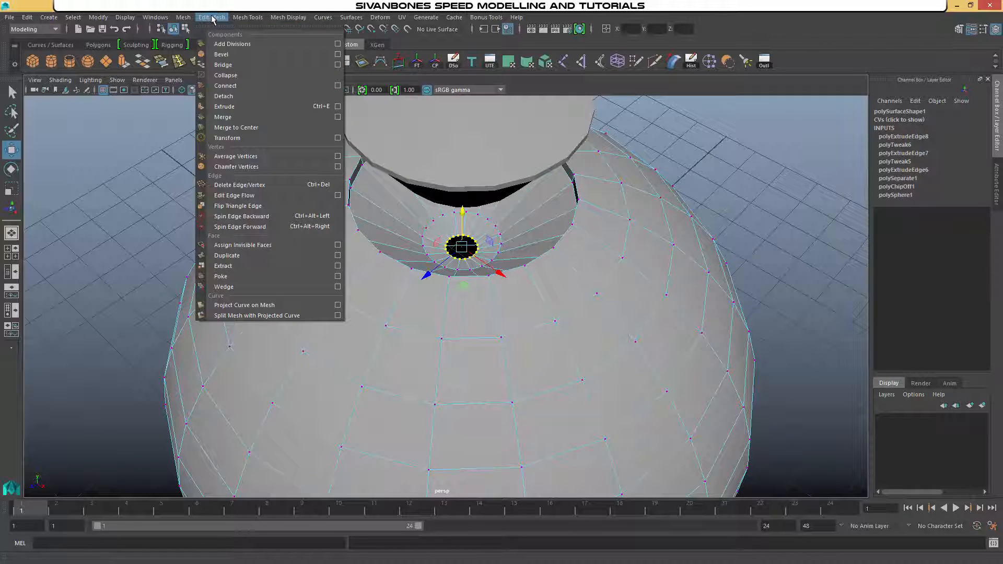
pyautogui.click(242, 129)
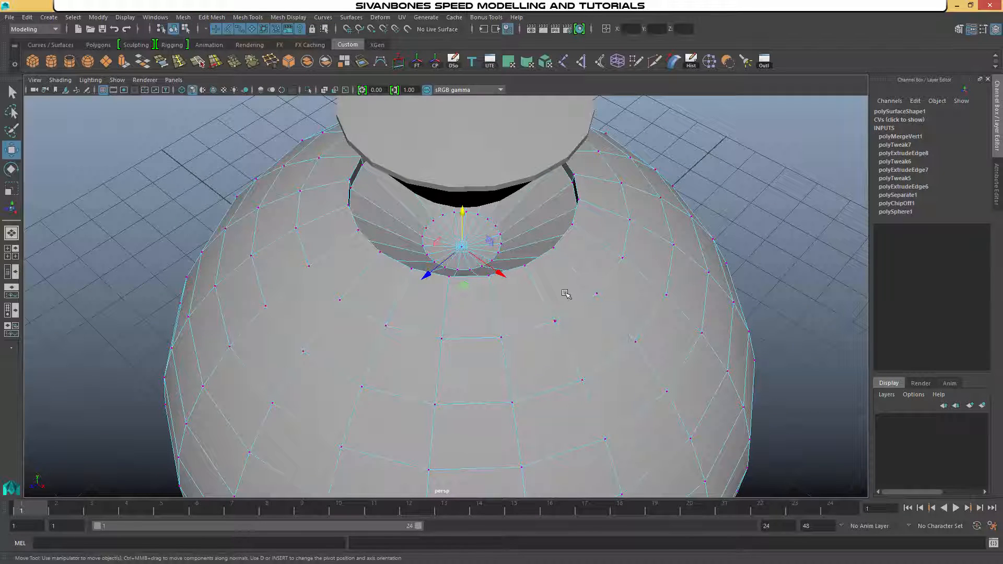
pyautogui.moveTo(462, 213); pyautogui.dragTo(463, 214)
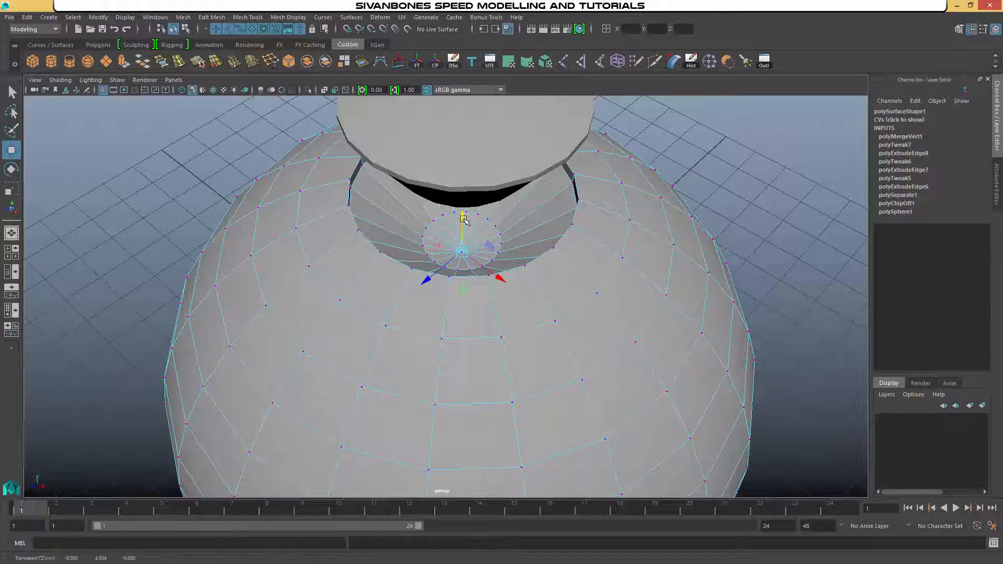
# - Return the sphere to object mode, then lower the head into the socket to about Translate Y 0.085 and deselect it
pyautogui.moveTo(541, 238); pyautogui.dragTo(627, 212, button='right')
pyautogui.keyDown('alt'); pyautogui.moveTo(627, 212); pyautogui.dragTo(568, 207); pyautogui.keyUp('alt')
pyautogui.click(466, 108)
pyautogui.keyDown('alt'); pyautogui.moveTo(625, 169); pyautogui.dragTo(626, 214, button='middle'); pyautogui.keyUp('alt')
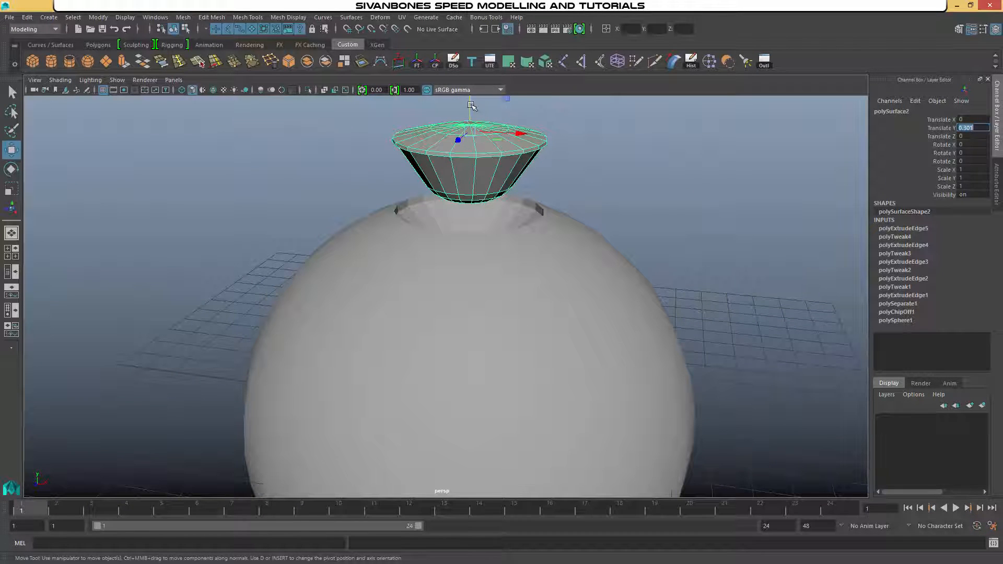
pyautogui.keyDown('alt'); pyautogui.moveTo(535, 138); pyautogui.dragTo(509, 181, button='middle'); pyautogui.keyUp('alt')
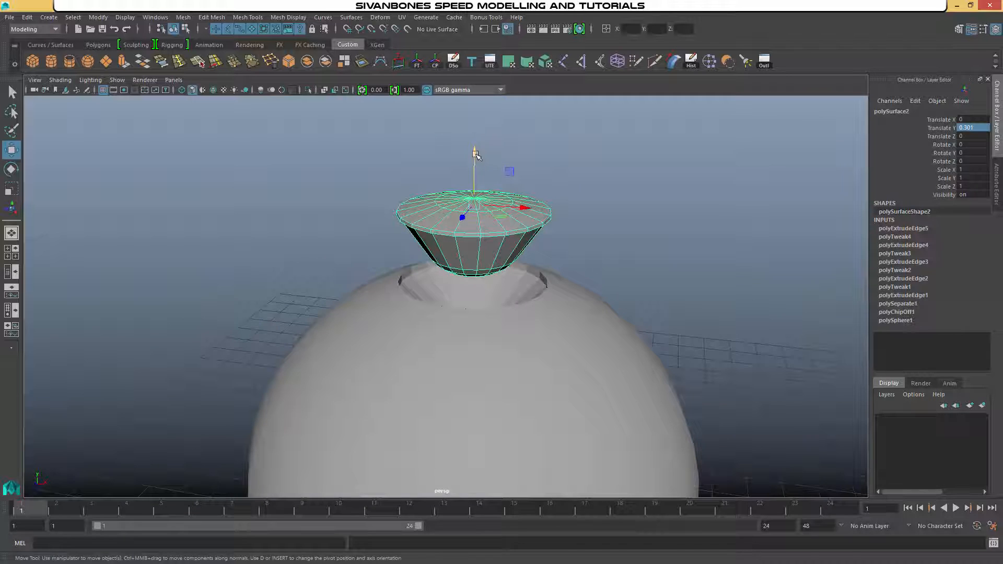
pyautogui.moveTo(476, 155); pyautogui.dragTo(475, 211)
pyautogui.keyDown('alt'); pyautogui.moveTo(610, 276); pyautogui.dragTo(585, 290); pyautogui.keyUp('alt')
pyautogui.click(662, 238)
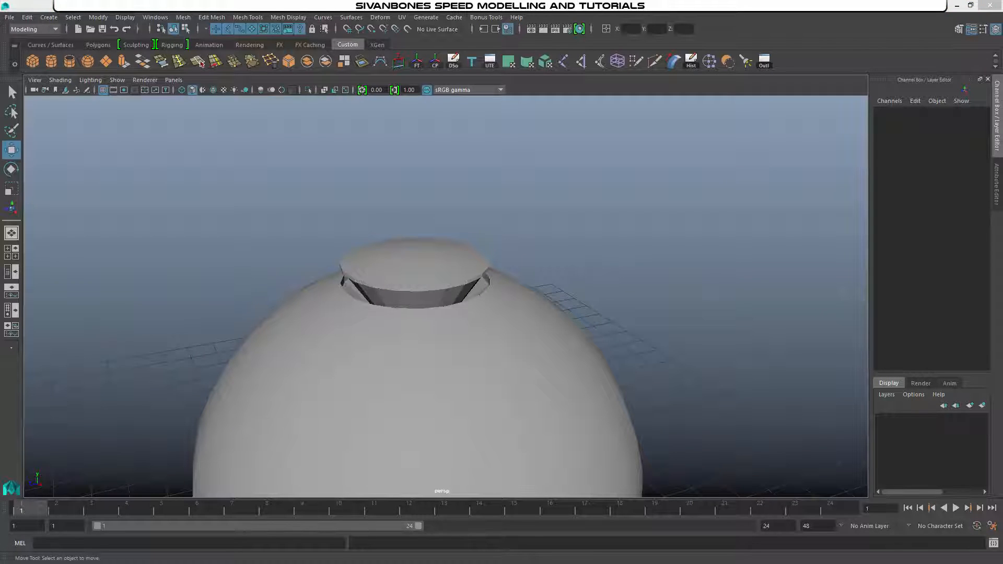
# - Select an edge loop at the sphere's socket opening and examine the gap between the head's rim and the opening
pyautogui.keyDown('alt'); pyautogui.moveTo(226, 314); pyautogui.dragTo(460, 340); pyautogui.keyUp('alt')
pyautogui.click(451, 307)
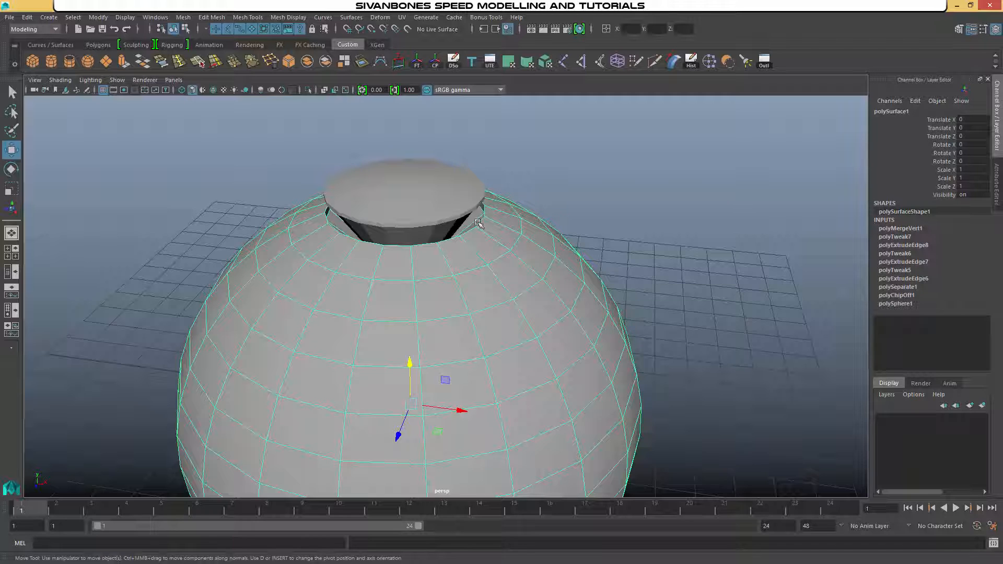
pyautogui.keyDown('alt'); pyautogui.moveTo(464, 250); pyautogui.dragTo(516, 269, button='middle'); pyautogui.keyUp('alt')
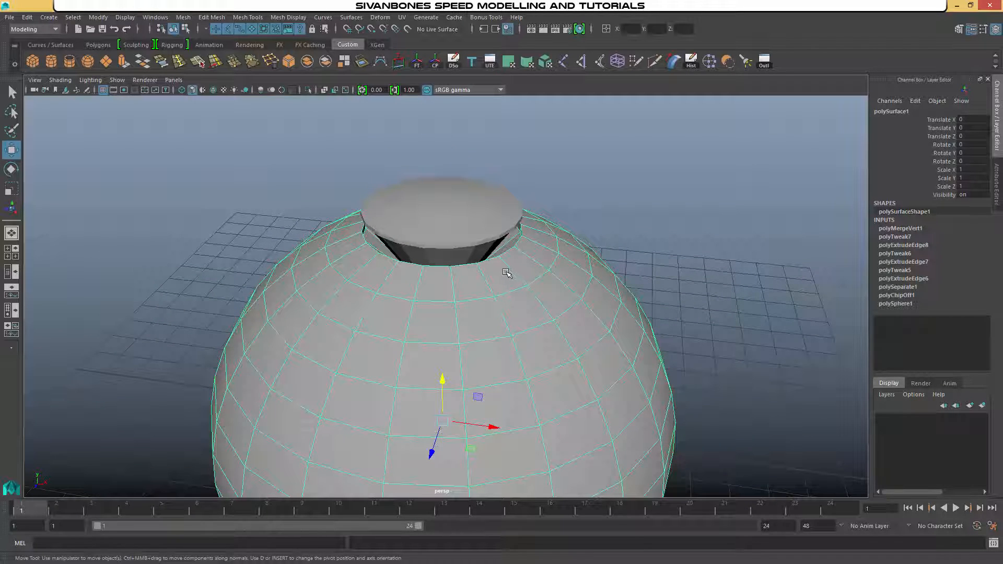
pyautogui.keyDown('alt'); pyautogui.moveTo(502, 267); pyautogui.dragTo(529, 282); pyautogui.keyUp('alt')
pyautogui.keyDown('alt'); pyautogui.moveTo(522, 265); pyautogui.dragTo(568, 275); pyautogui.keyUp('alt')
pyautogui.moveTo(578, 253); pyautogui.dragTo(574, 222, button='right')
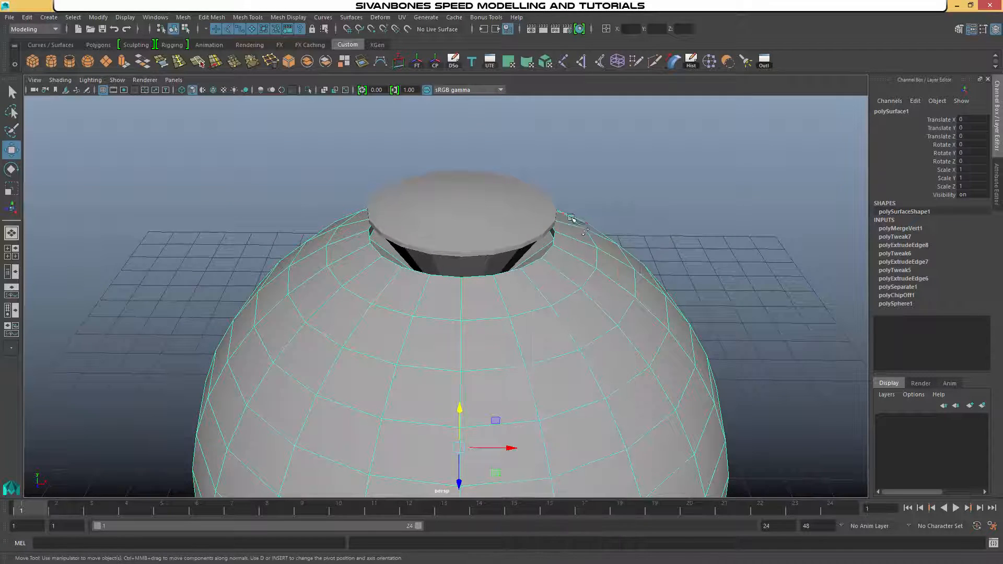
pyautogui.keyDown('alt'); pyautogui.moveTo(578, 228); pyautogui.dragTo(526, 244, button='middle'); pyautogui.keyUp('alt')
pyautogui.keyDown('alt'); pyautogui.moveTo(526, 244); pyautogui.dragTo(548, 237); pyautogui.keyUp('alt')
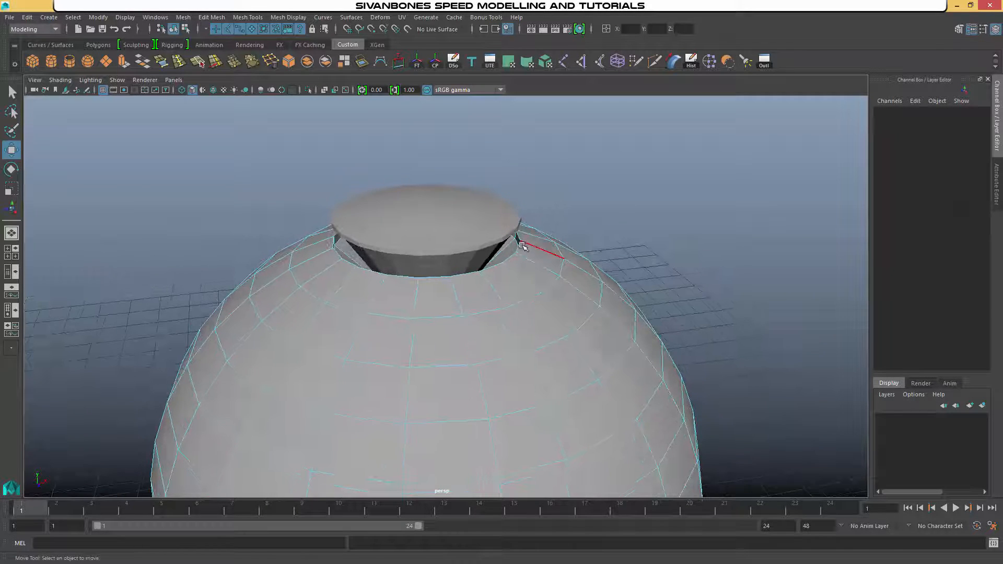
pyautogui.doubleClick(520, 246)
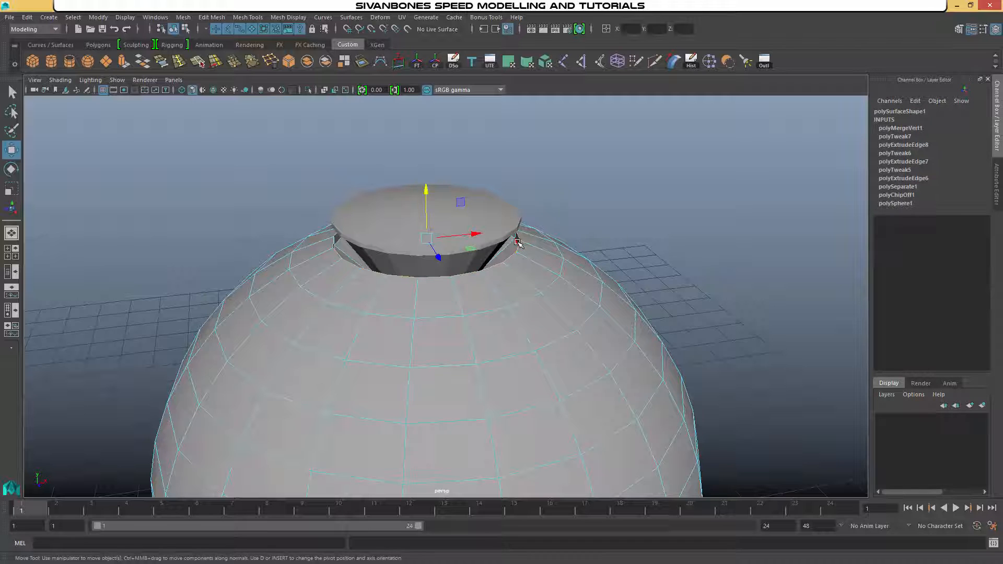
pyautogui.keyDown('alt'); pyautogui.moveTo(505, 307); pyautogui.dragTo(382, 296); pyautogui.keyUp('alt')
pyautogui.keyDown('alt'); pyautogui.moveTo(313, 263); pyautogui.dragTo(290, 271); pyautogui.keyUp('alt')
pyautogui.scroll(3, 290, 271)
pyautogui.keyDown('alt'); pyautogui.moveTo(175, 274); pyautogui.dragTo(302, 267, button='middle'); pyautogui.keyUp('alt')
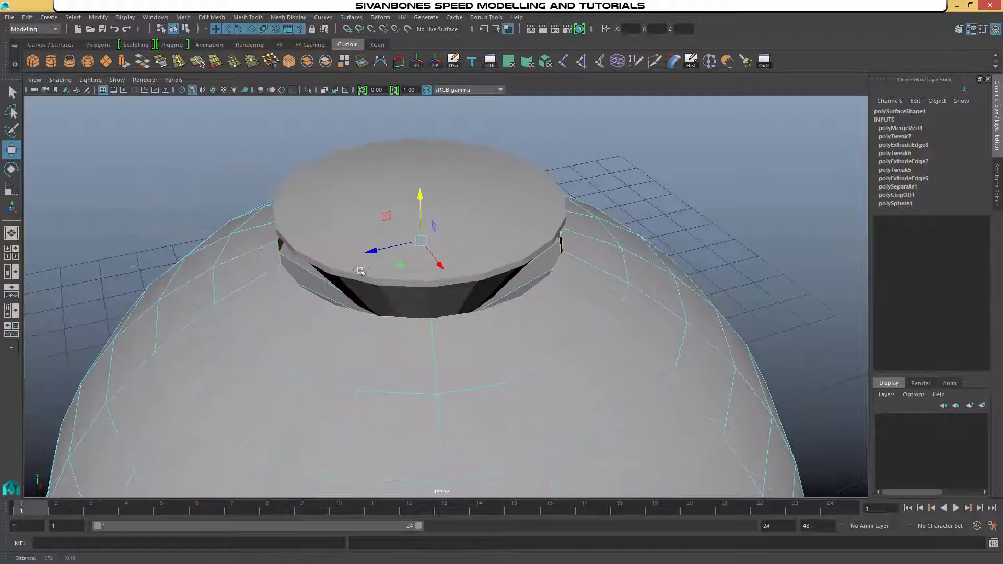
pyautogui.keyDown('alt'); pyautogui.moveTo(287, 271); pyautogui.dragTo(289, 265); pyautogui.keyUp('alt')
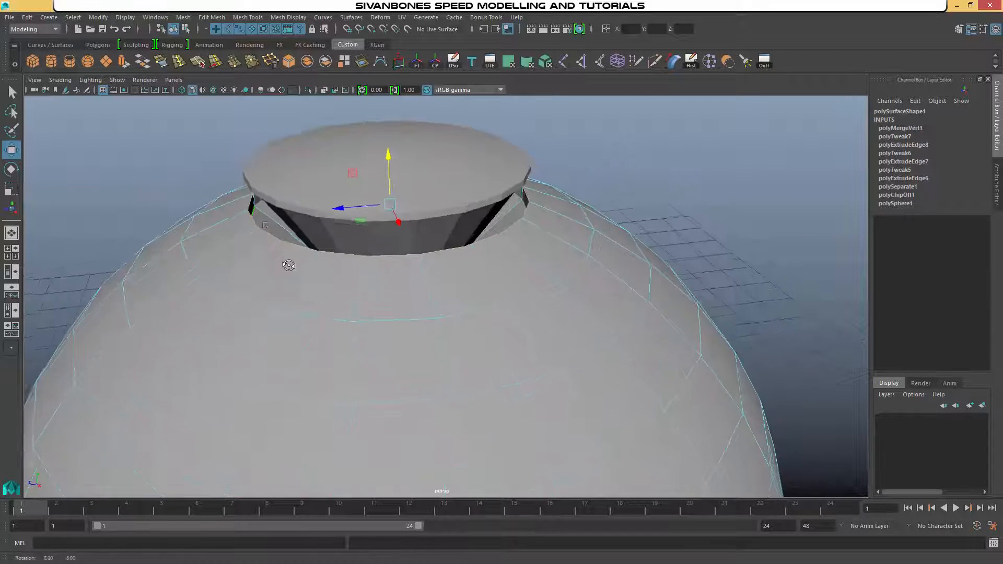
pyautogui.keyDown('alt'); pyautogui.moveTo(345, 235); pyautogui.dragTo(357, 251, button='middle'); pyautogui.keyUp('alt')
# - Return to object mode, select the head and raise it above the socket to about Translate Y 0.31
pyautogui.moveTo(327, 223); pyautogui.dragTo(346, 201, button='right')
pyautogui.click(356, 204)
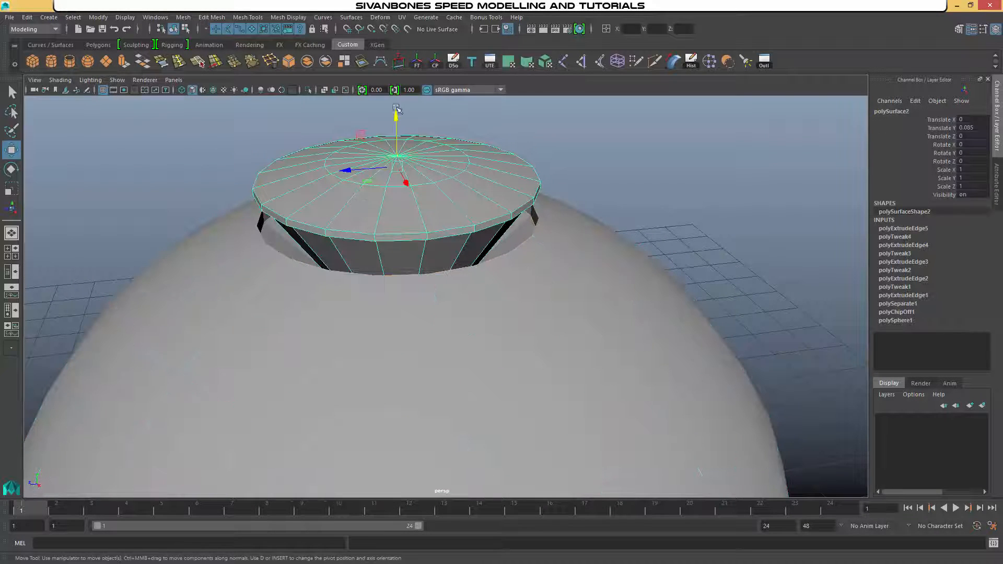
pyautogui.moveTo(392, 113); pyautogui.dragTo(394, 84)
pyautogui.scroll(-4, 422, 257)
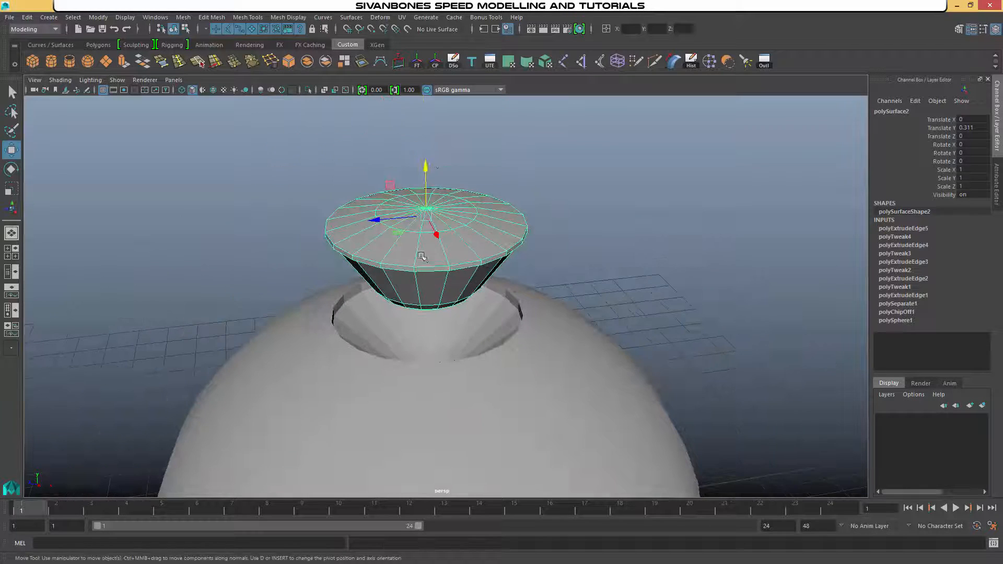
# - Raise the head well clear of the sphere's socket to about Translate Y 0.478
pyautogui.moveTo(428, 166); pyautogui.dragTo(426, 118)
pyautogui.keyDown('alt'); pyautogui.moveTo(481, 383); pyautogui.dragTo(479, 352); pyautogui.keyUp('alt')
pyautogui.scroll(4, 479, 352)
pyautogui.keyDown('alt'); pyautogui.moveTo(329, 232); pyautogui.dragTo(390, 246, button='middle'); pyautogui.keyUp('alt')
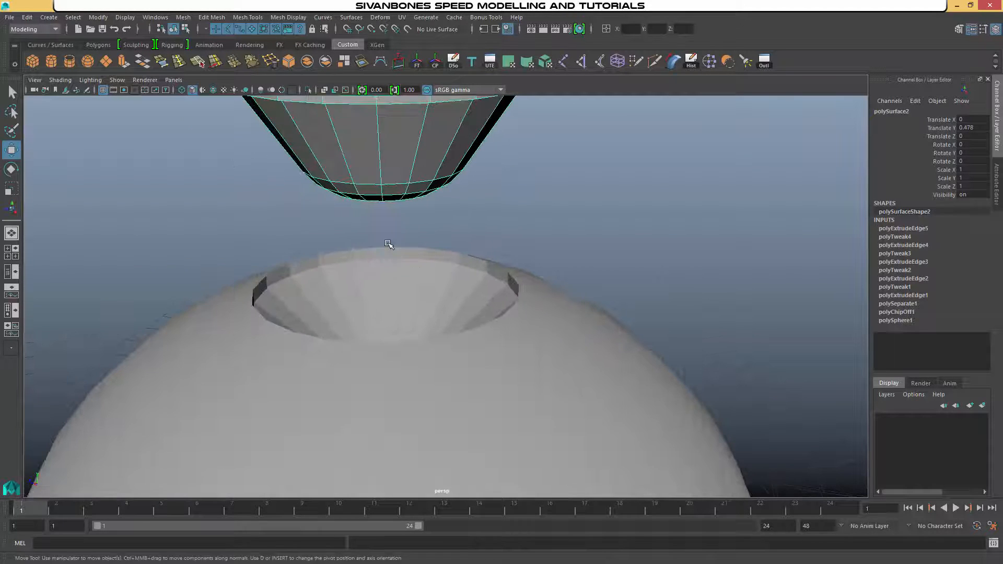
# - Select the edges around the rim of the sphere's socket opening and bevel them
pyautogui.click(388, 241)
pyautogui.click(364, 276)
pyautogui.moveTo(362, 252); pyautogui.dragTo(332, 250, button='right')
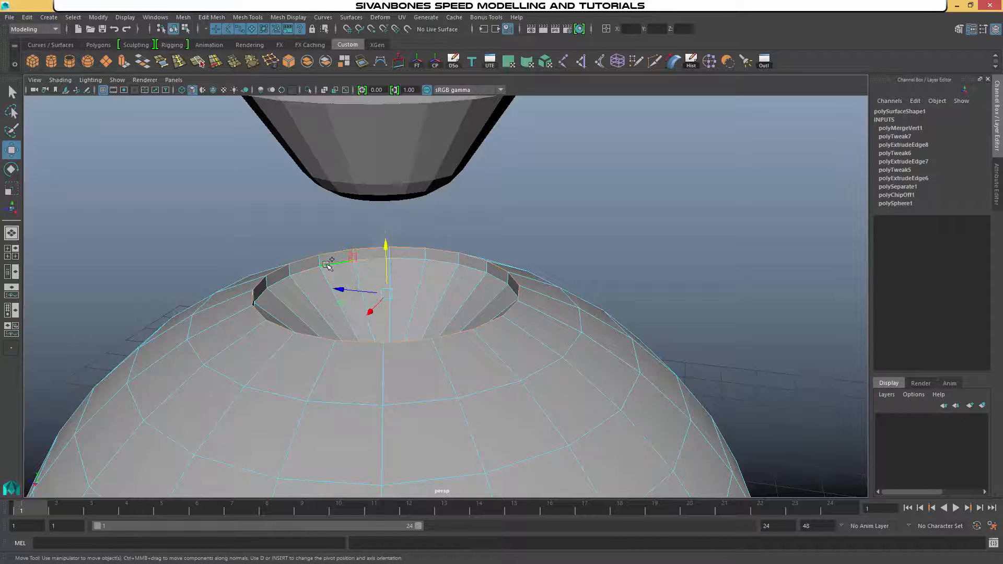
pyautogui.keyDown('alt'); pyautogui.moveTo(361, 320); pyautogui.dragTo(431, 327); pyautogui.keyUp('alt')
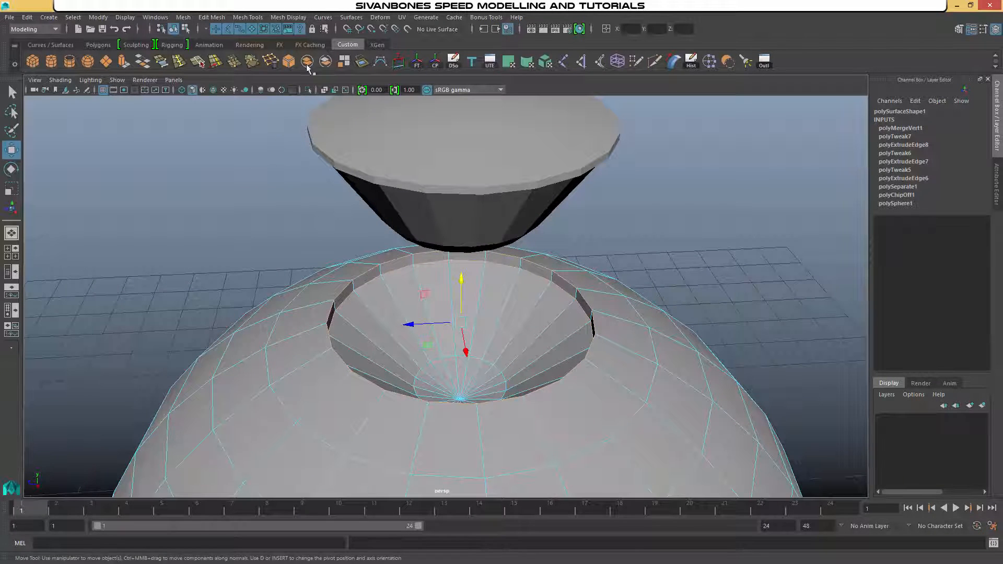
pyautogui.click(213, 18)
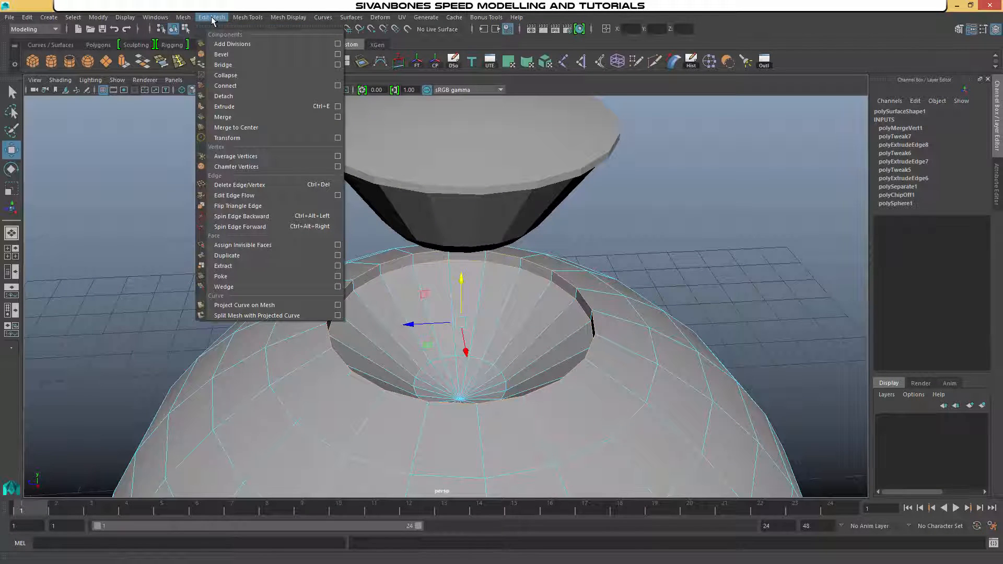
pyautogui.click(220, 54)
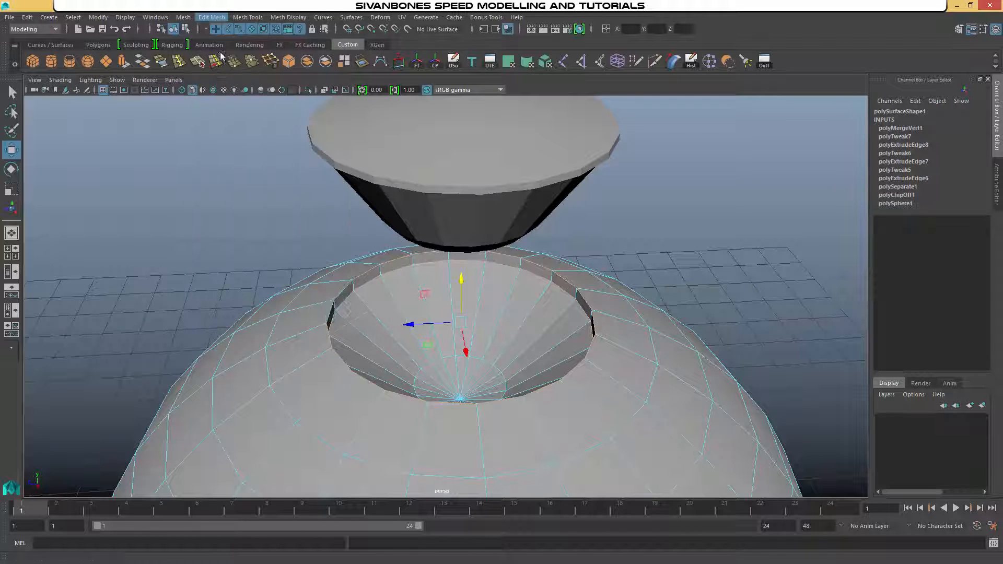
pyautogui.keyDown('alt'); pyautogui.moveTo(501, 322); pyautogui.dragTo(371, 293); pyautogui.keyUp('alt')
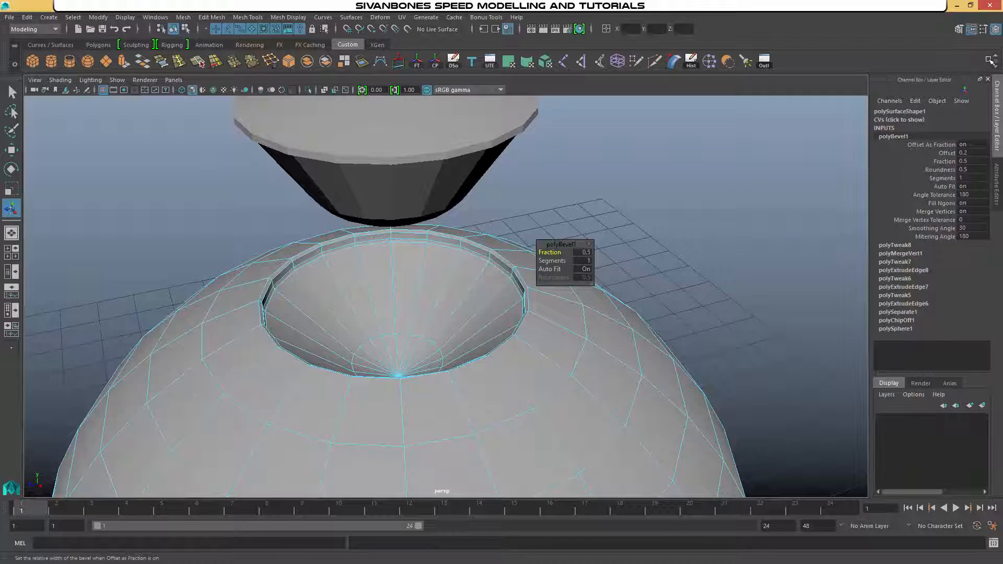
# - Try a Fraction of 1 on the socket rim bevel and set it back to 0.5
pyautogui.click(996, 29)
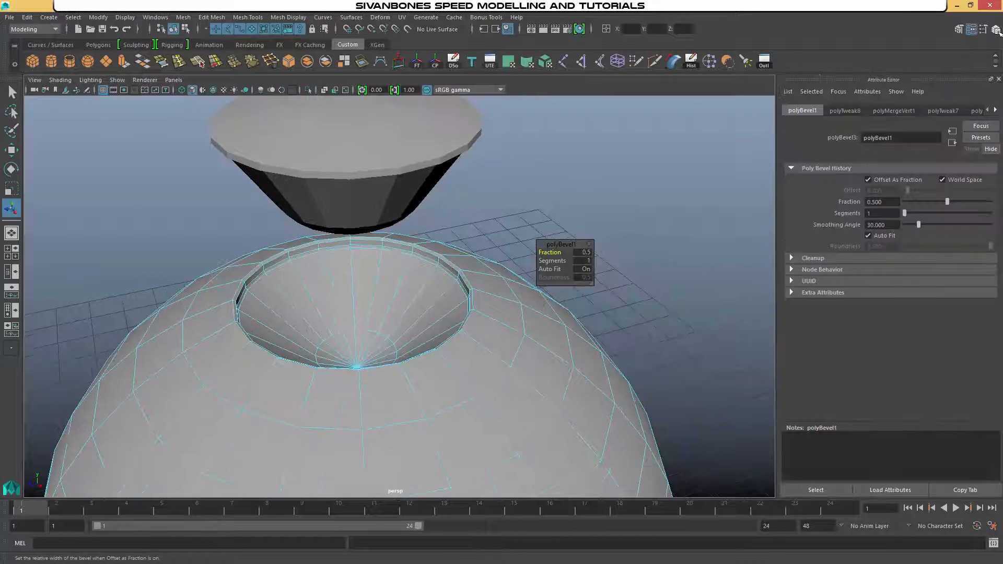
pyautogui.click(995, 29)
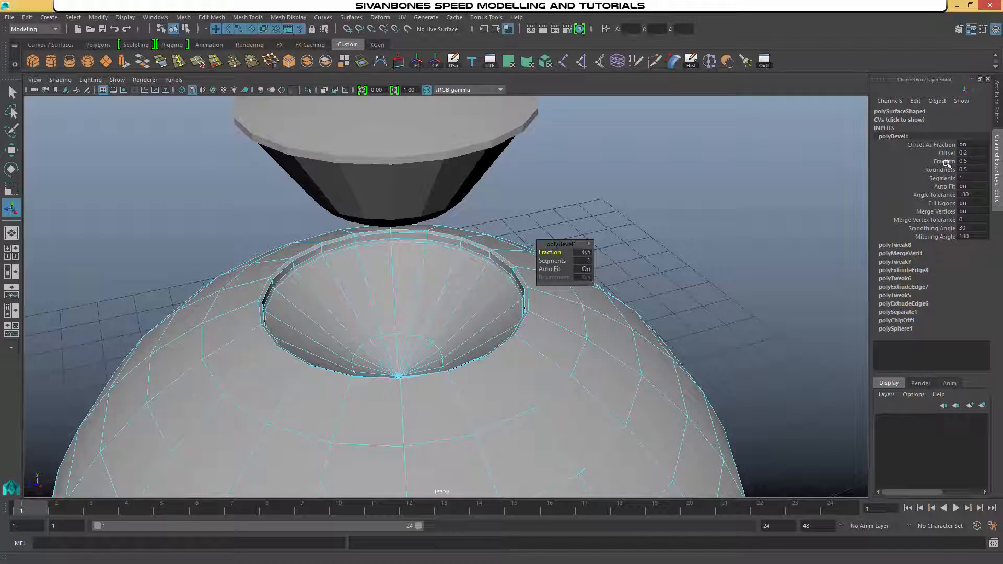
pyautogui.click(970, 161)
pyautogui.write('1')
pyautogui.press('Return')
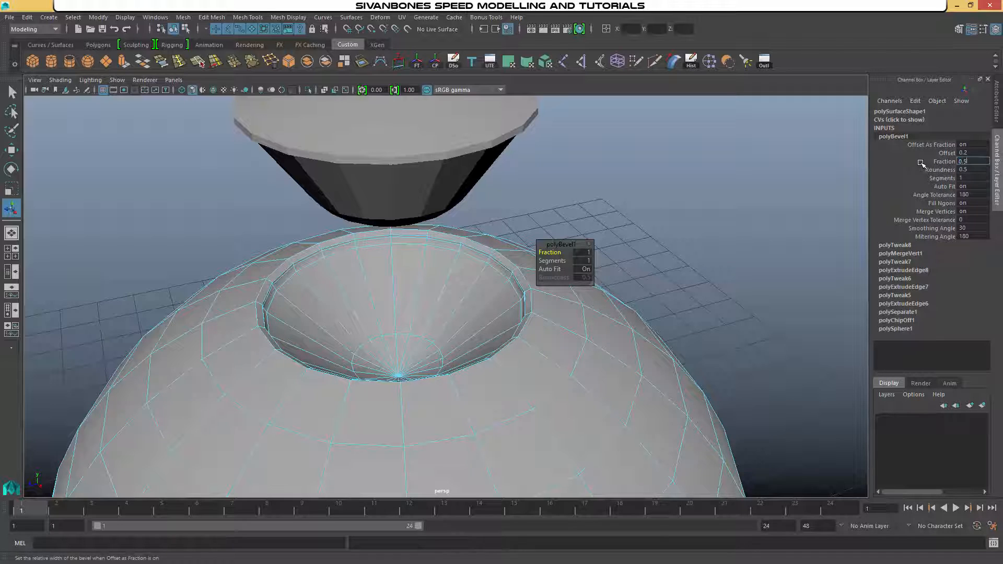
pyautogui.press('Return')
# - Set the socket rim bevel's Segments to 2, then return the sphere to object mode with smooth preview and deselect it
pyautogui.click(969, 179)
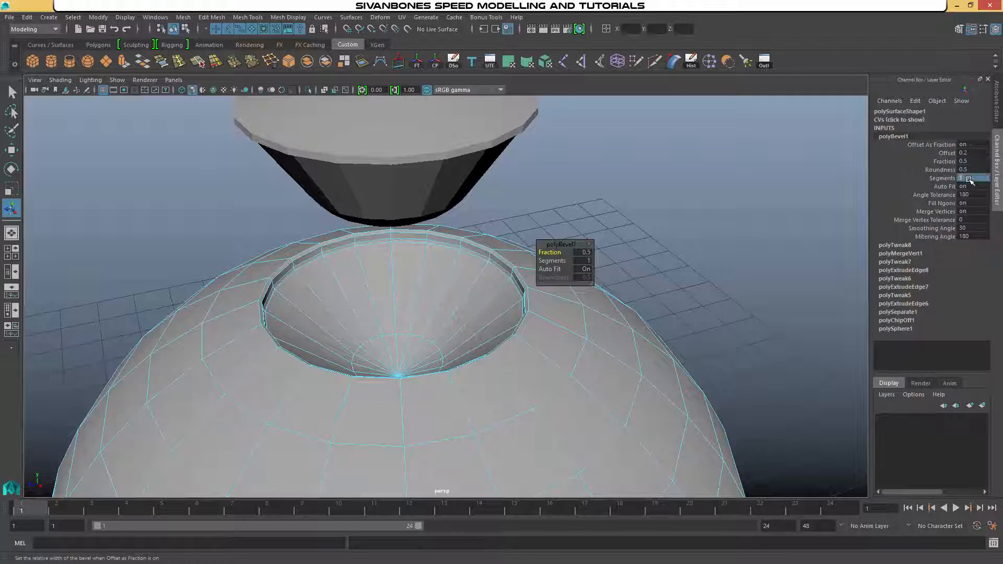
pyautogui.press('Return')
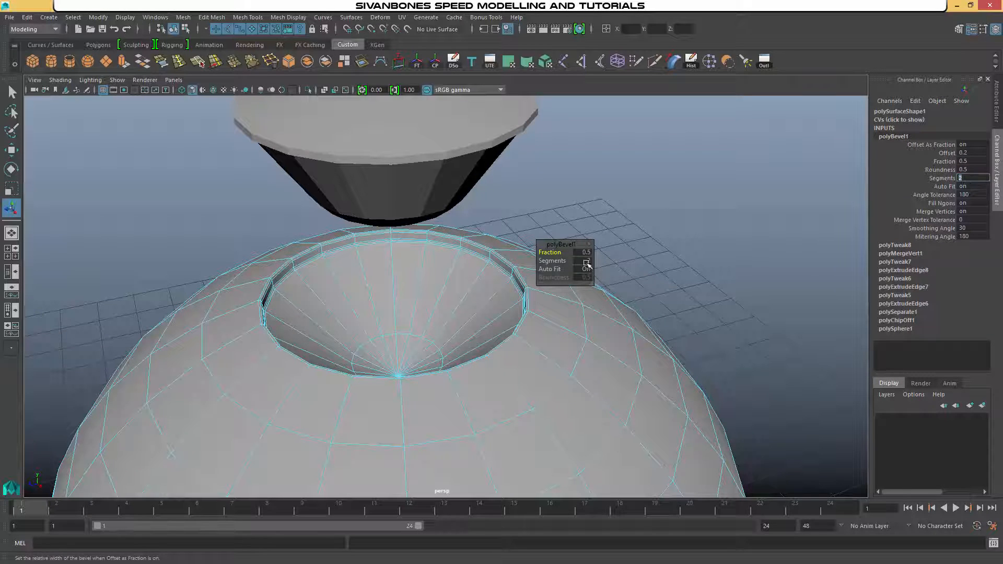
pyautogui.keyDown('alt'); pyautogui.moveTo(559, 278); pyautogui.dragTo(593, 199, button='middle'); pyautogui.keyUp('alt')
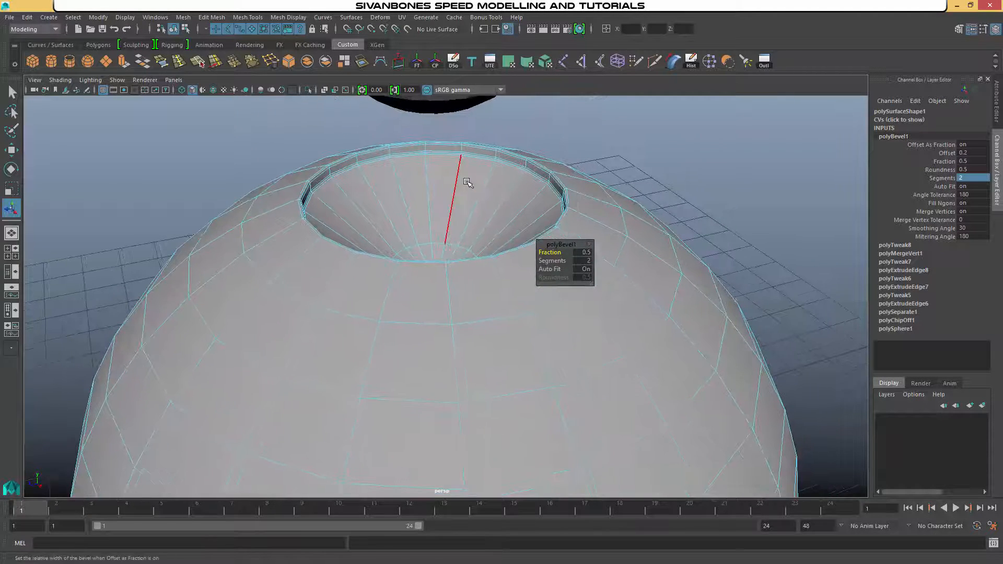
pyautogui.moveTo(467, 182); pyautogui.dragTo(516, 164, button='right')
pyautogui.press('3')
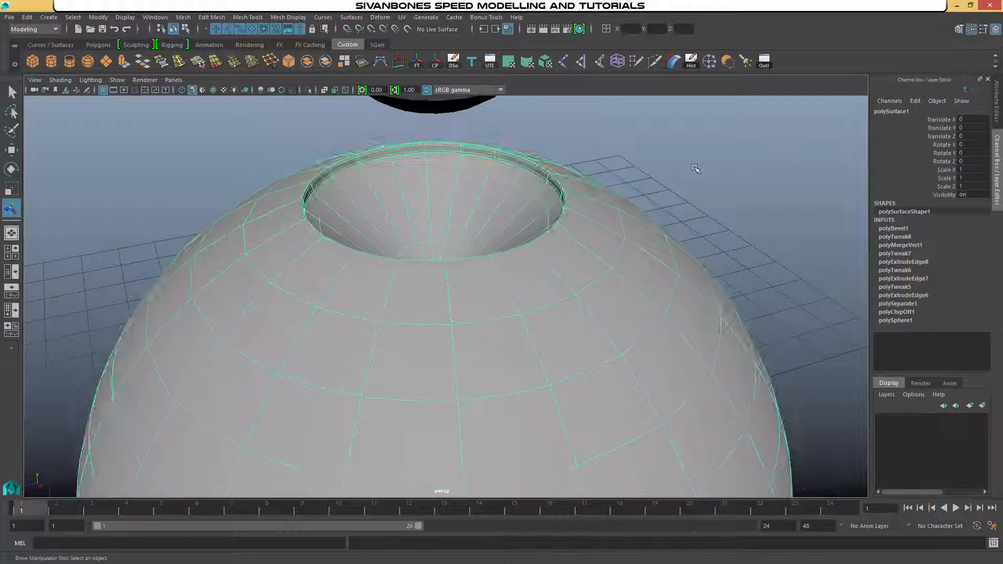
pyautogui.click(696, 171)
# - Select the edge loops around the head's wide outer rim and bevel them
pyautogui.keyDown('alt'); pyautogui.moveTo(696, 172); pyautogui.dragTo(675, 202, button='right'); pyautogui.keyUp('alt')
pyautogui.keyDown('alt'); pyautogui.moveTo(673, 221); pyautogui.dragTo(687, 253); pyautogui.keyUp('alt')
pyautogui.keyDown('alt'); pyautogui.moveTo(687, 253); pyautogui.dragTo(648, 381, button='middle'); pyautogui.keyUp('alt')
pyautogui.click(467, 213)
pyautogui.moveTo(466, 213); pyautogui.dragTo(467, 182, button='right')
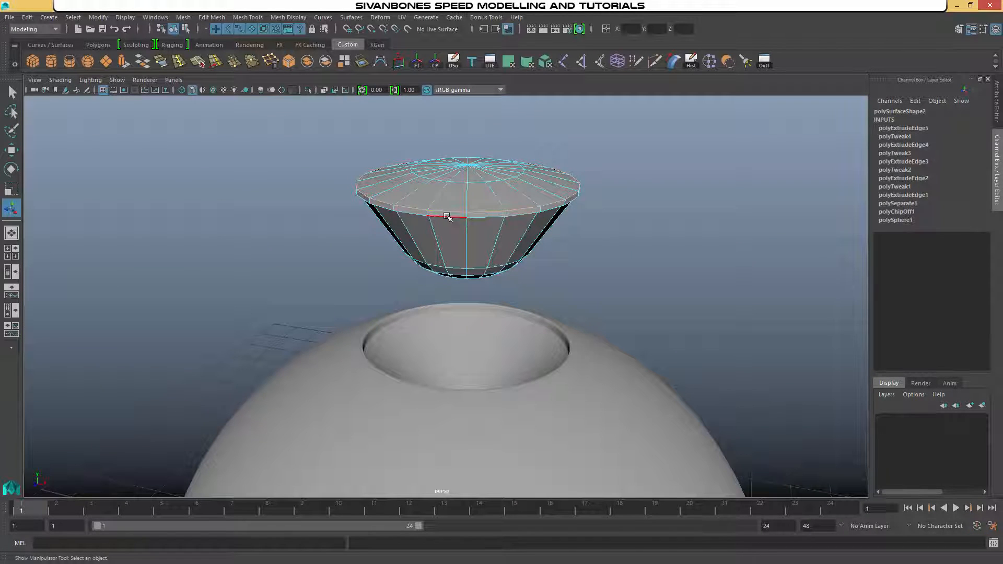
pyautogui.keyDown('alt'); pyautogui.moveTo(446, 215); pyautogui.dragTo(421, 188); pyautogui.keyUp('alt')
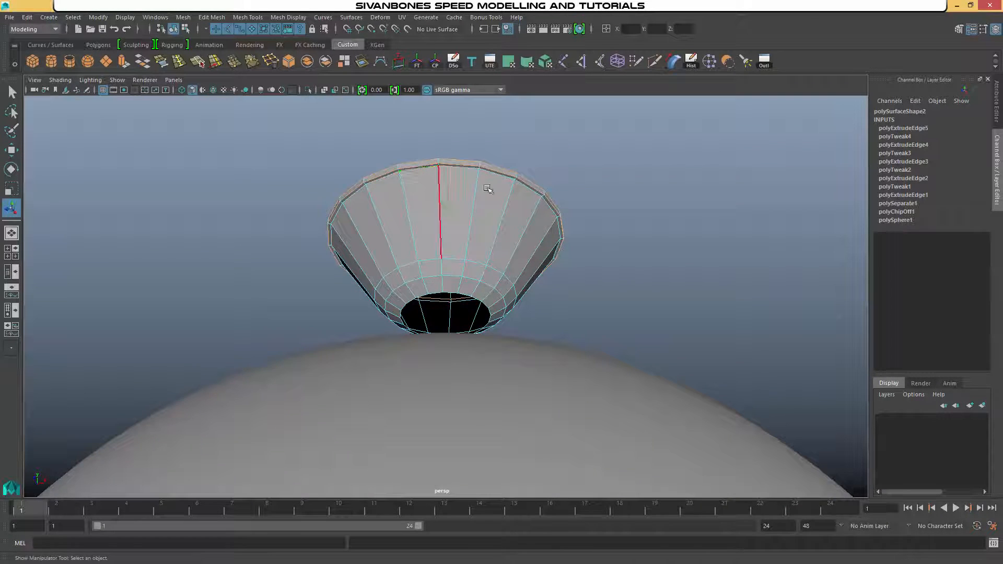
pyautogui.keyDown('alt'); pyautogui.moveTo(488, 188); pyautogui.dragTo(502, 252); pyautogui.keyUp('alt')
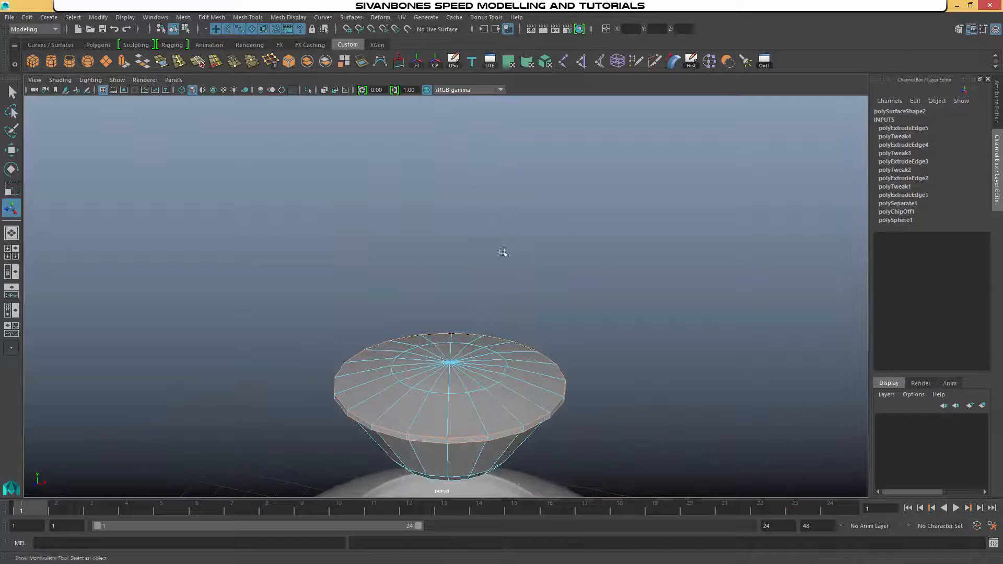
pyautogui.click(288, 62)
pyautogui.keyDown('alt'); pyautogui.moveTo(522, 269); pyautogui.dragTo(508, 162, button='middle'); pyautogui.keyUp('alt')
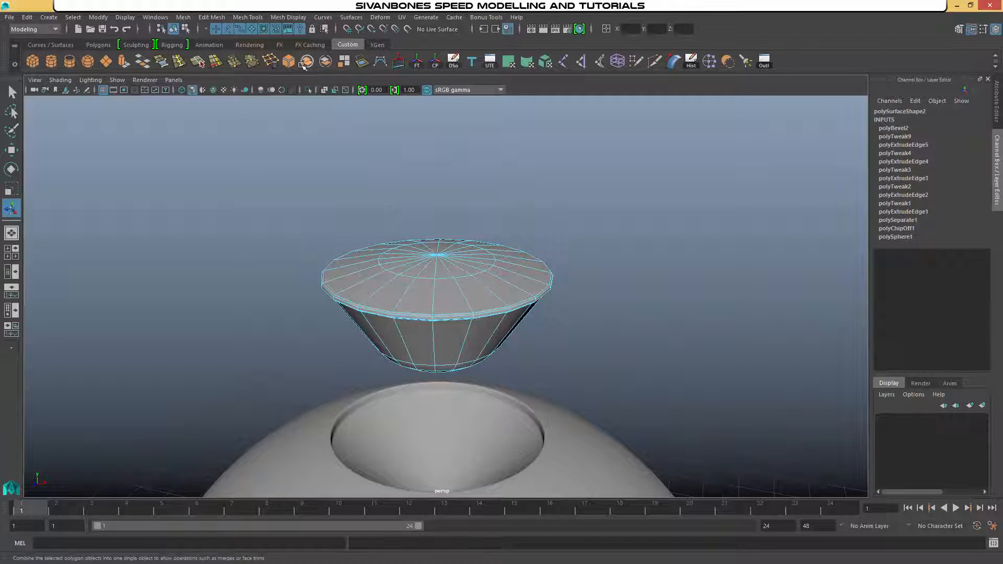
# - Adjust the segment count of the head's rim bevel, return the head to object mode and deselect it
pyautogui.keyDown('alt'); pyautogui.moveTo(462, 268); pyautogui.dragTo(473, 221); pyautogui.keyUp('alt')
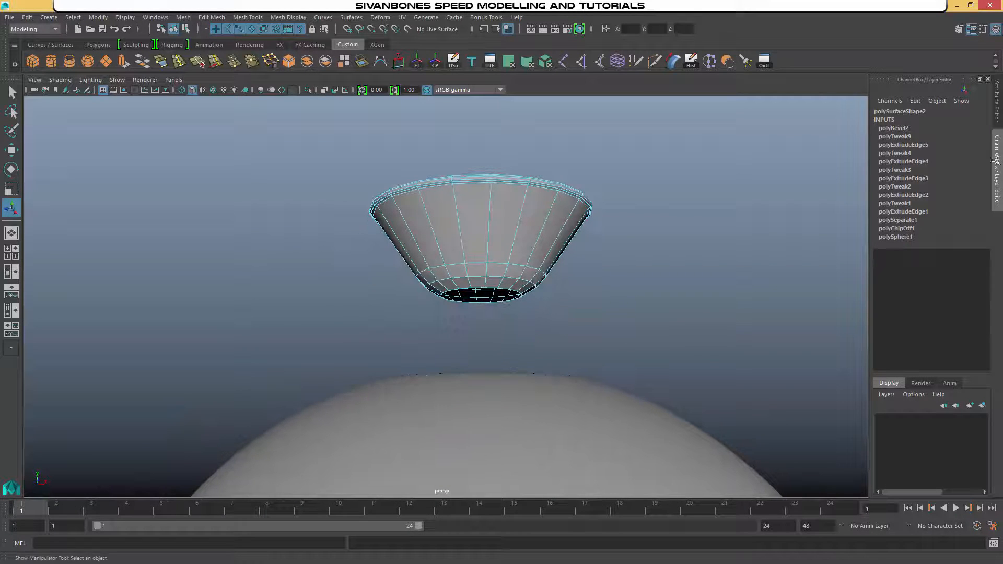
pyautogui.click(894, 128)
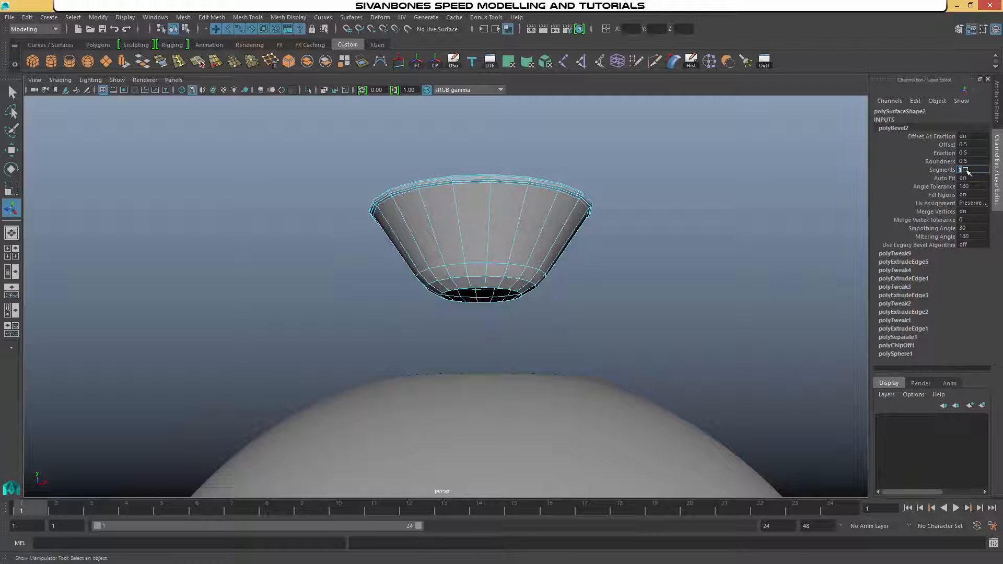
pyautogui.press('Return')
pyautogui.keyDown('alt'); pyautogui.moveTo(666, 246); pyautogui.dragTo(653, 290); pyautogui.keyUp('alt')
pyautogui.moveTo(453, 299); pyautogui.dragTo(498, 264, button='right')
pyautogui.click(483, 300)
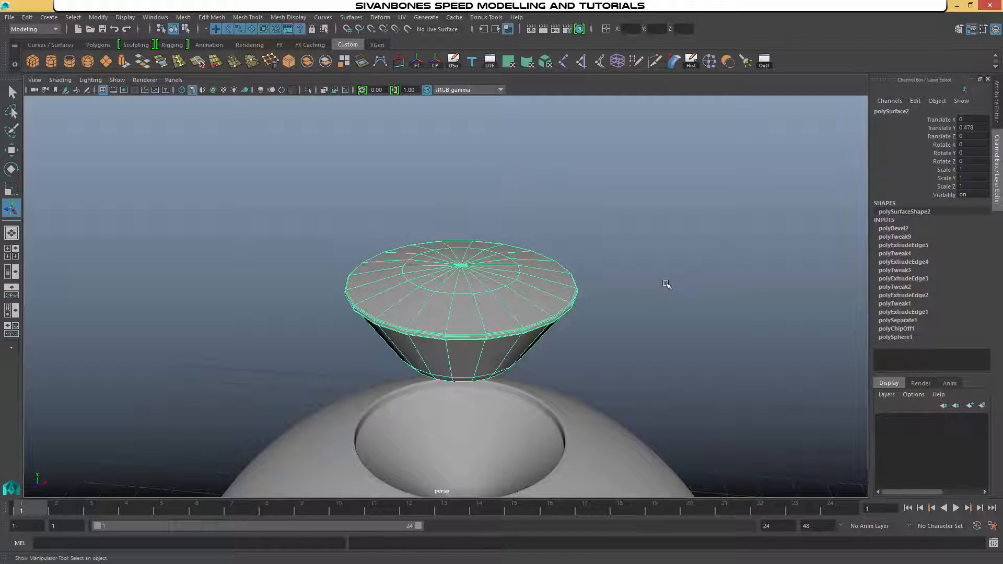
pyautogui.click(665, 329)
# - Display the head with smooth preview and set its Translate Y to 0 to seat it in the socket
pyautogui.keyDown('alt'); pyautogui.moveTo(664, 329); pyautogui.dragTo(634, 313); pyautogui.keyUp('alt')
pyautogui.click(461, 295)
pyautogui.press('w')
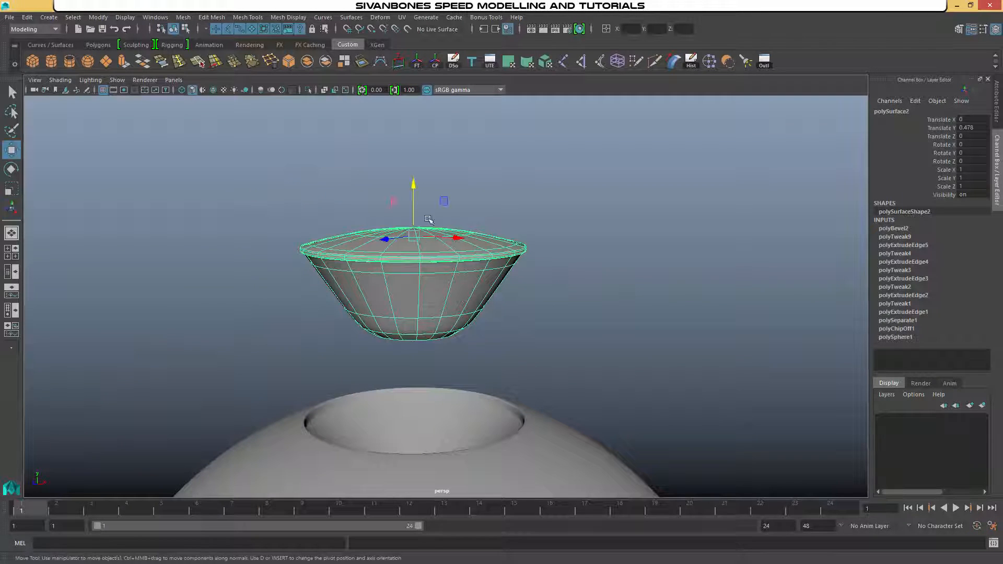
pyautogui.write('0')
pyautogui.press('Return')
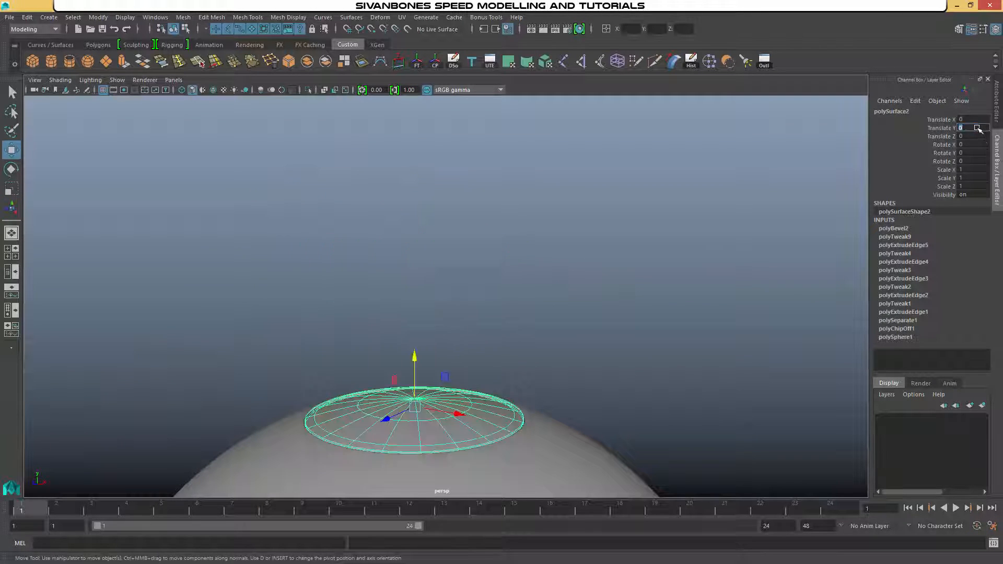
# - Examine the seam between the seated head and the sphere's socket opening from several angles
pyautogui.click(682, 319)
pyautogui.keyDown('alt'); pyautogui.moveTo(680, 320); pyautogui.dragTo(699, 251, button='middle'); pyautogui.keyUp('alt')
pyautogui.keyDown('alt'); pyautogui.moveTo(698, 251); pyautogui.dragTo(487, 303); pyautogui.keyUp('alt')
pyautogui.click(463, 301)
pyautogui.keyDown('alt'); pyautogui.moveTo(575, 346); pyautogui.dragTo(613, 196); pyautogui.keyUp('alt')
pyautogui.click(614, 198)
pyautogui.keyDown('alt'); pyautogui.moveTo(621, 293); pyautogui.dragTo(601, 300); pyautogui.keyUp('alt')
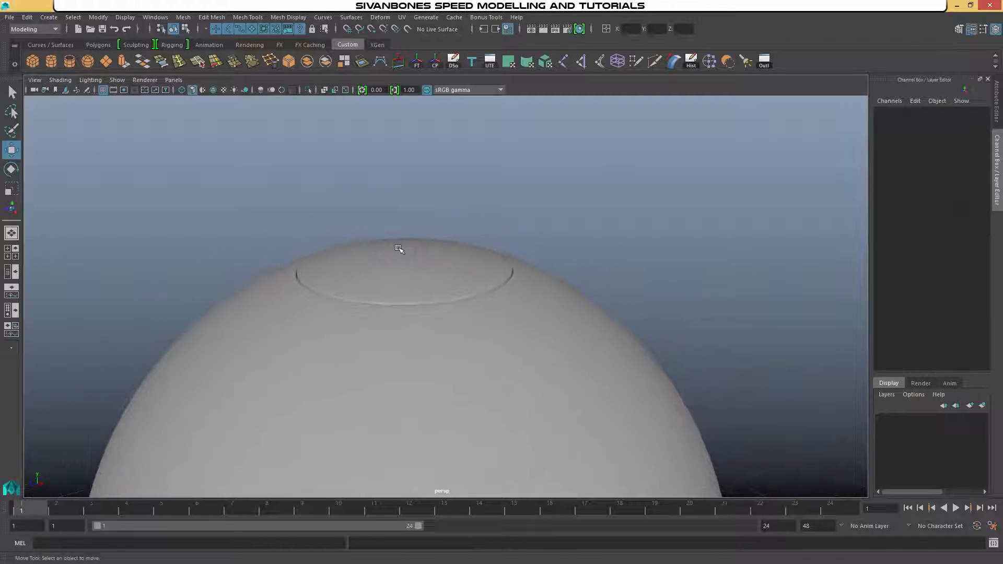
# - Raise the head partly out of the socket to about Translate Y 0.116
pyautogui.click(403, 251)
pyautogui.moveTo(405, 213); pyautogui.dragTo(403, 182)
pyautogui.click(663, 263)
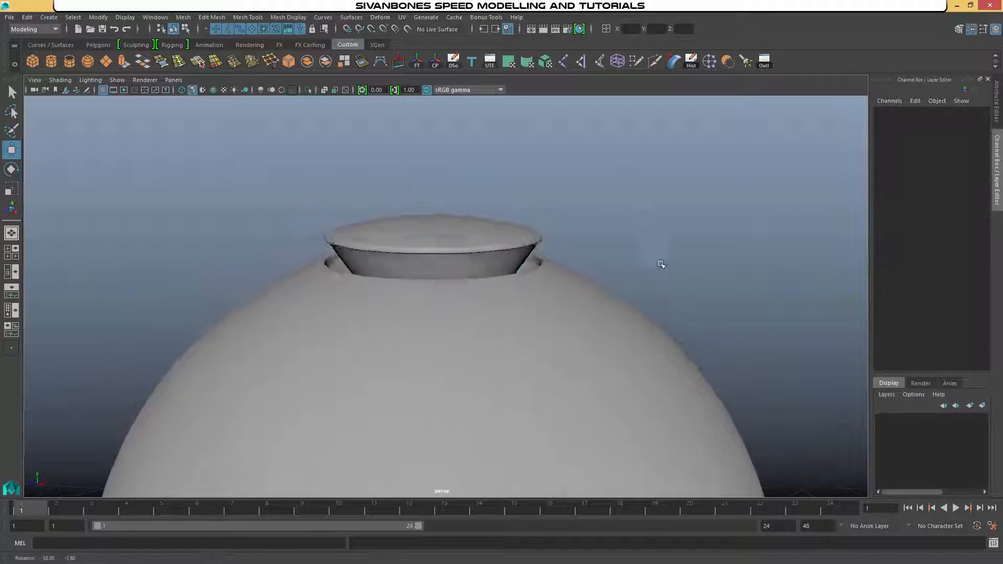
pyautogui.moveTo(662, 262)
pyautogui.keyDown('alt'); pyautogui.mouseDown()
pyautogui.moveTo(716, 255)
pyautogui.moveTo(680, 262)
pyautogui.mouseUp(); pyautogui.keyUp('alt')
pyautogui.click(509, 251)
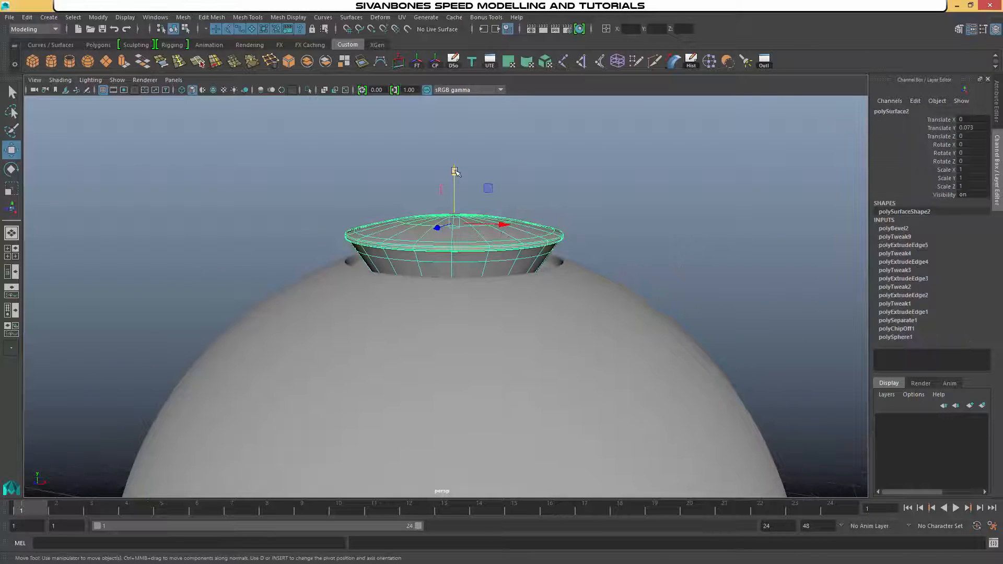
pyautogui.moveTo(455, 172); pyautogui.dragTo(454, 153)
pyautogui.keyDown('alt'); pyautogui.moveTo(585, 240); pyautogui.dragTo(609, 358, button='right'); pyautogui.keyUp('alt')
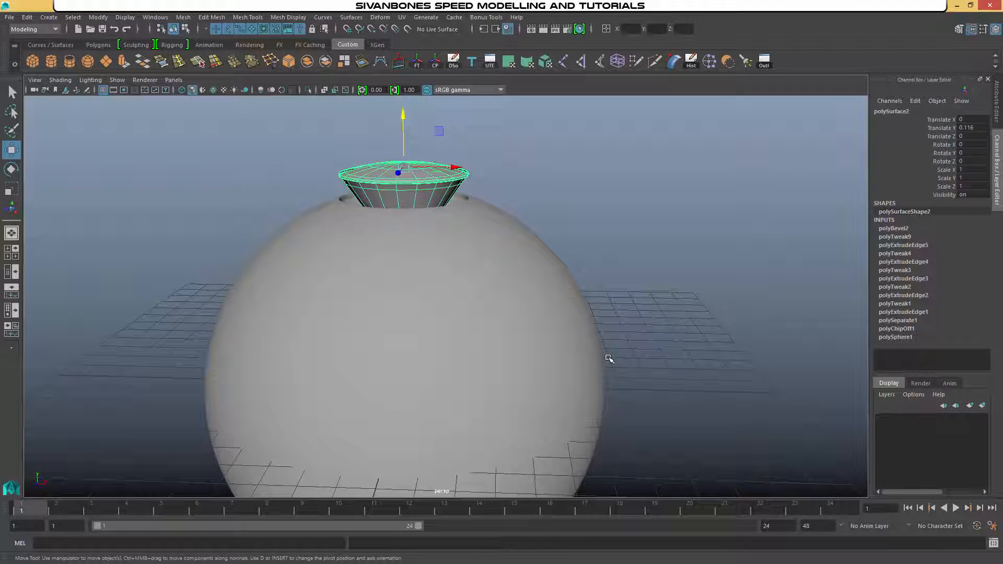